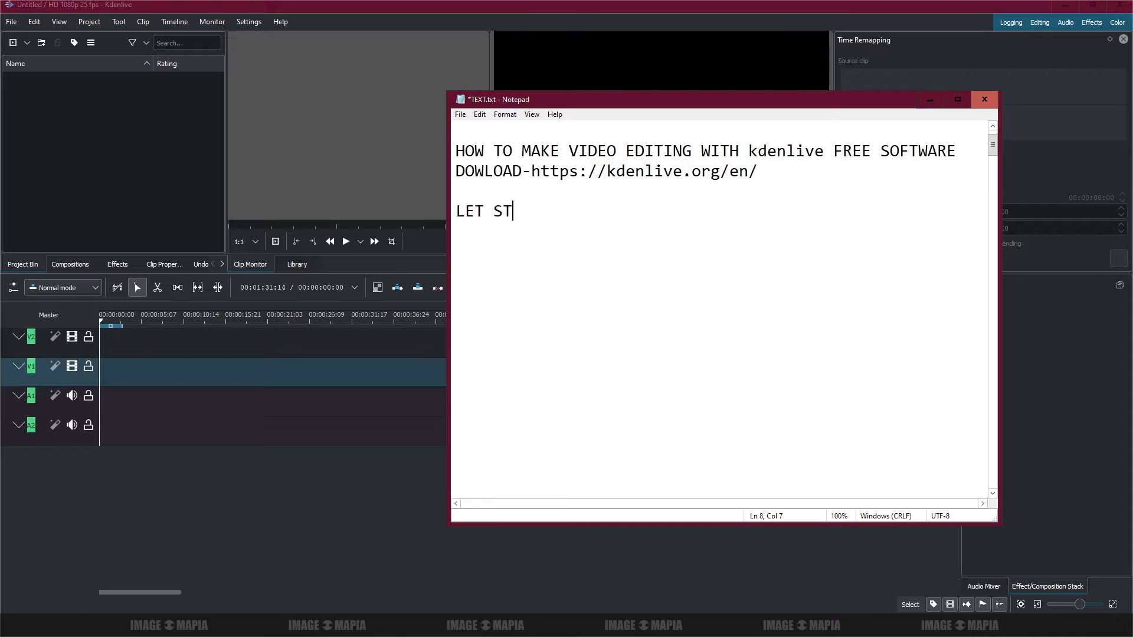
- Replace the unfinished "LET ST" line in the Notepad notes with "lets start", add the line "import video clip>", and return to Kdenlive
key("BackSpace")
key("BackSpace")
key("BackSpace")
key("BackSpace")
key("BackSpace")
type("lets start")
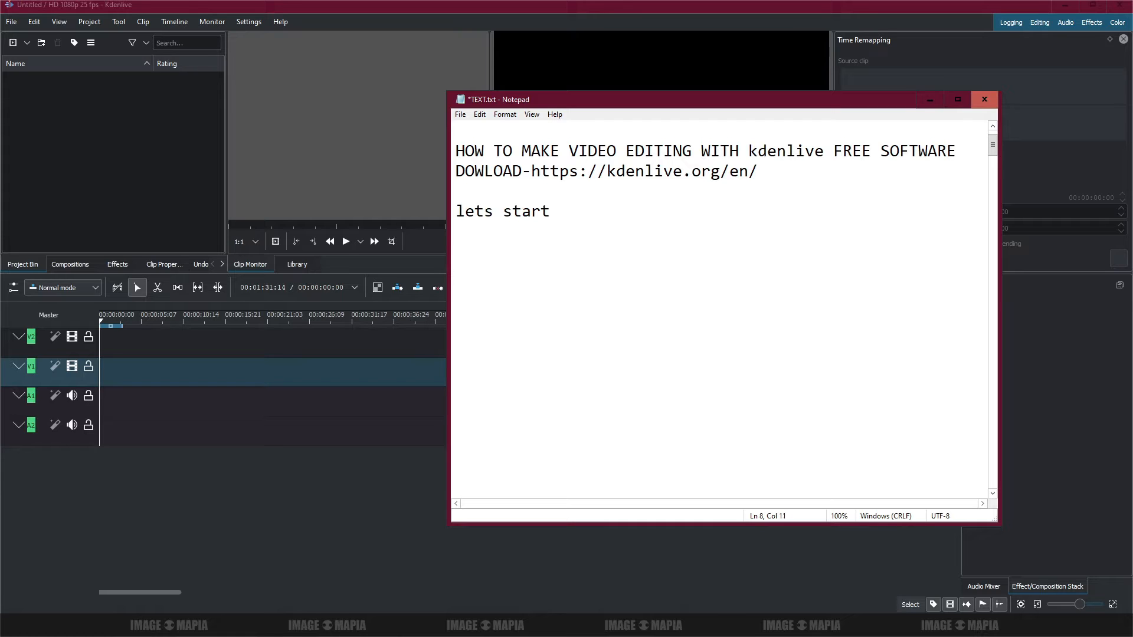
key("Return")
type("import video clip>")
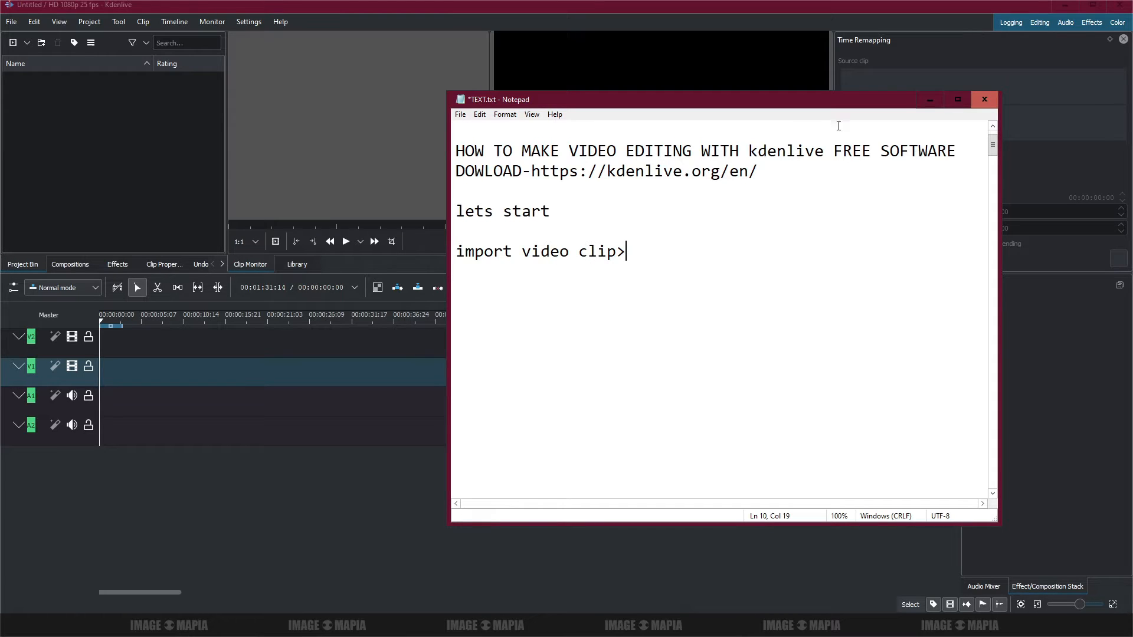
left_click(930, 99)
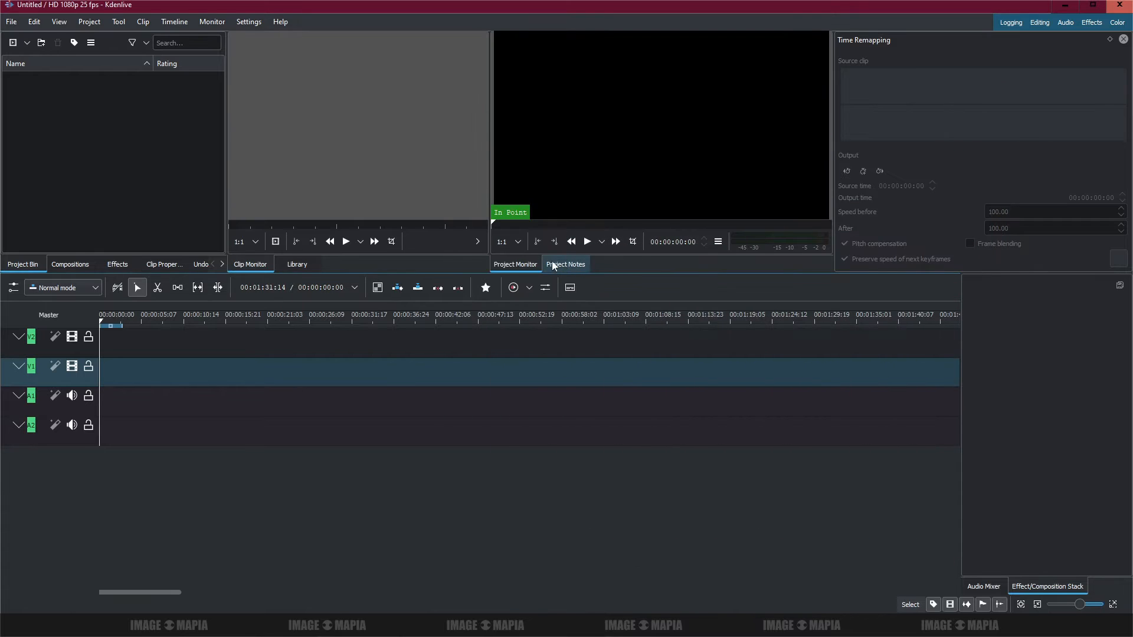
- Import clips 20220316_172347.mp4 through 20220318_162841.mp4 from the cooking folder into the project bin, switching the project to HD 1080p 29.97 fps
left_click(655, 624)
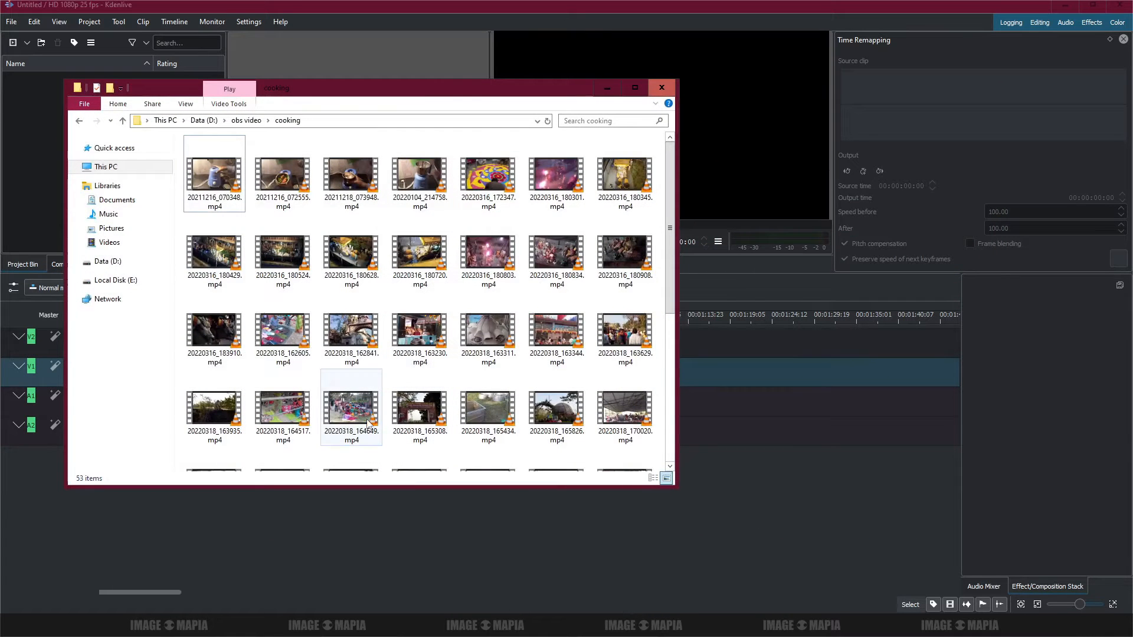
left_click_drag(430, 95, 488, 104)
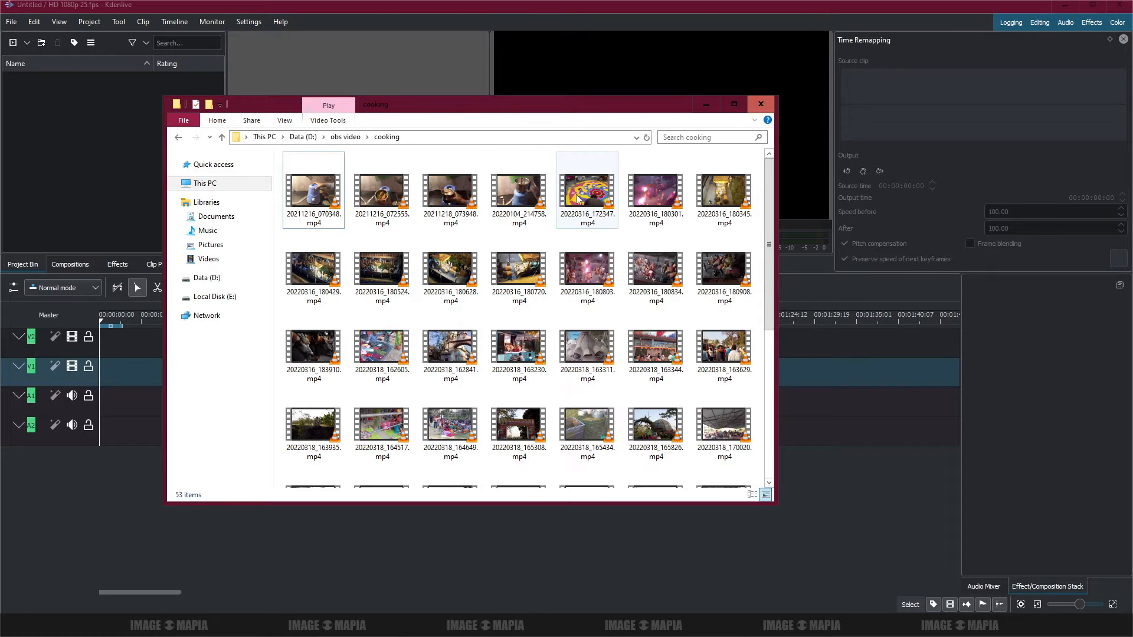
left_click(581, 197)
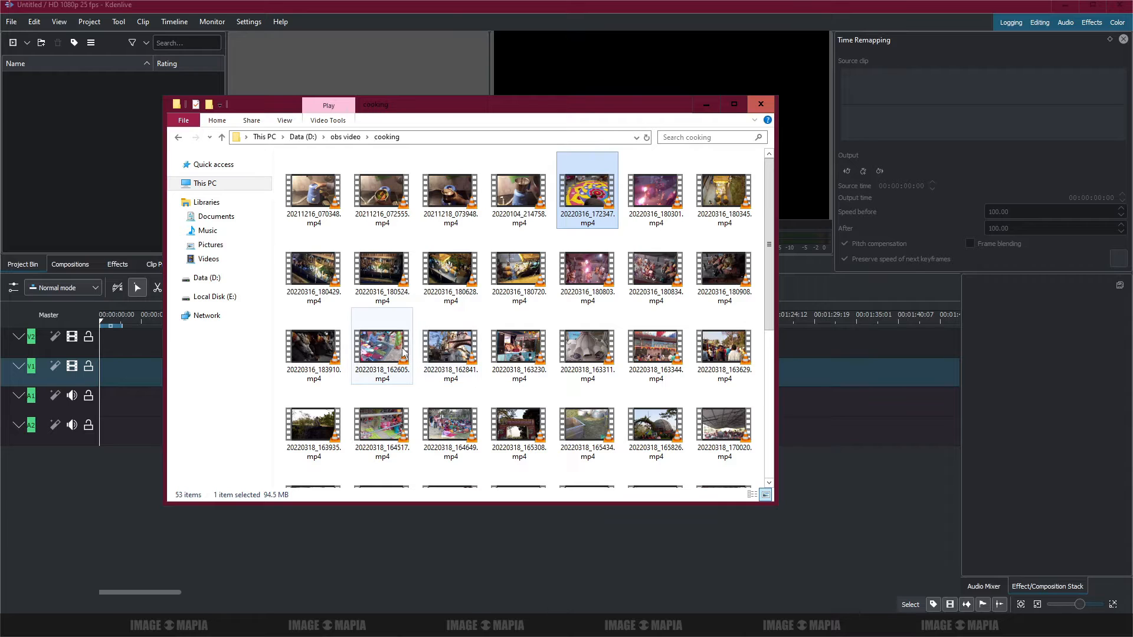
left_click(461, 350, "shift")
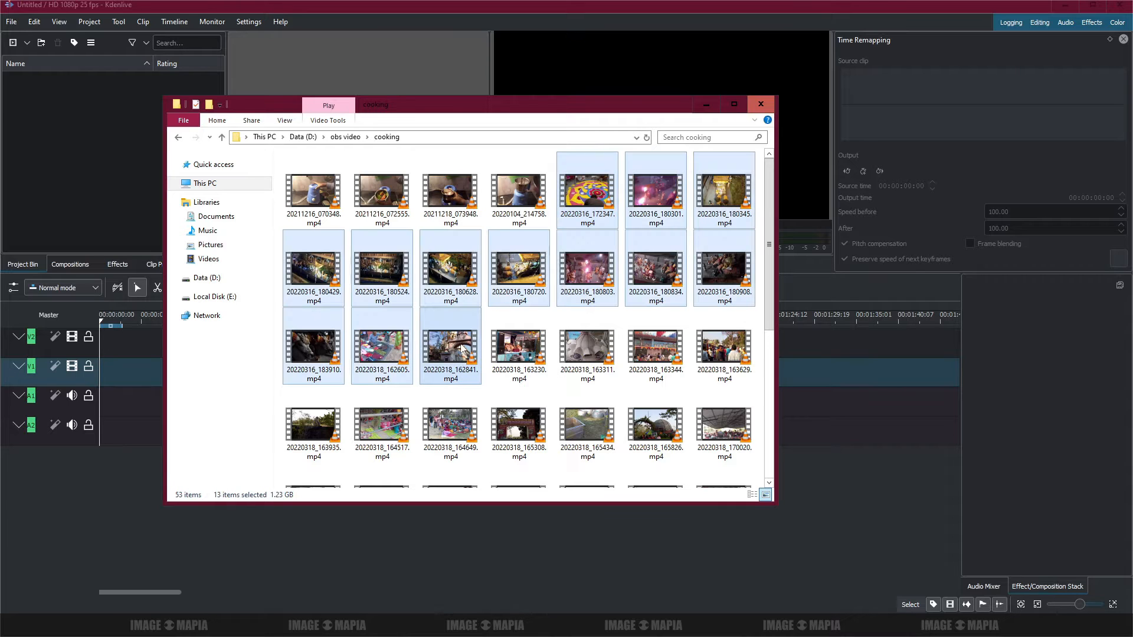
left_click_drag(461, 350, 93, 175)
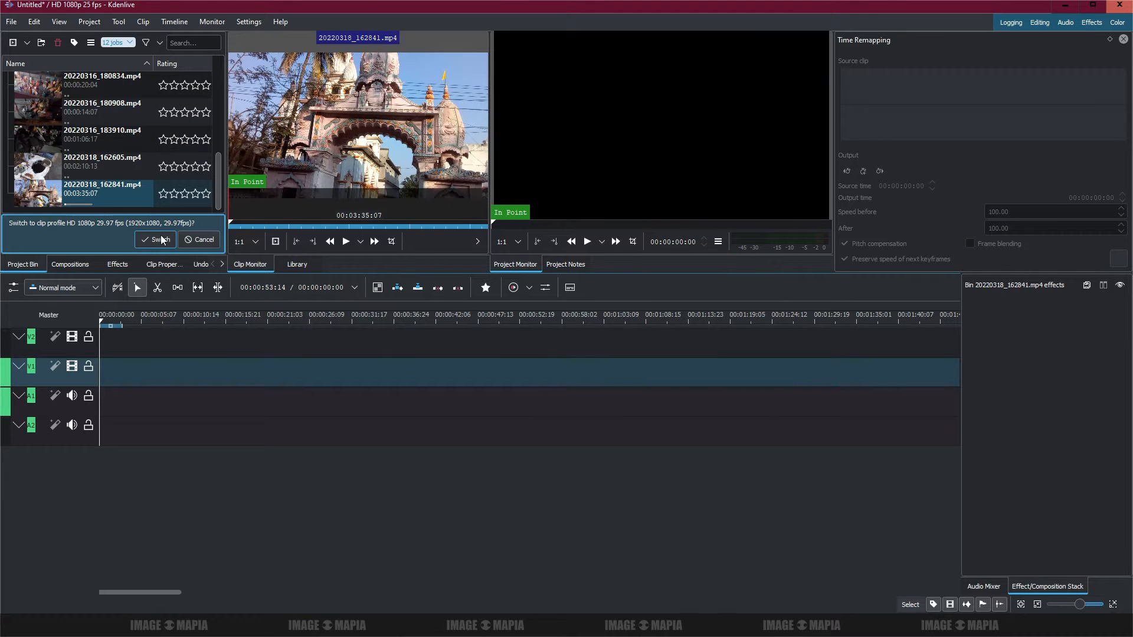
left_click(158, 236)
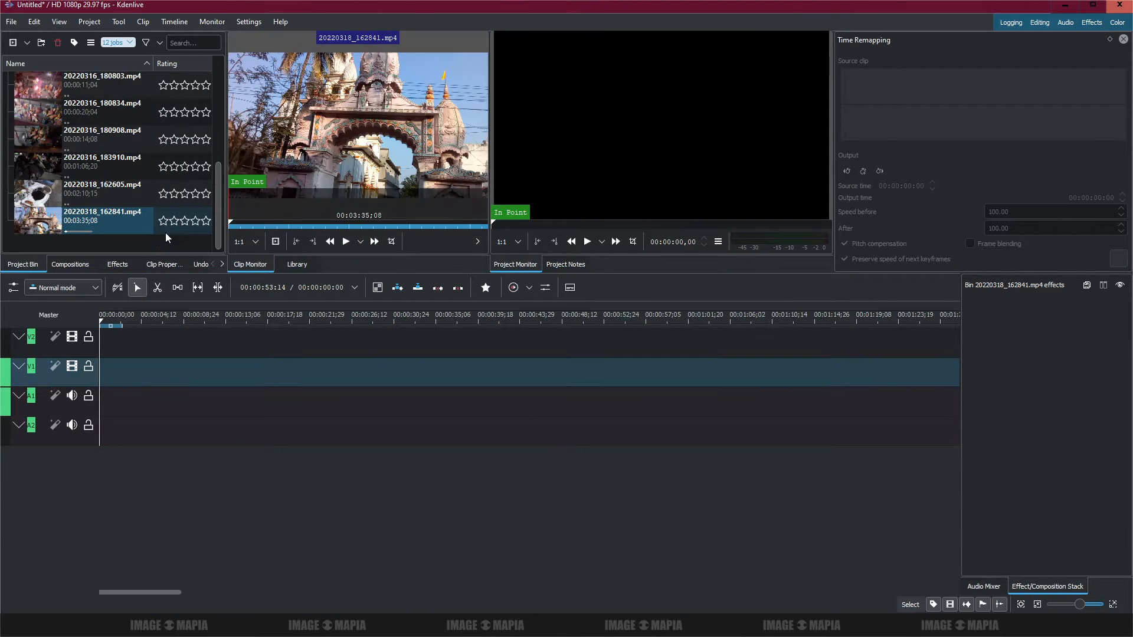
- Save the project in the Documents library as trial-1.kdenlive
left_click(11, 24)
mouse_move(52, 71)
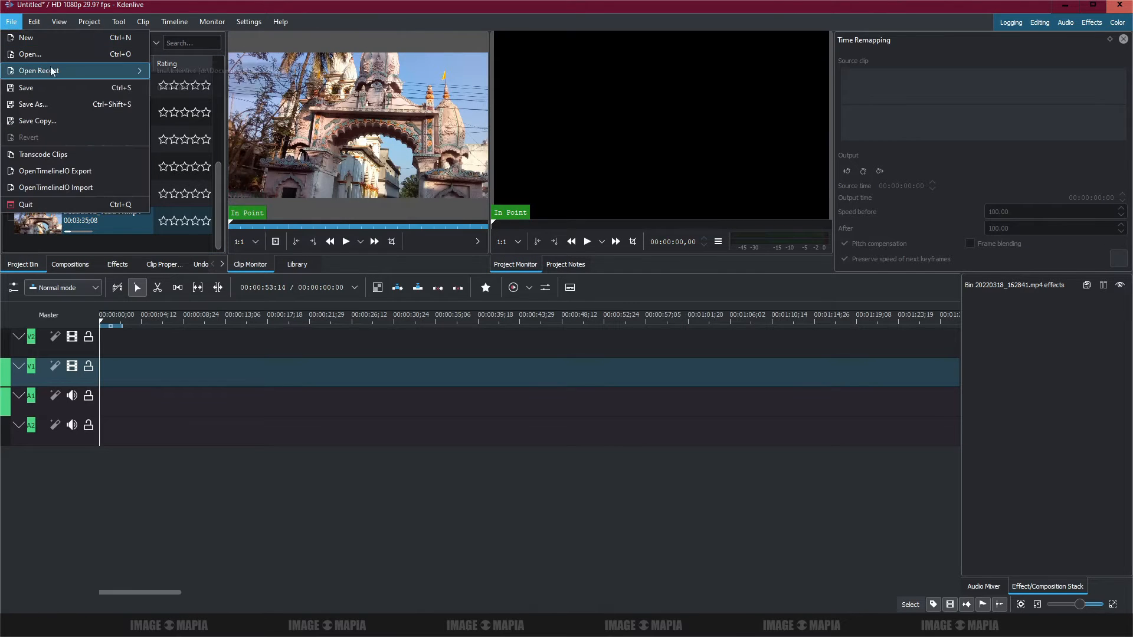
left_click(33, 91)
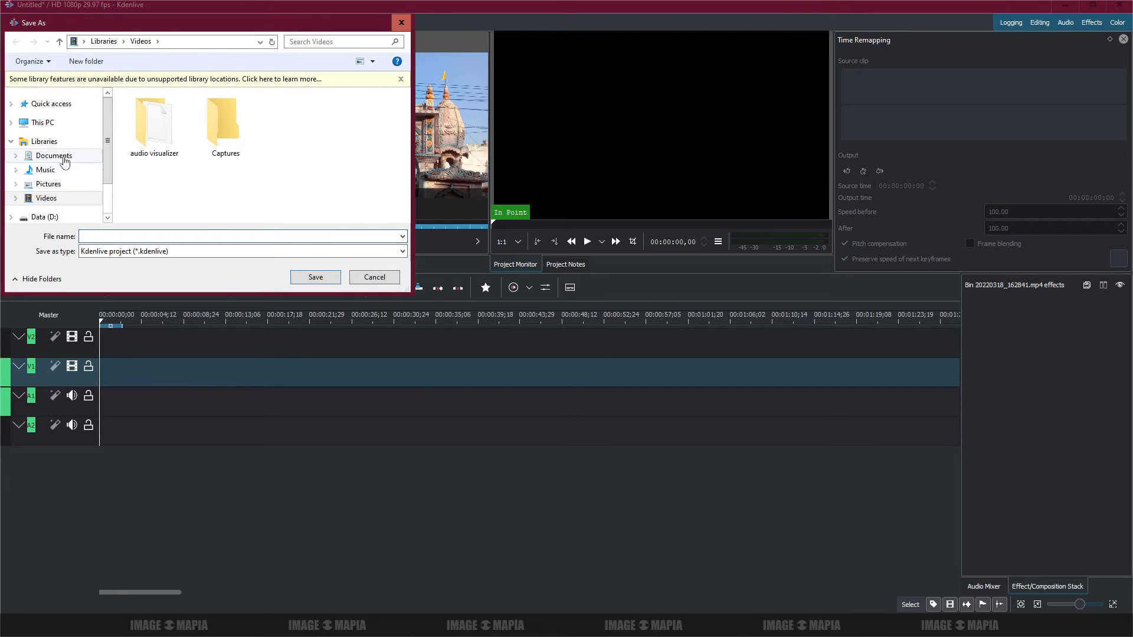
left_click(64, 158)
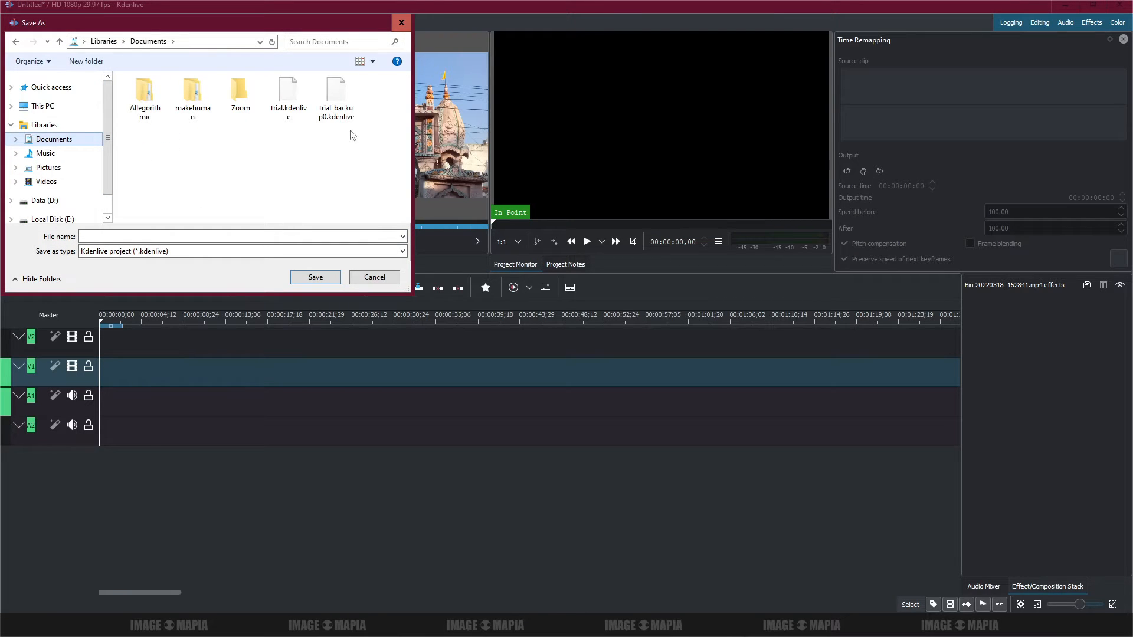
left_click(289, 100)
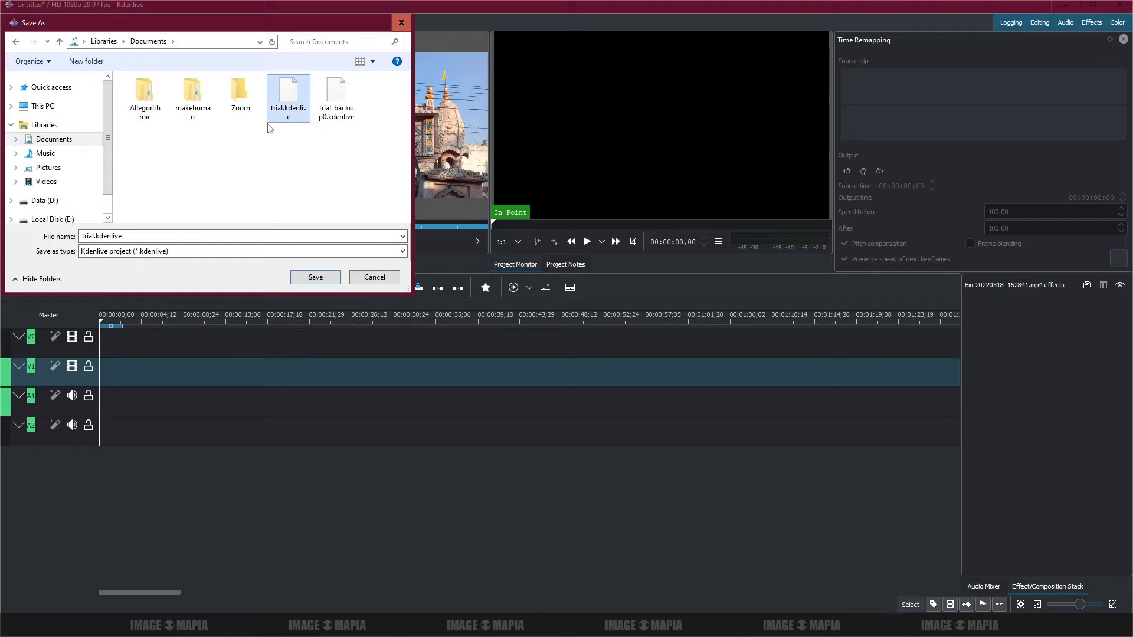
left_click(106, 236)
key("Right")
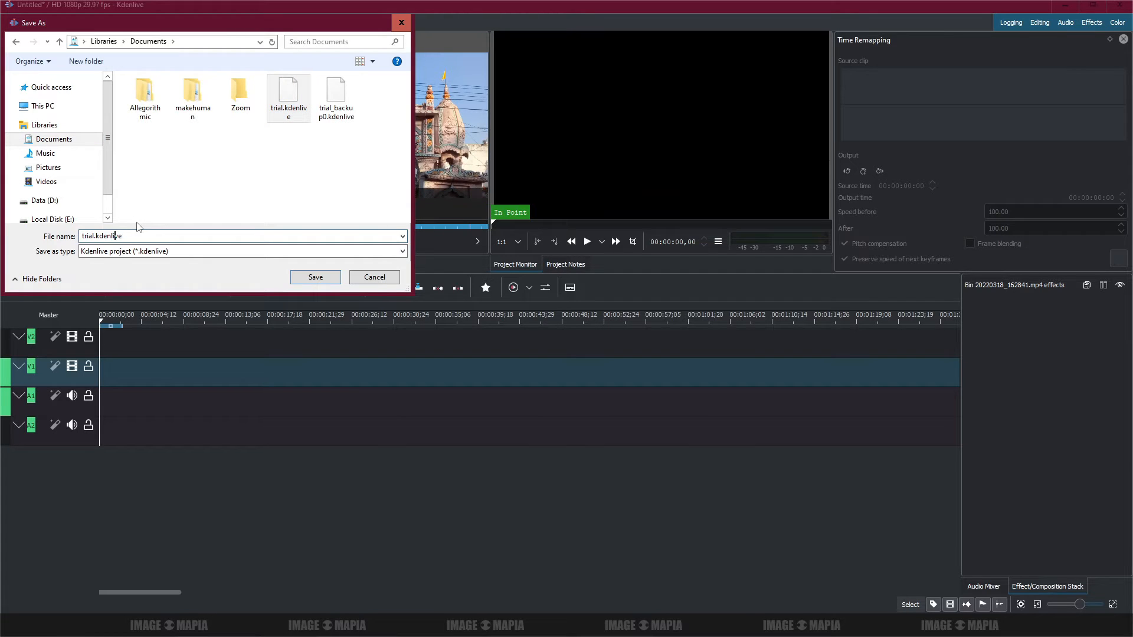
key("Left")
key("Left")
key("Left")
key("Left")
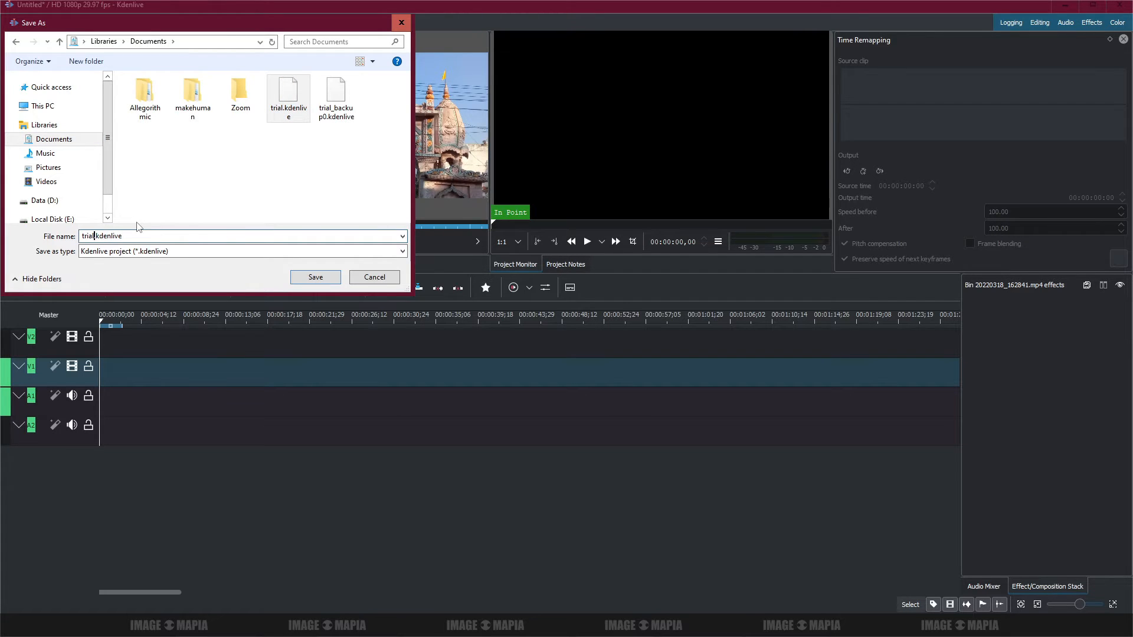
type("-1")
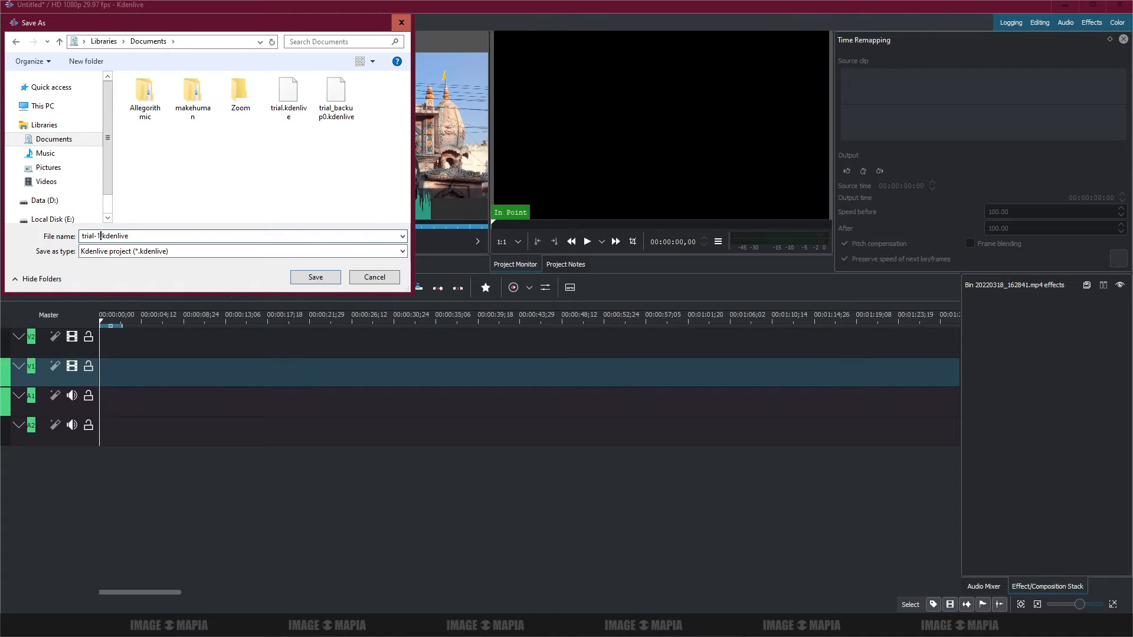
key("Return")
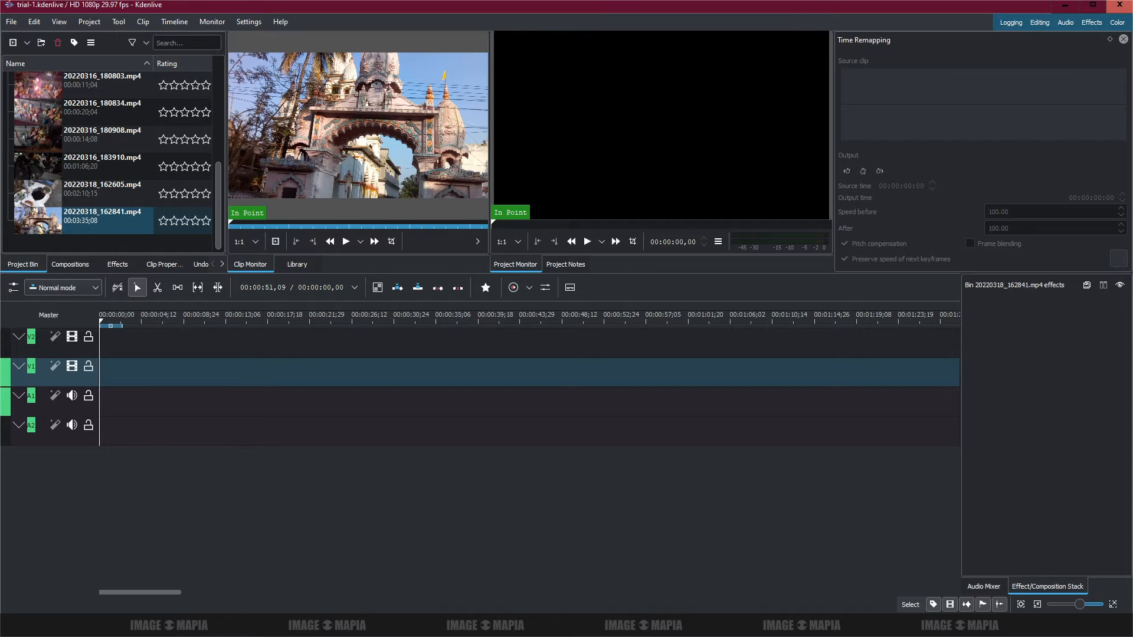
key("alt+Tab")
key("BackSpace")
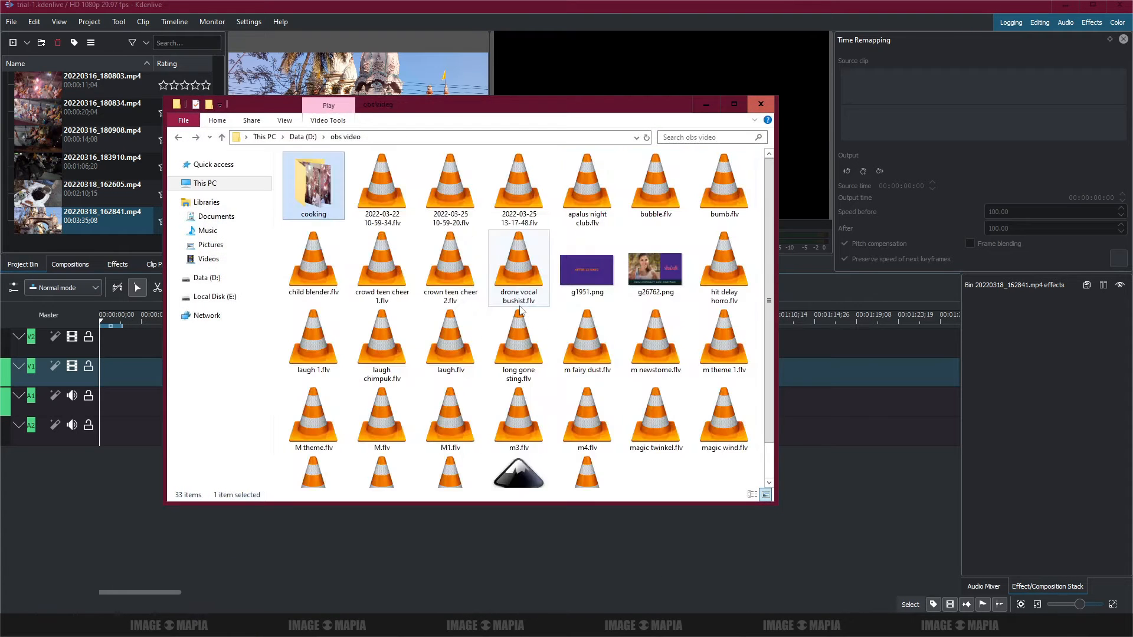
key("BackSpace")
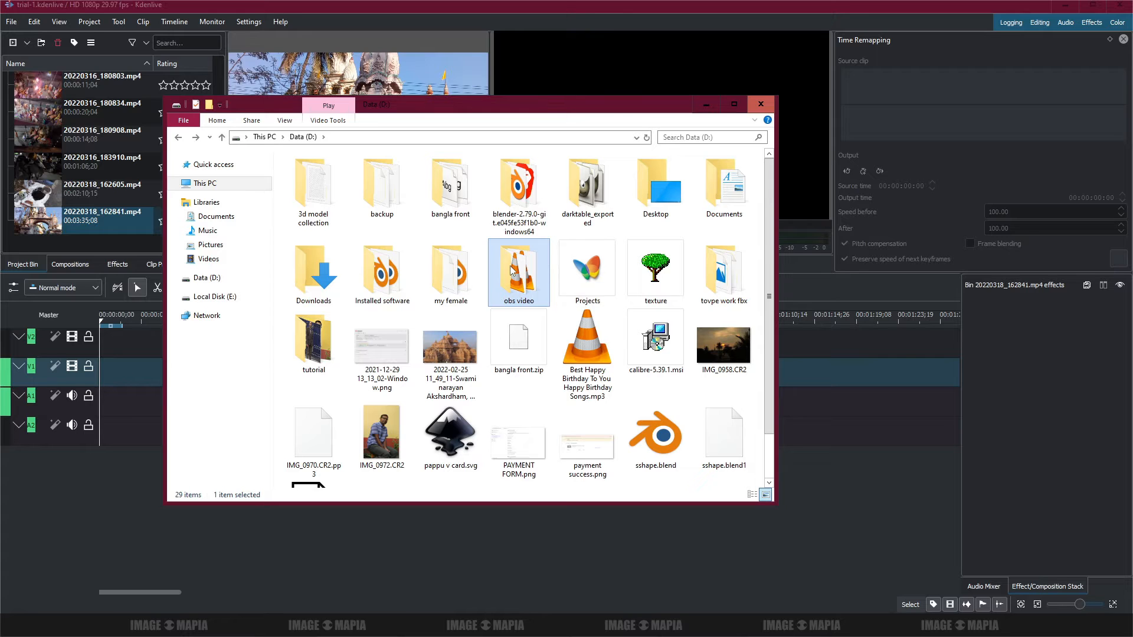
double_click(512, 269)
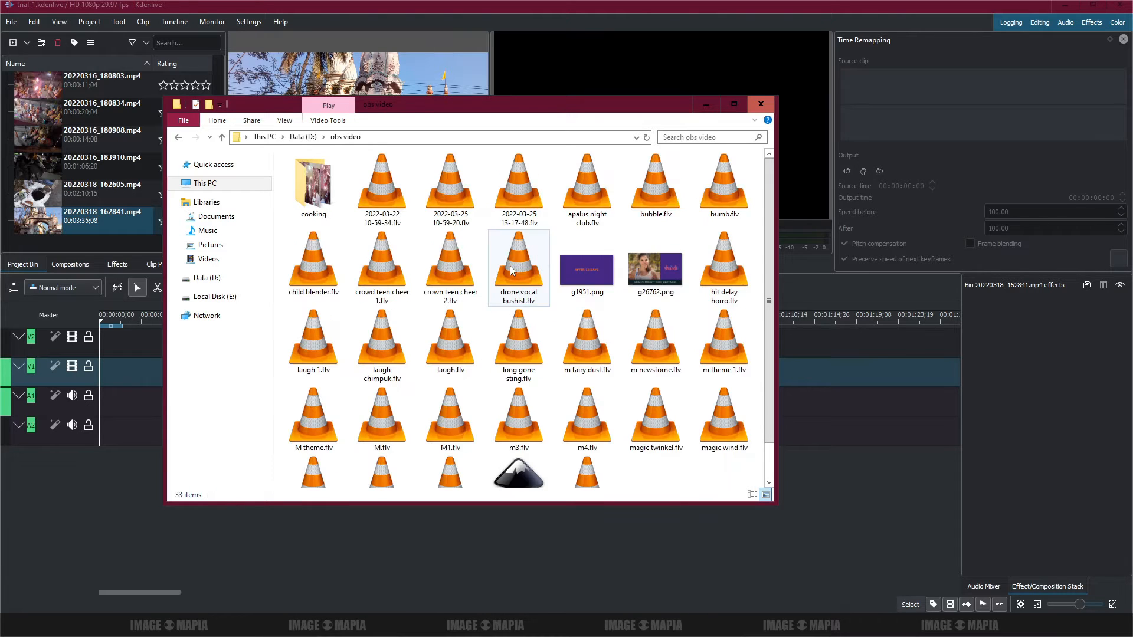
left_click(706, 107)
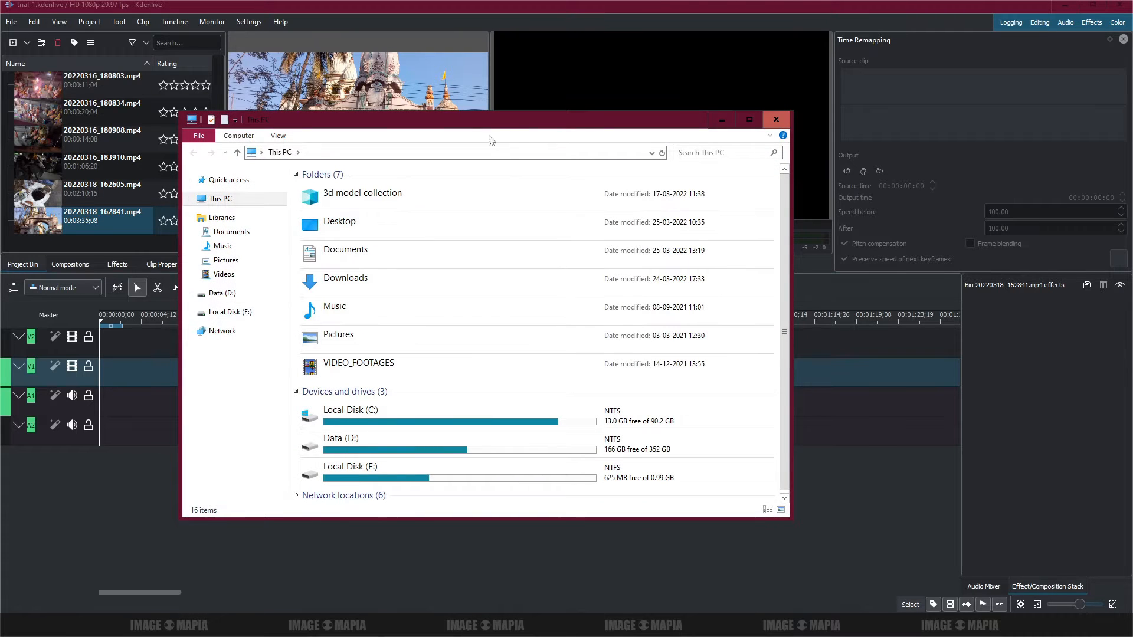
- Import realmounintro4k.mp4 and thanks for wataching.mp4 from File Explorer into the project bin
left_click_drag(488, 127, 0, 86)
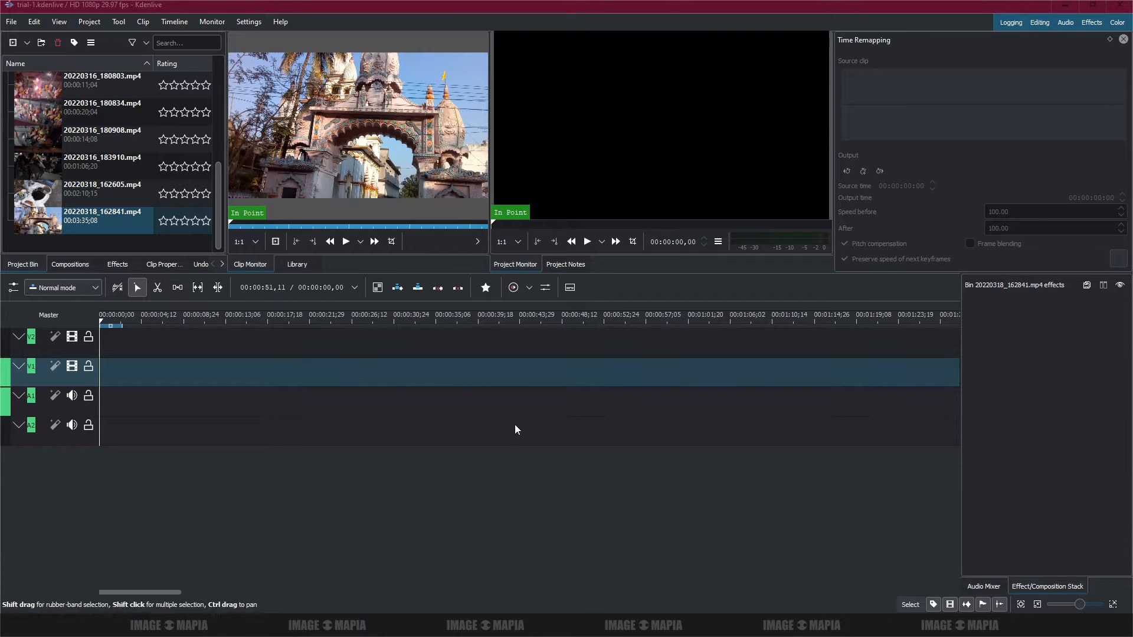
scroll(112, 160, "up", 2)
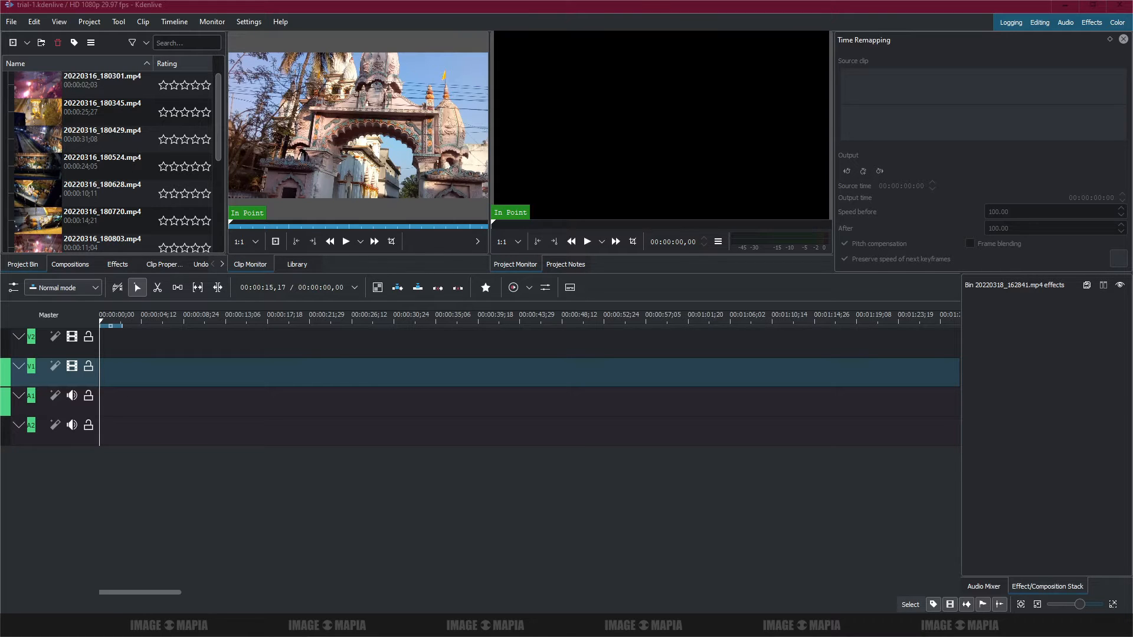
left_click_drag(0, 166, 132, 151)
left_click(72, 228)
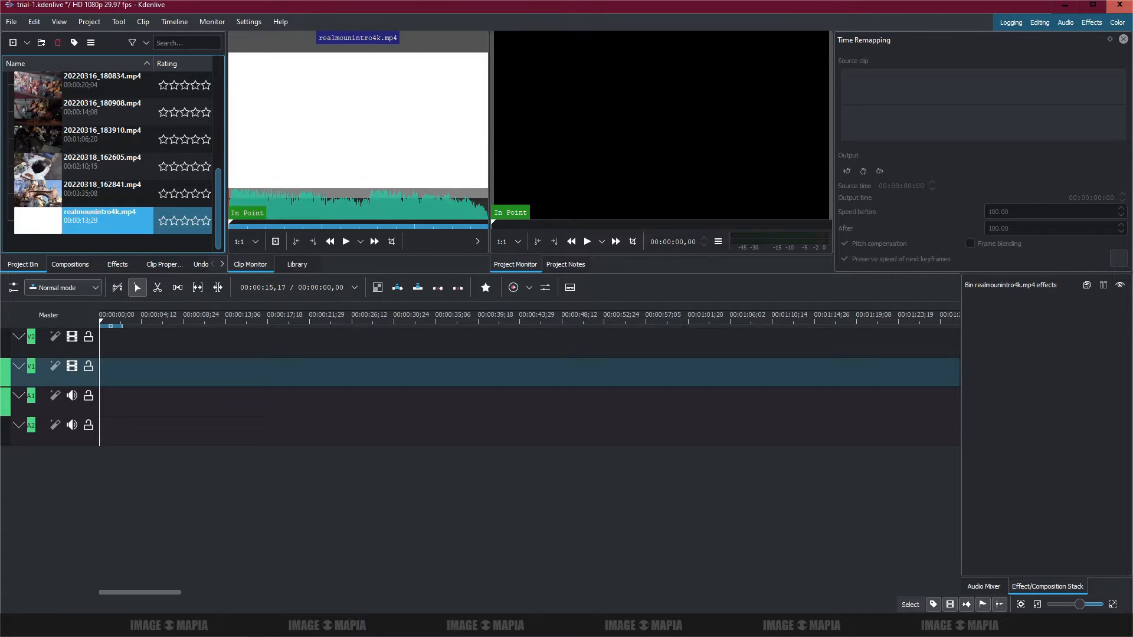
left_click_drag(72, 228, 168, 224)
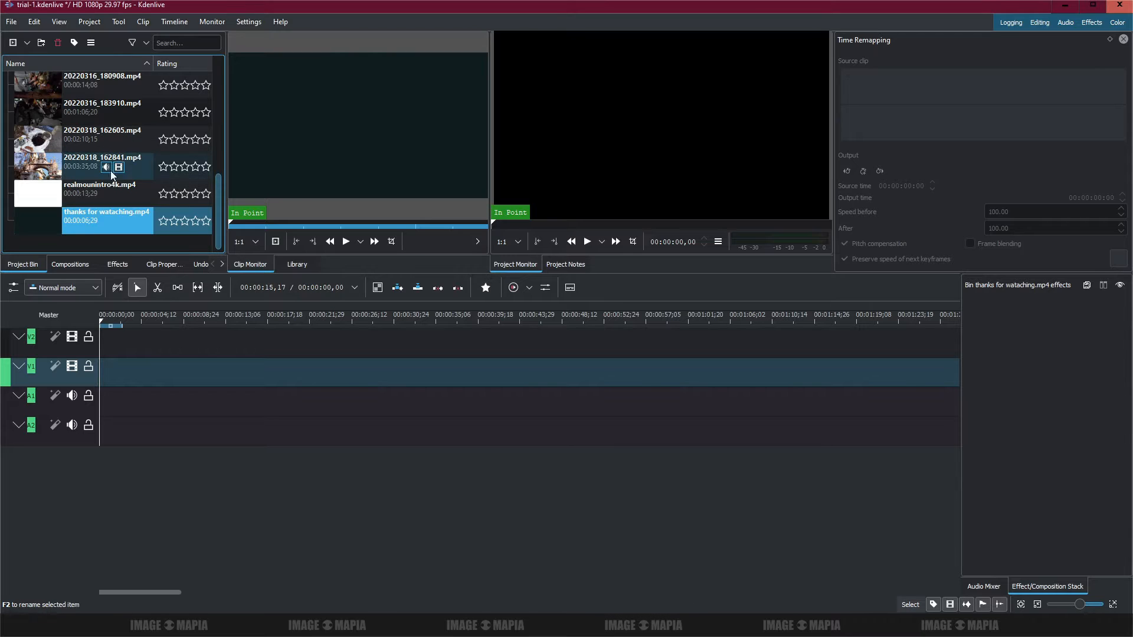
- Place realmounintro4k.mp4 at the start of tracks V1 and A1 and preview its frame at about 3 seconds
left_click(87, 186)
left_click_drag(88, 186, 108, 387)
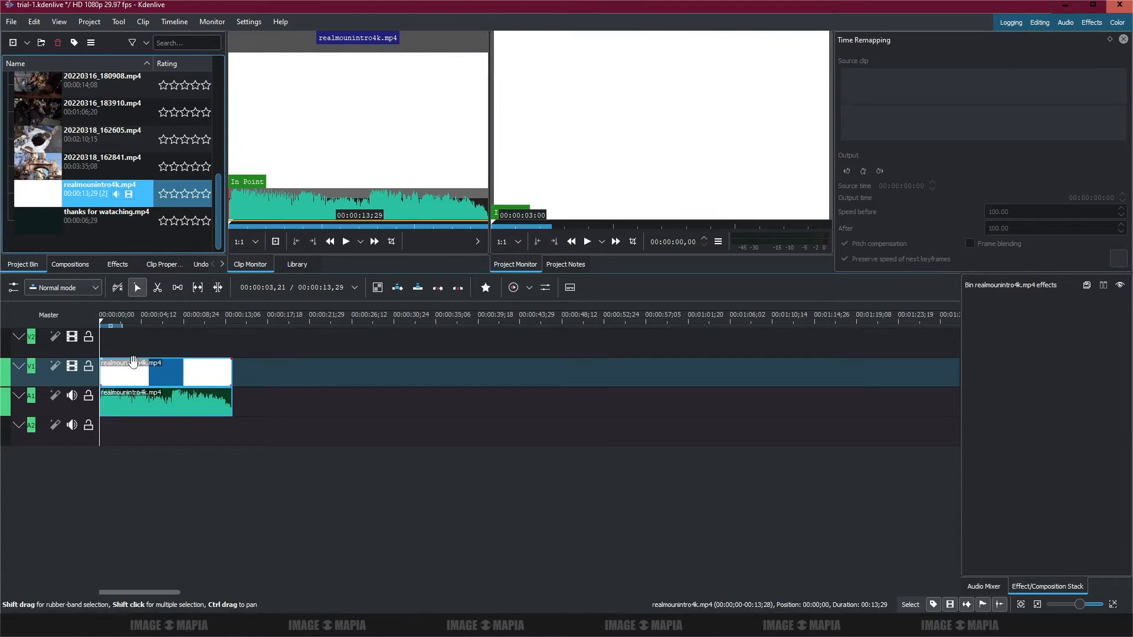
left_click(133, 324)
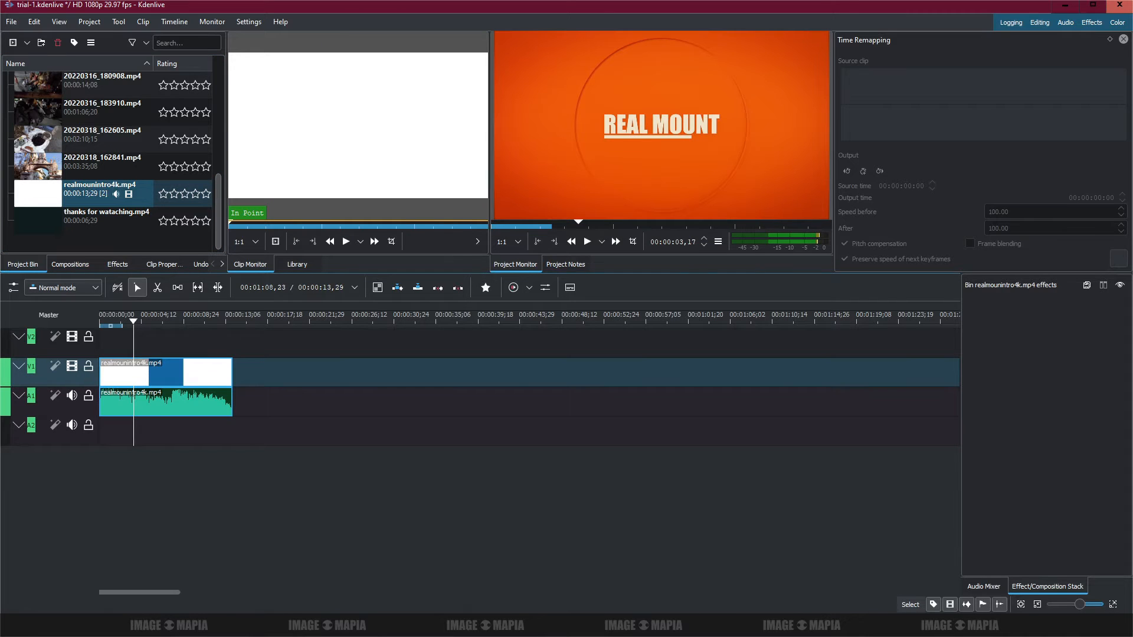
- Append "add clip>" to the import line in the Notepad notes and return to Kdenlive
key("alt+Tab")
type("add")
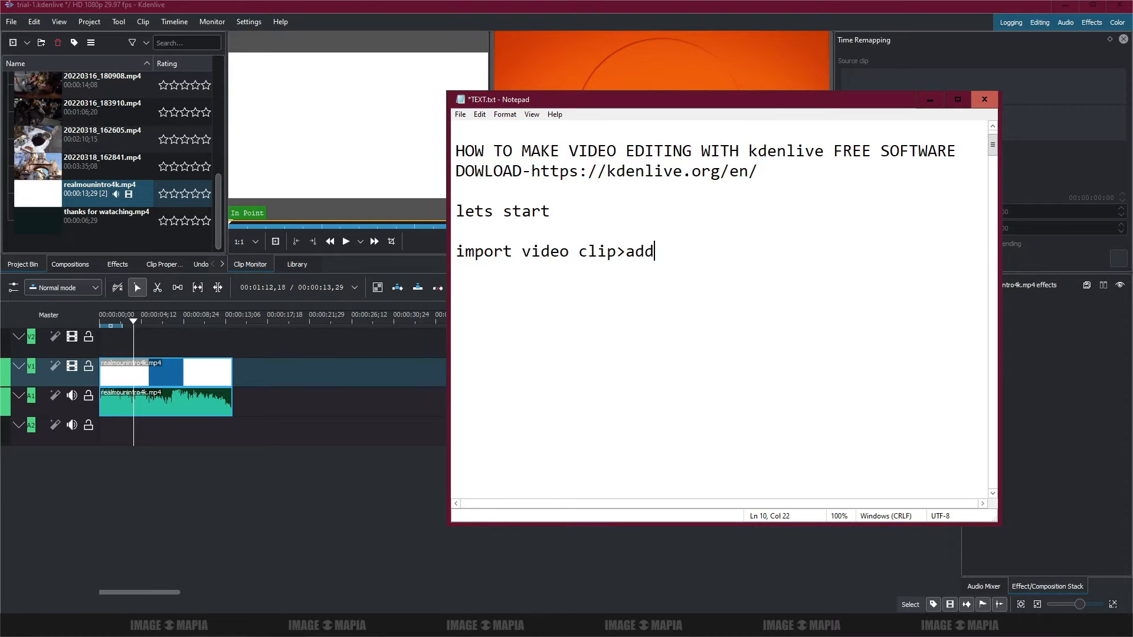
type(" clip>")
left_click(930, 100)
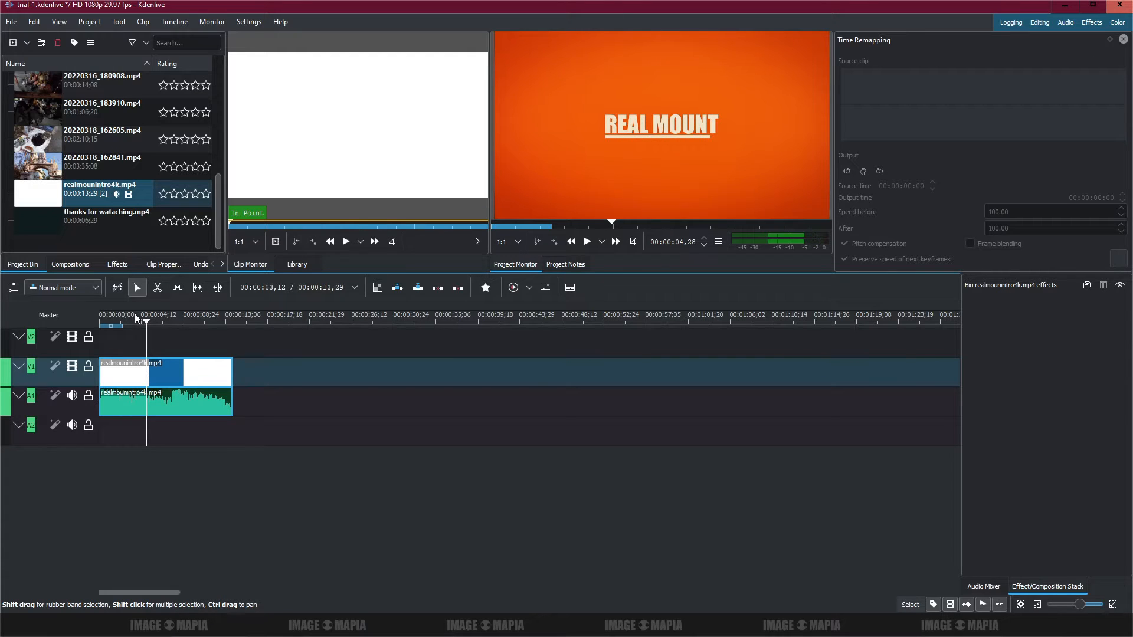
- Play back the intro clip on the timeline to preview it
key("space")
key("space")
key("space")
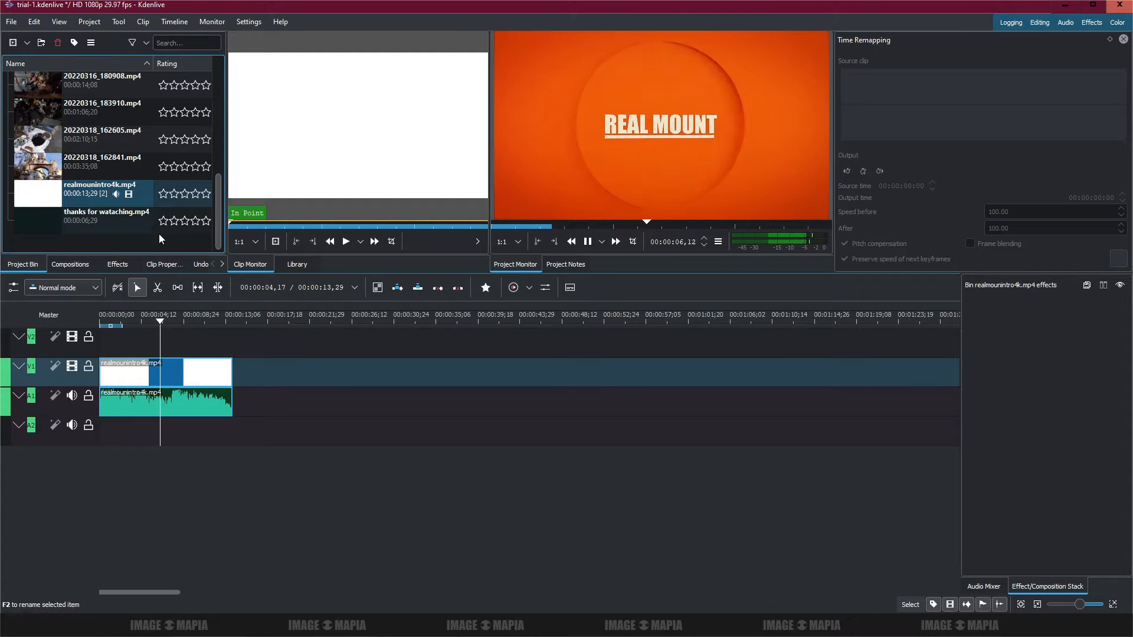
- Preview 20220316_172347.mp4 and place it directly after the intro clip on tracks V1 and A1
scroll(116, 195, "up", 5)
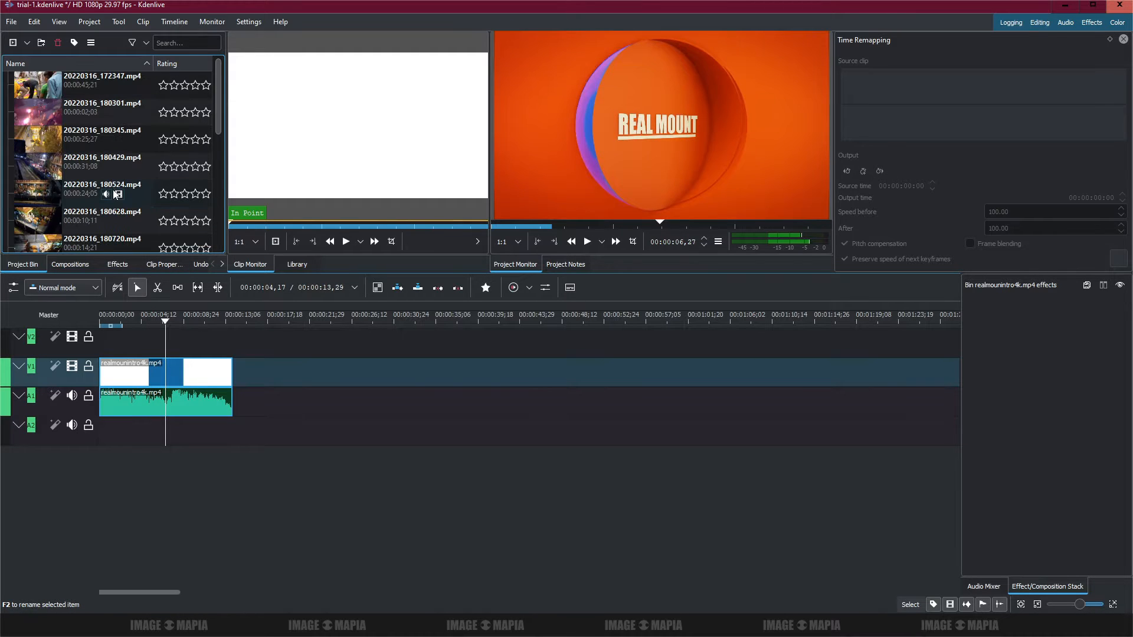
left_click(91, 87)
key("space")
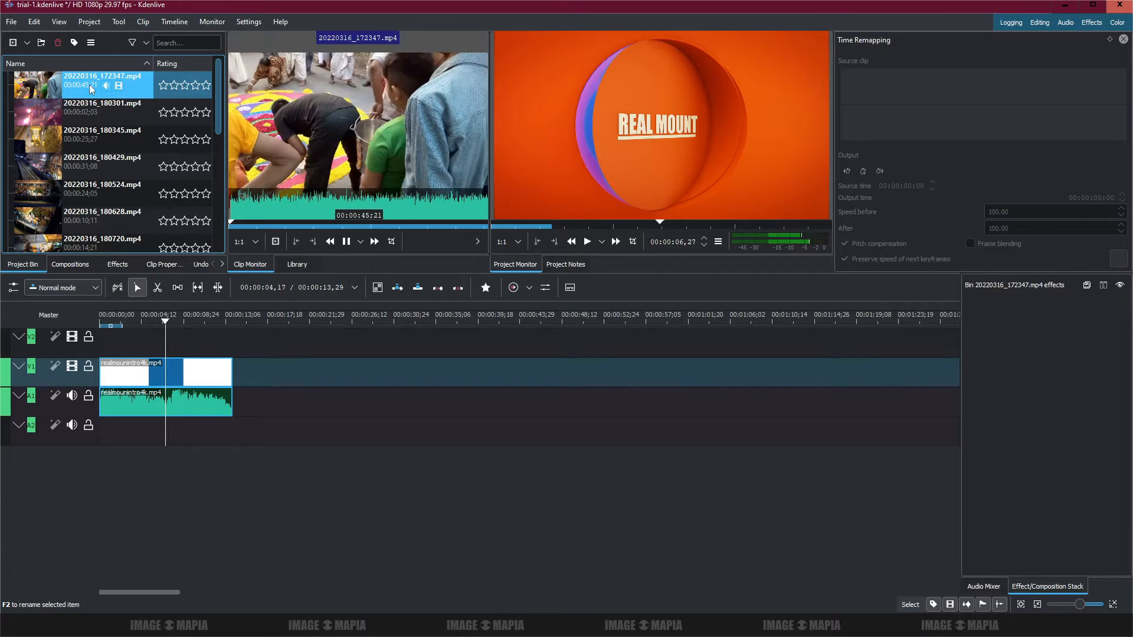
left_click_drag(92, 87, 234, 385)
- Append "color correction" to the workflow line in the Notepad notes and return to Kdenlive
key("alt+Tab")
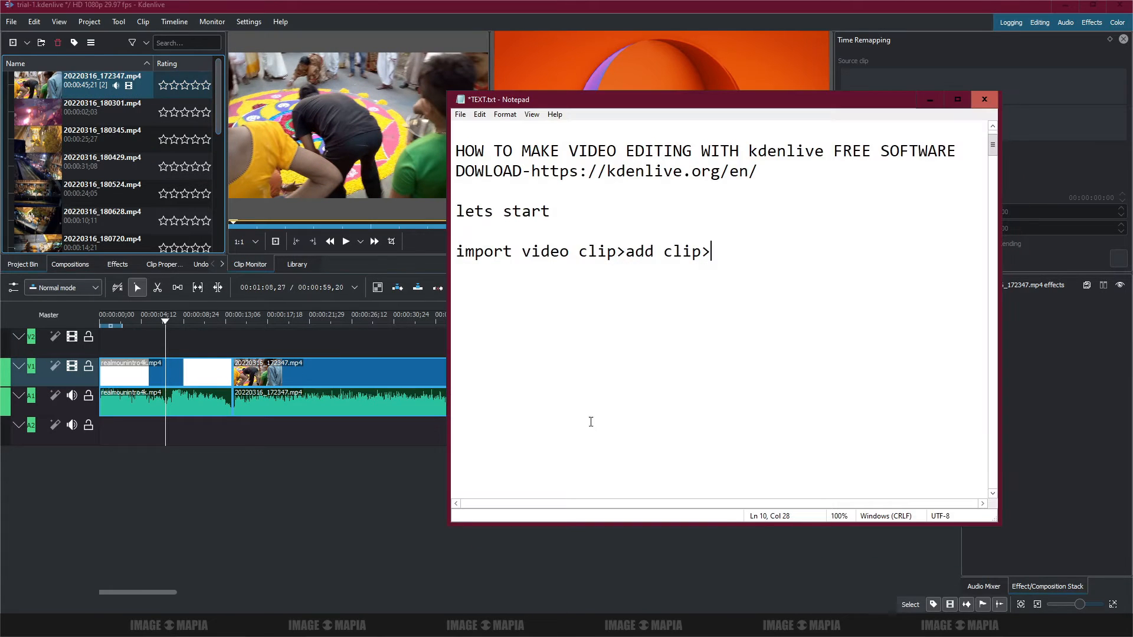
type("color correction")
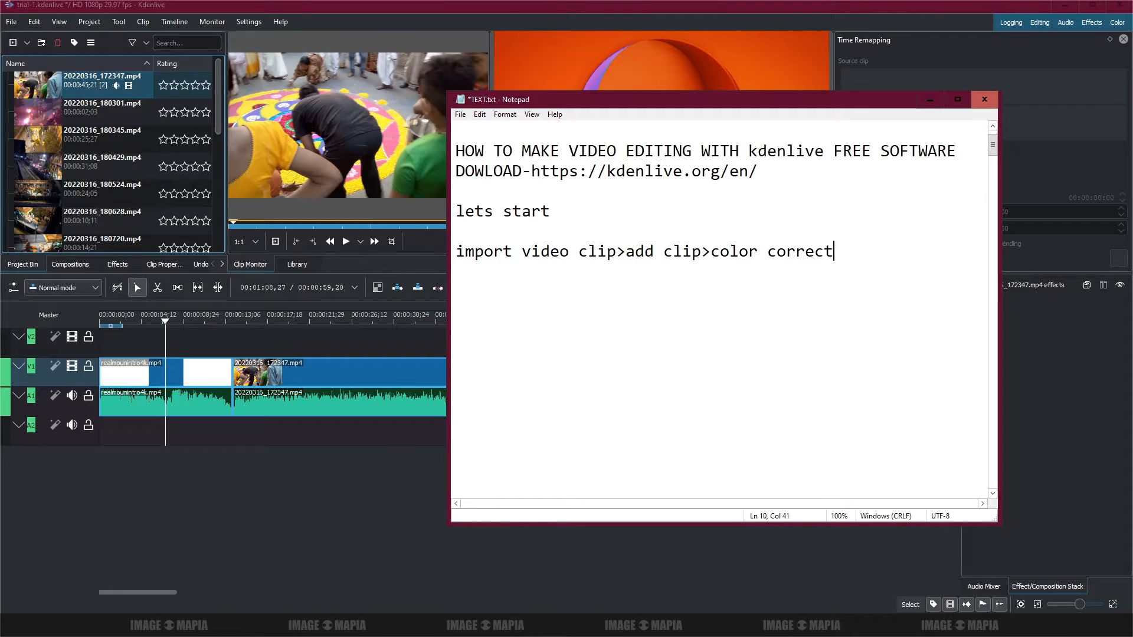
left_click(930, 99)
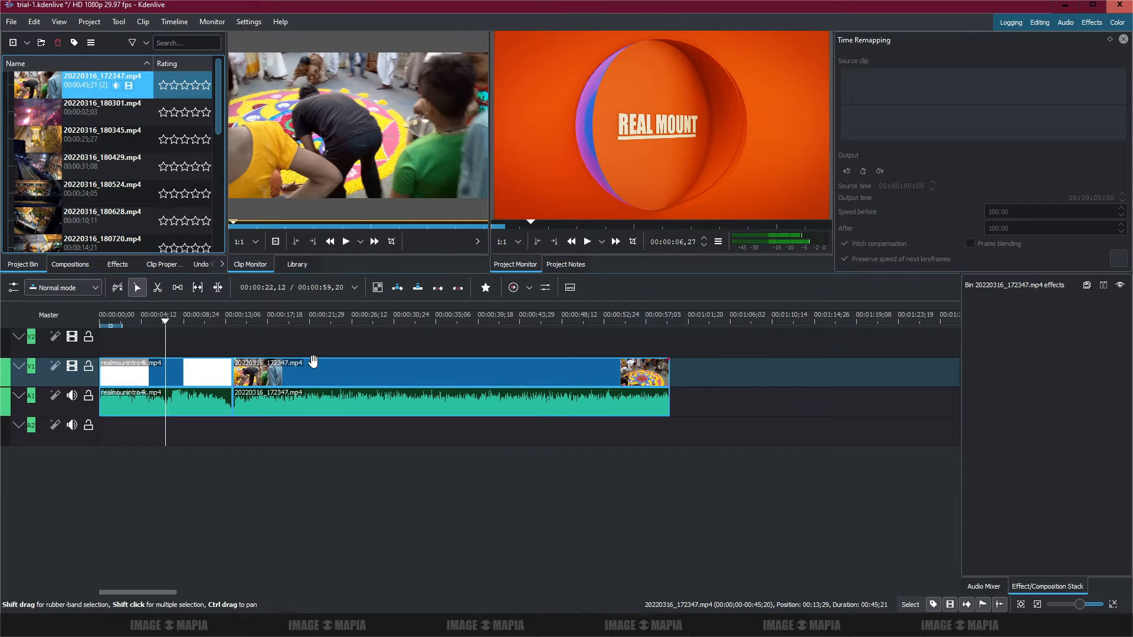
- Play back the 20220316_172347.mp4 footage on the timeline and select the clip on track V1
left_click(332, 339)
key("space")
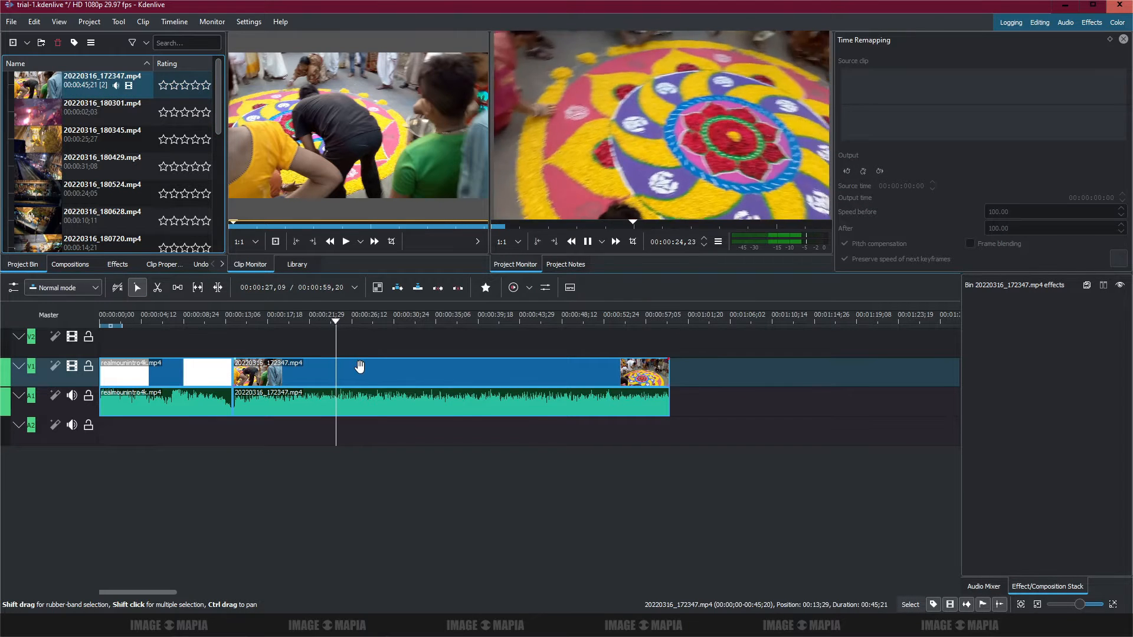
left_click(359, 364)
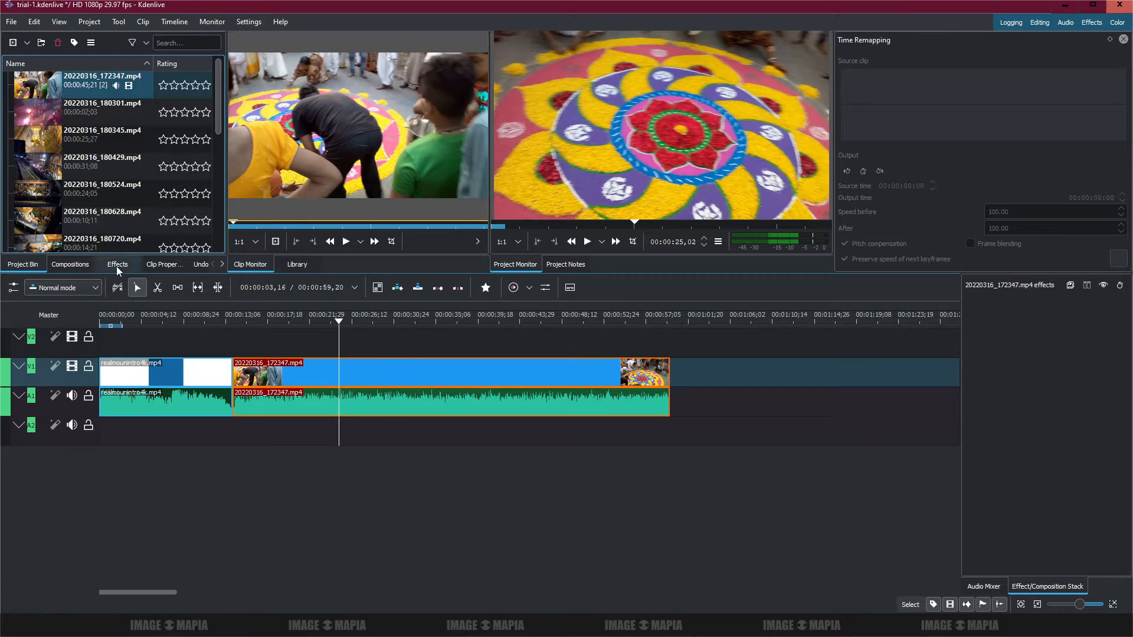
- Add the Bézier Curves color correction effect to the 20220316_172347.mp4 clip and raise its RGB curve slightly near the highlights
left_click(117, 265)
left_click(29, 121)
left_click(53, 109)
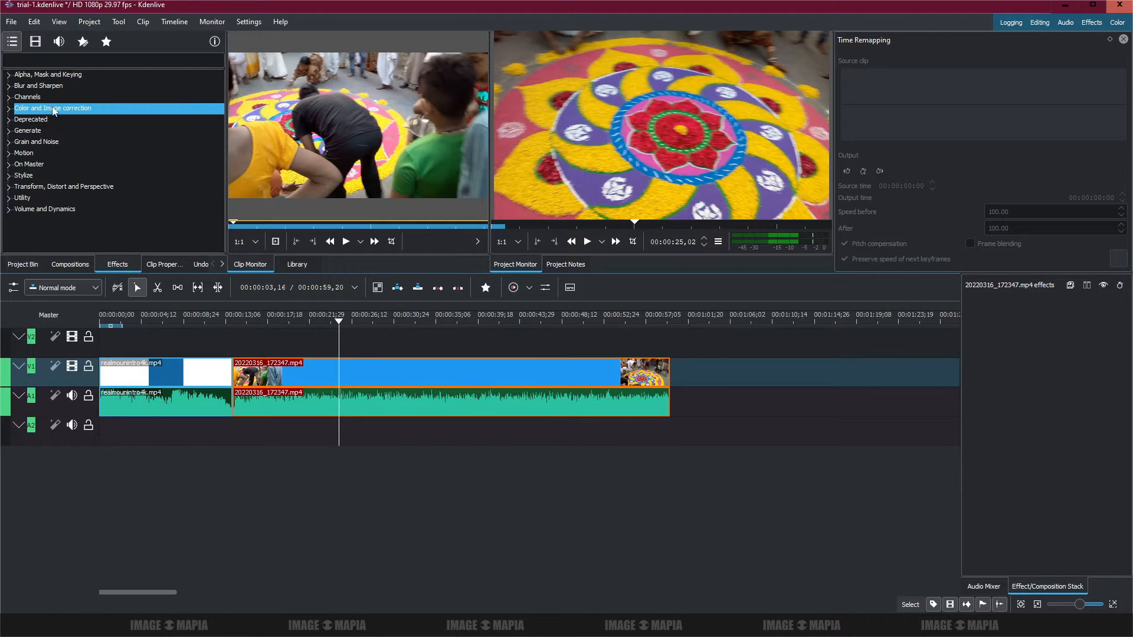
double_click(50, 108)
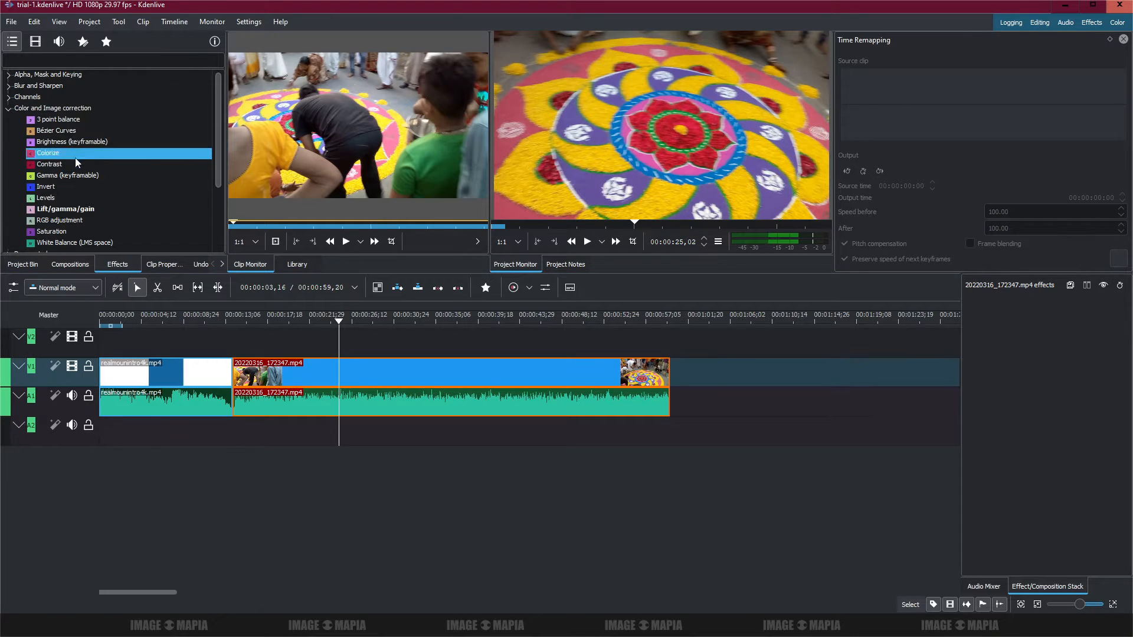
left_click_drag(56, 131, 420, 374)
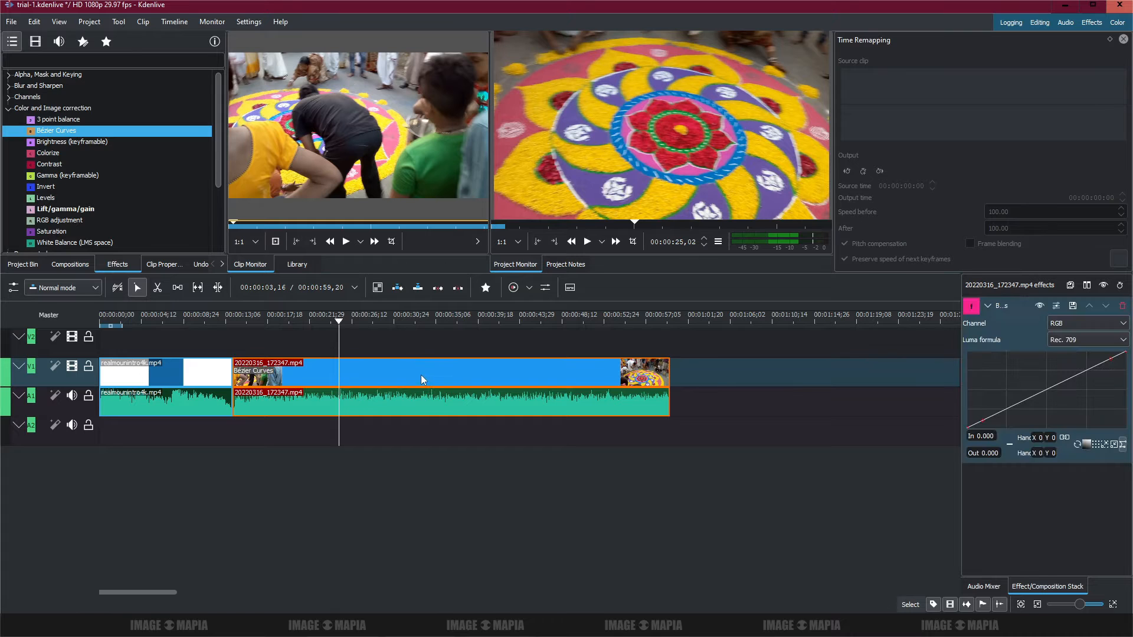
left_click_drag(1110, 360, 1093, 355)
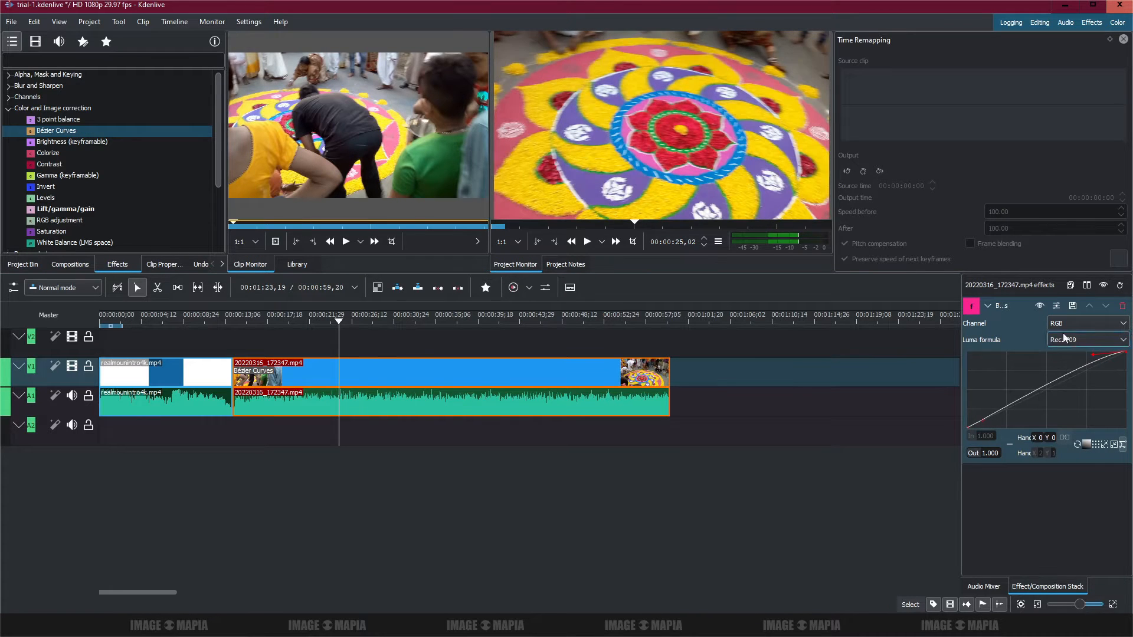
left_click(987, 306)
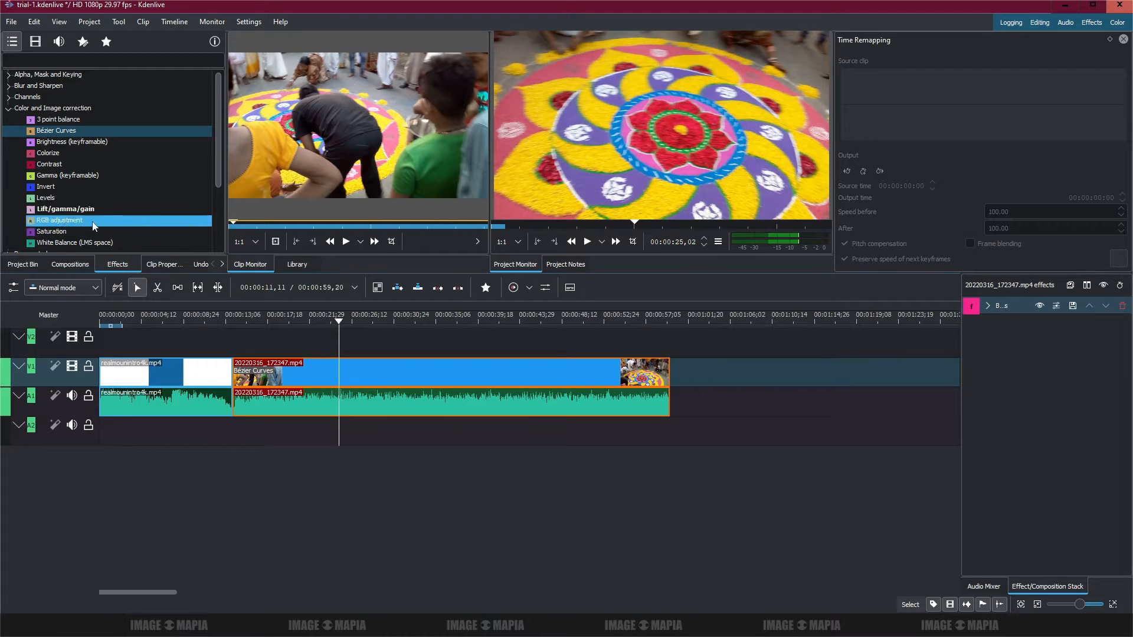
- Add the Saturation effect to the 20220316_172347.mp4 clip and set its saturation to 175
left_click_drag(63, 238, 341, 364)
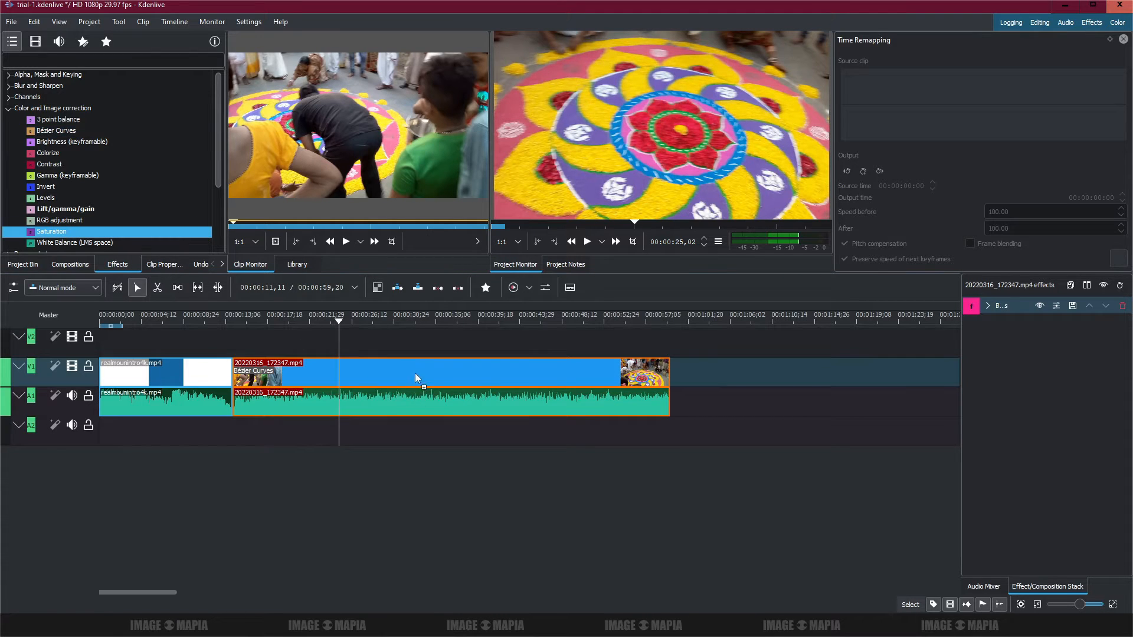
left_click_drag(416, 373, 417, 367)
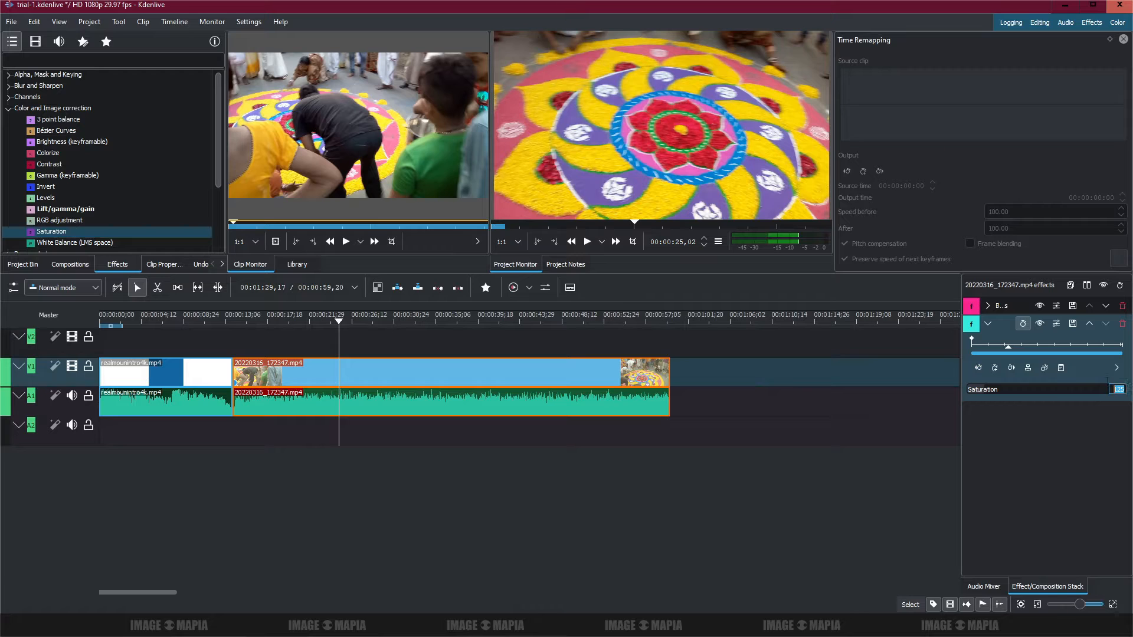
type("175")
key("Return")
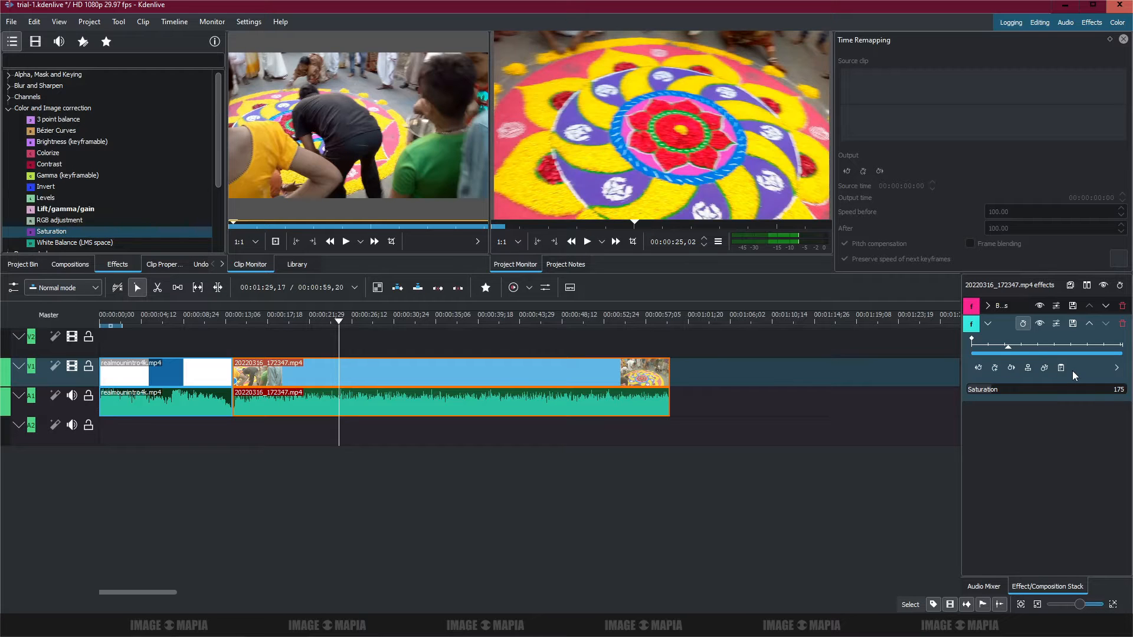
- Play back part of the color-corrected footage on the timeline to review its look
left_click(367, 321)
key("space")
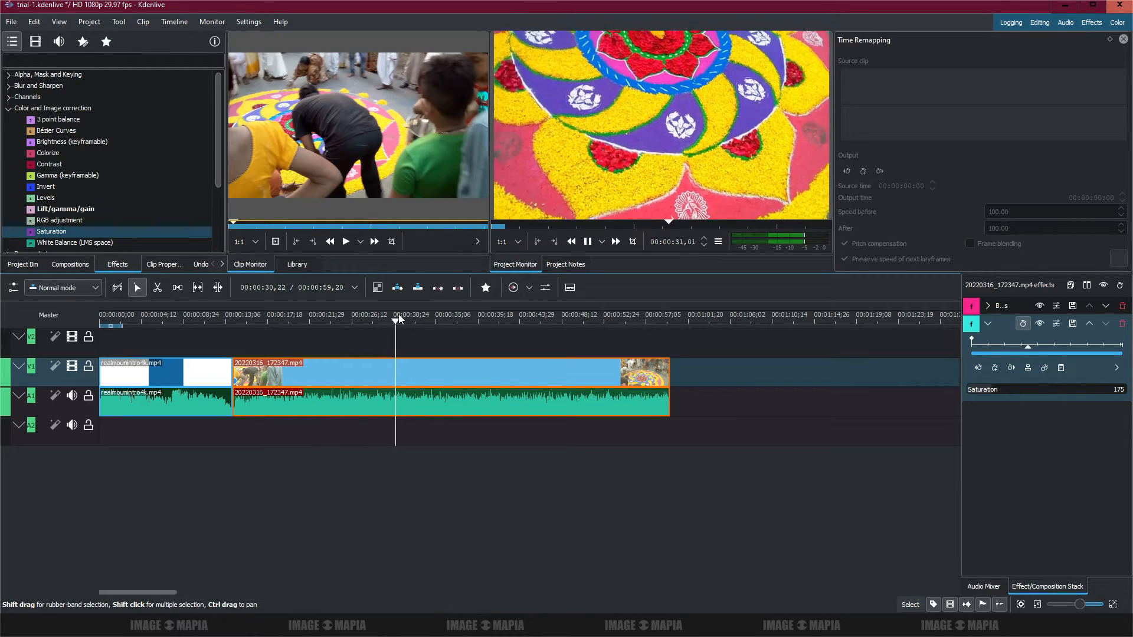
key("space")
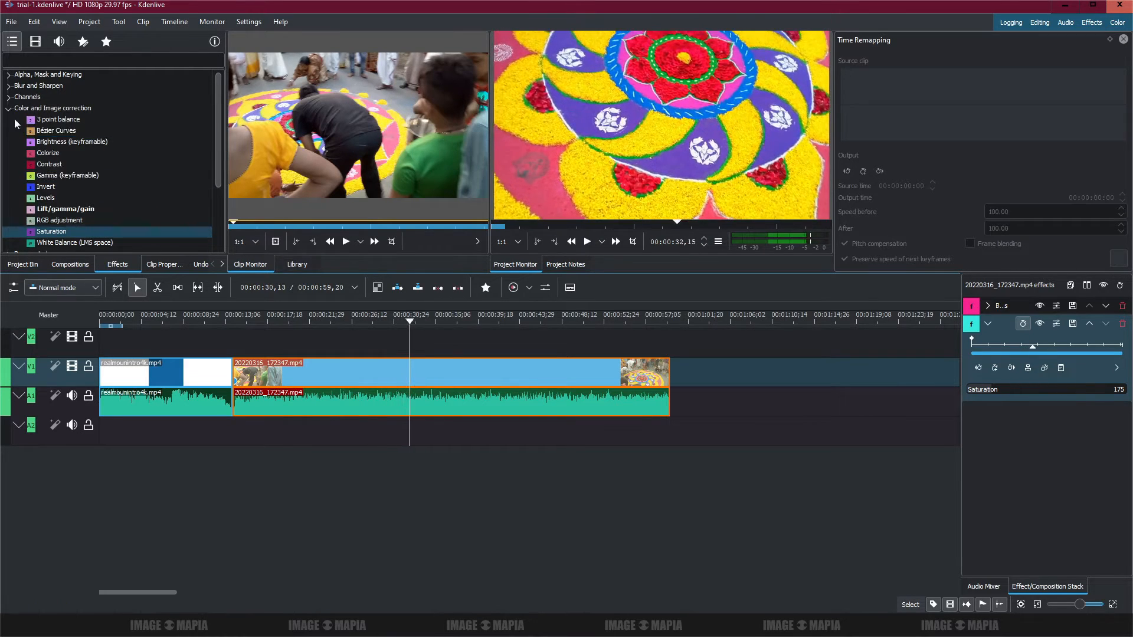
- Add the Gain audio effect to the 20220316_172347.mp4 audio on track A1 and set the gain to 300%
left_click(8, 109)
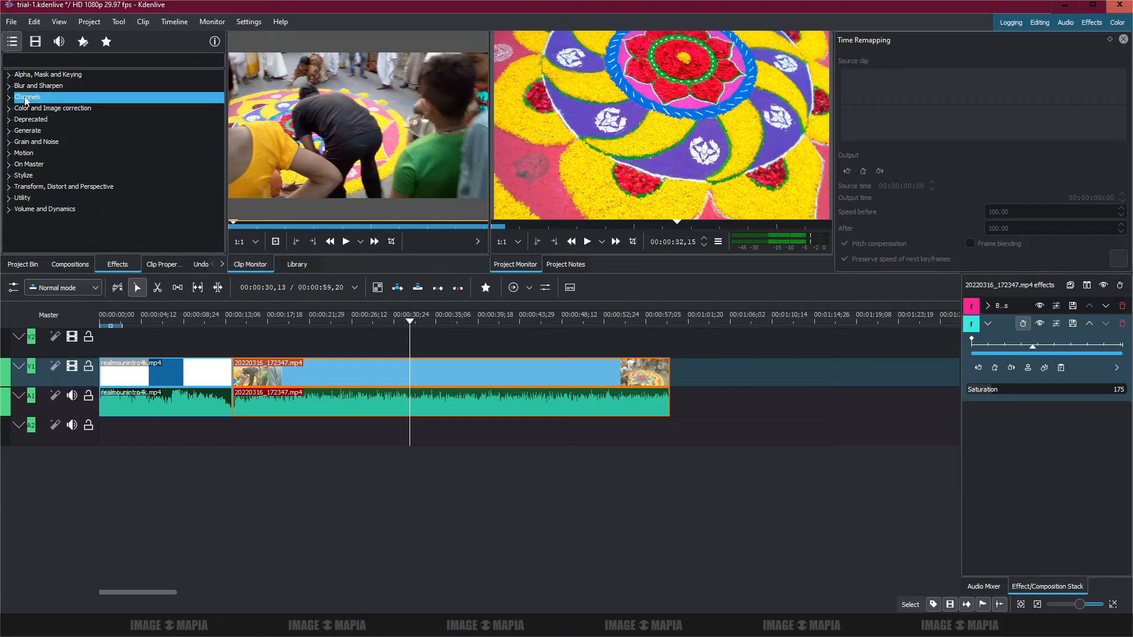
left_click(61, 44)
left_click(9, 86)
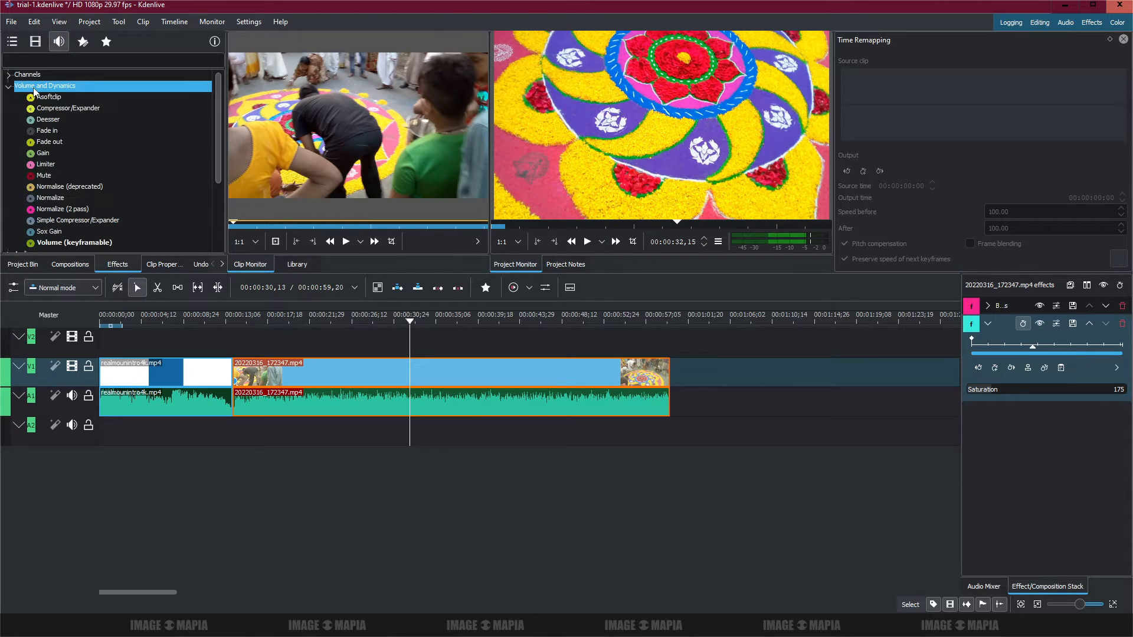
left_click_drag(43, 153, 445, 404)
left_click(454, 399)
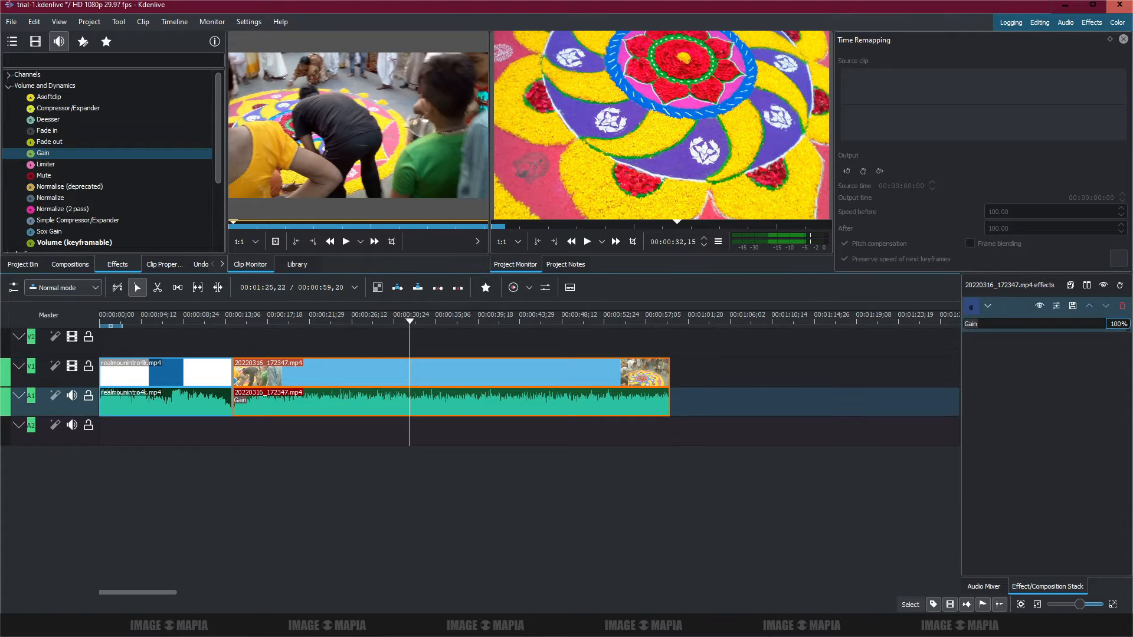
left_click(1118, 324)
type("300")
key("Return")
- Play back the footage to hear the boosted audio and lower the system volume to 10
key("space")
key("XF86AudioLowerVolume")
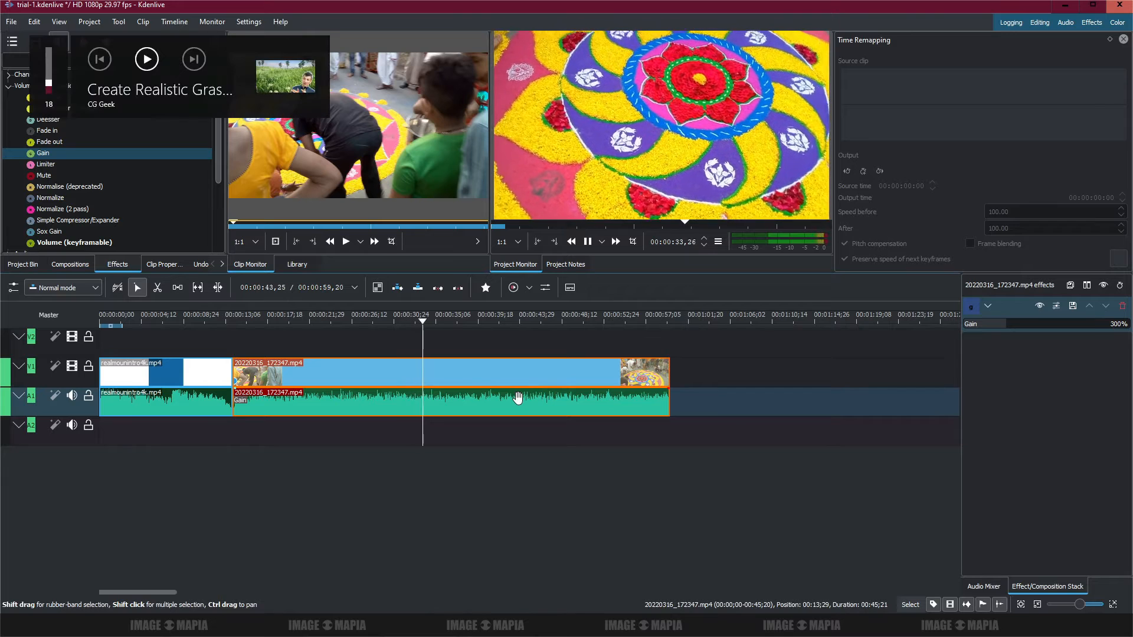
key("XF86AudioLowerVolume")
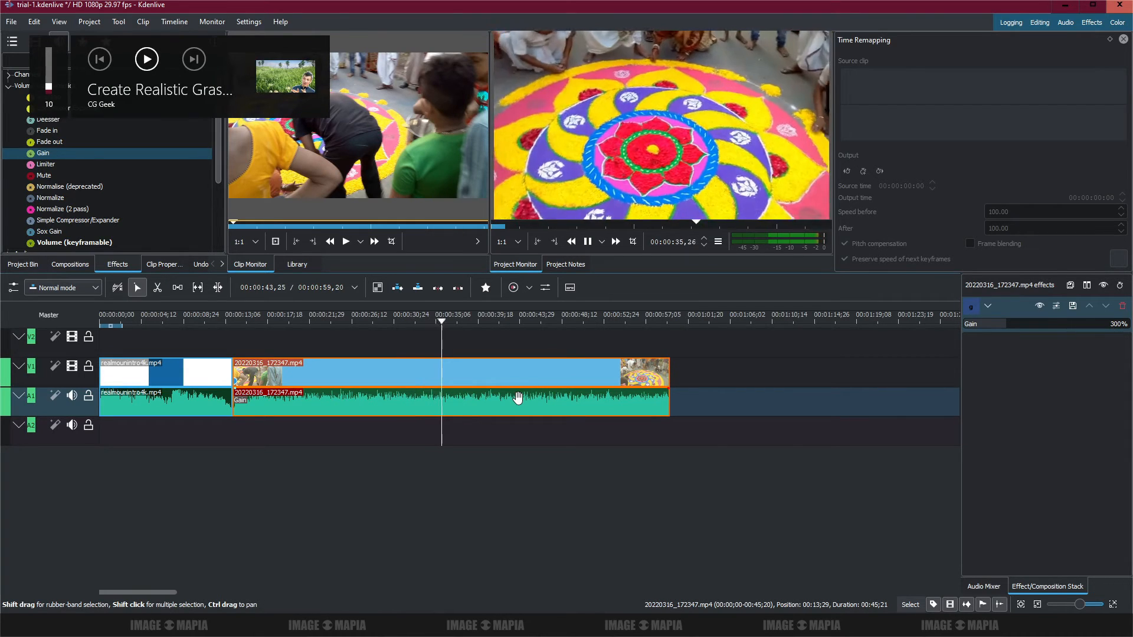
left_click(412, 322)
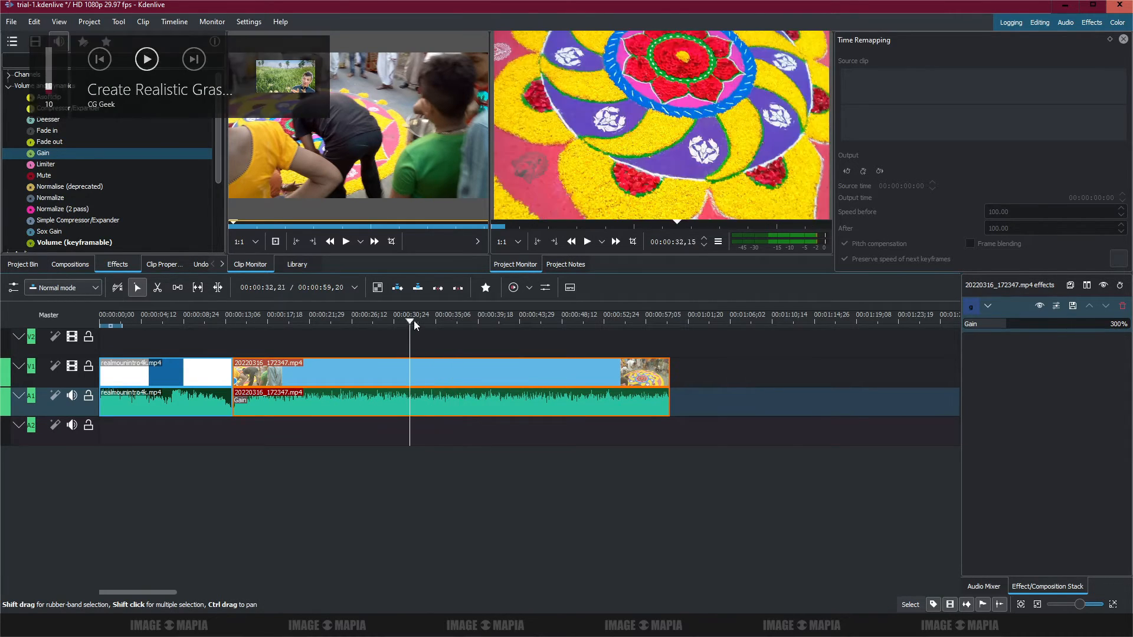
- Show the project bin again and briefly preview the corrected footage from a slightly later point on the timeline
left_click(20, 266)
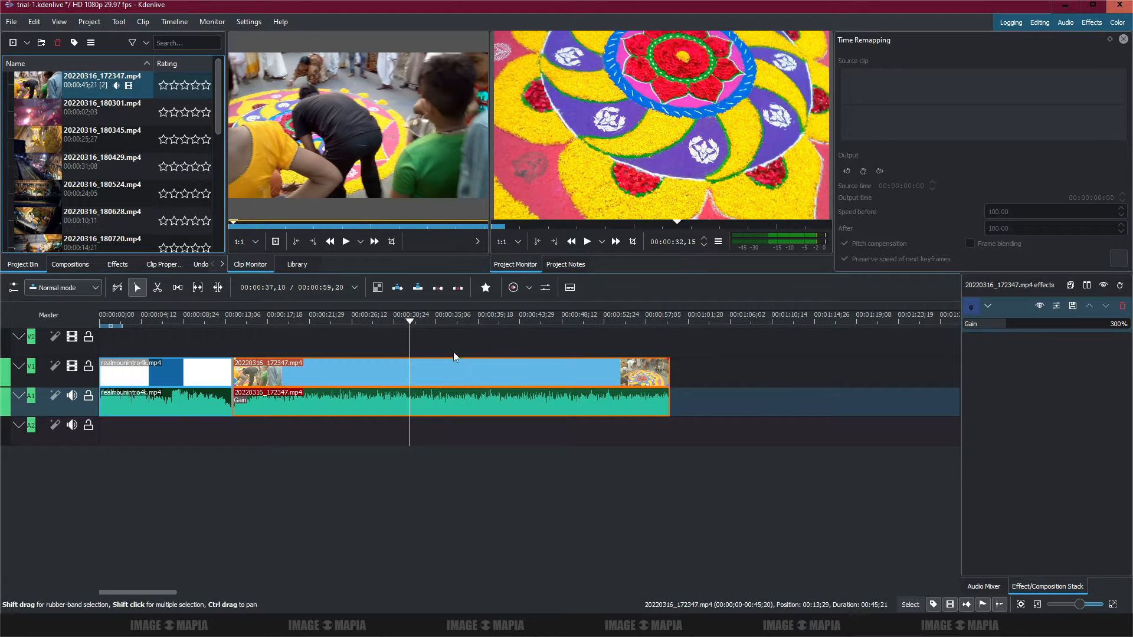
left_click(437, 322)
key("space")
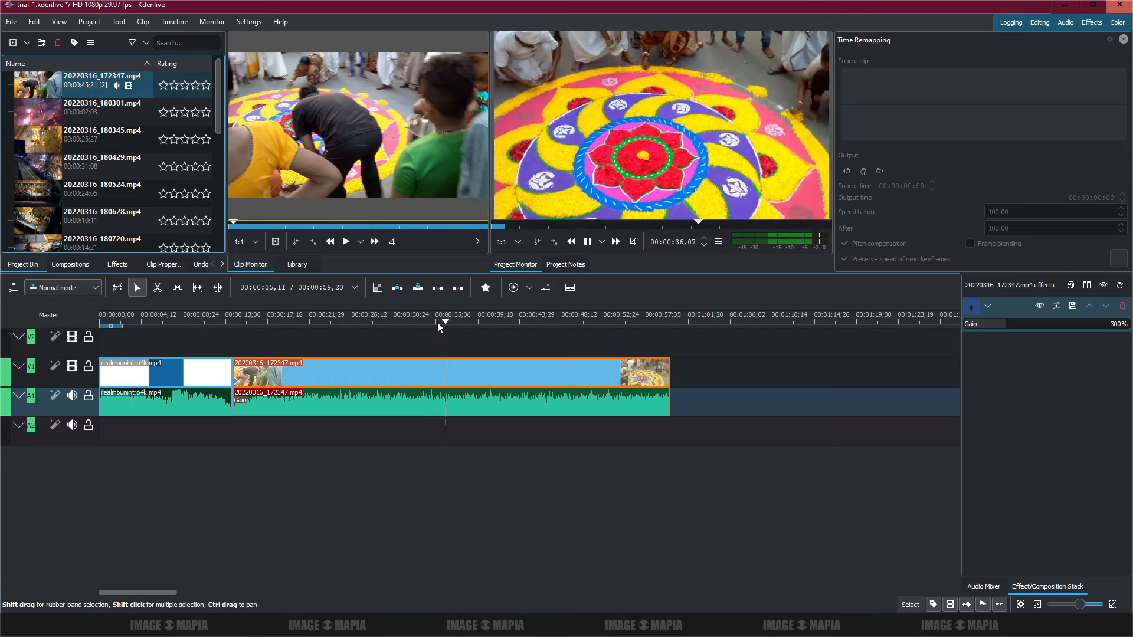
key("space")
- Import water mark video.png and new water mark.png from the file manager into the project bin
left_click(648, 617)
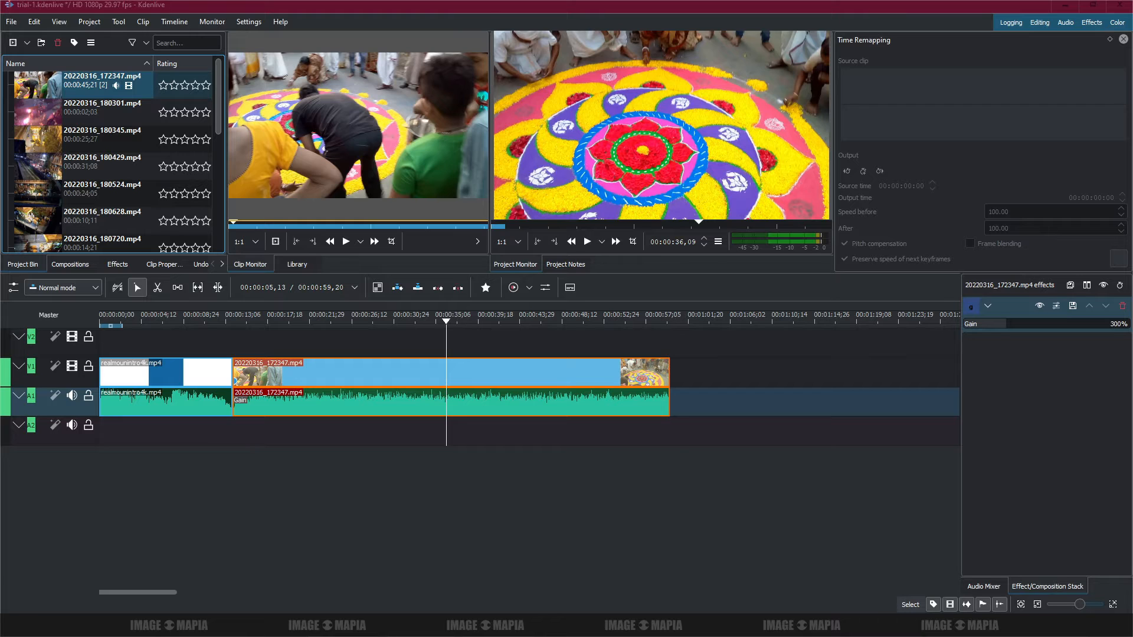
left_click_drag(155, 128, 149, 130)
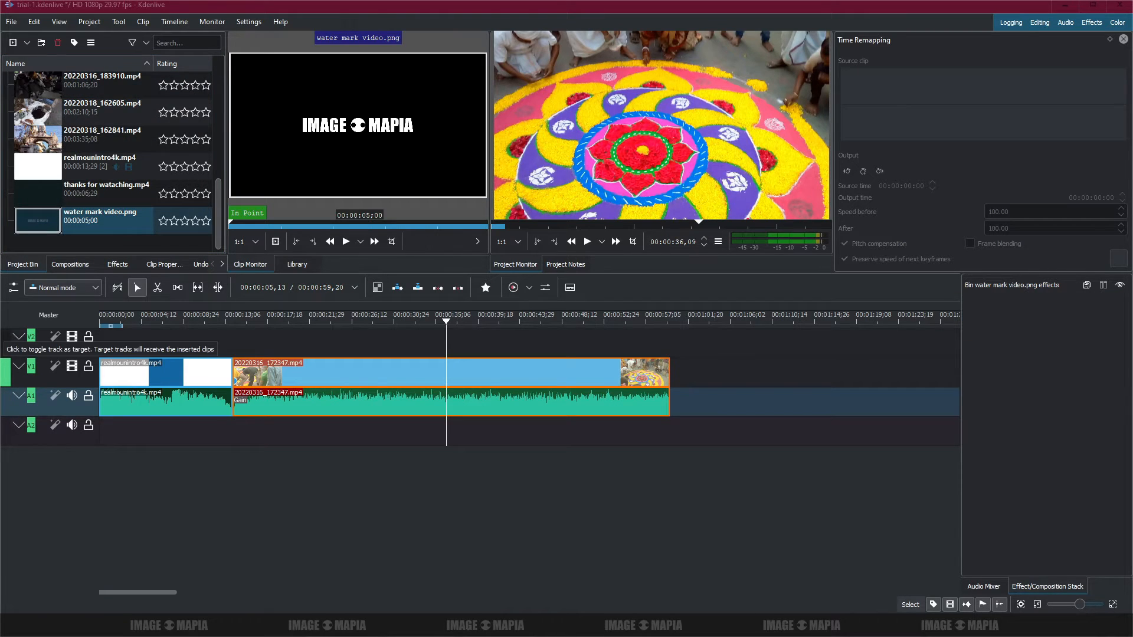
left_click_drag(3, 144, 108, 165)
- Delete water mark video.png from the project bin
scroll(99, 186, "down", 1)
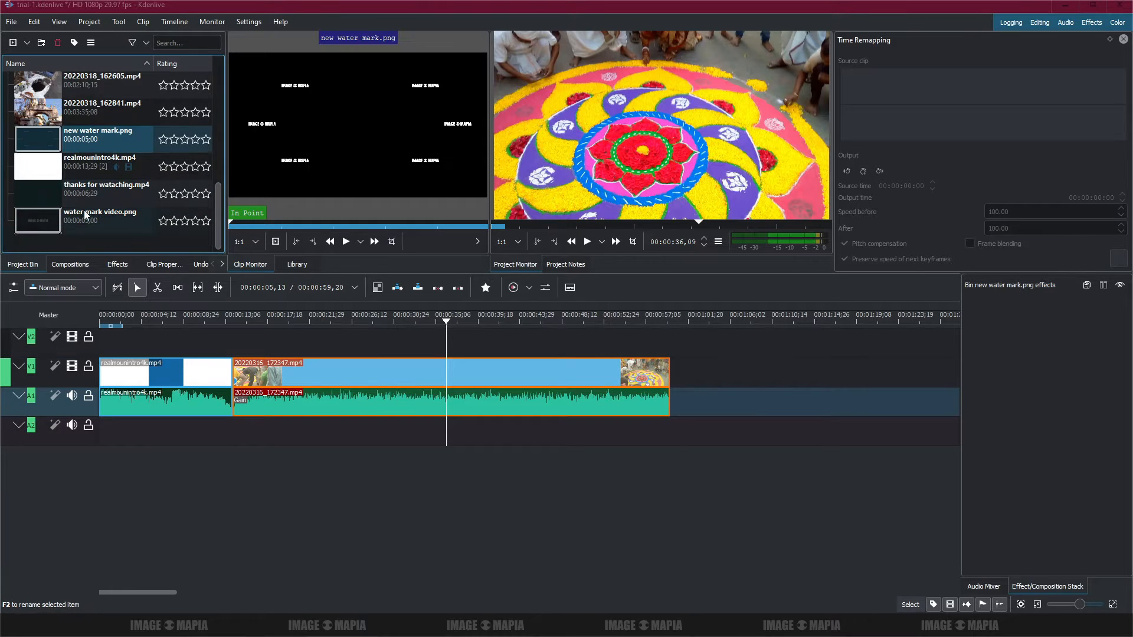
left_click(79, 225)
key("Delete")
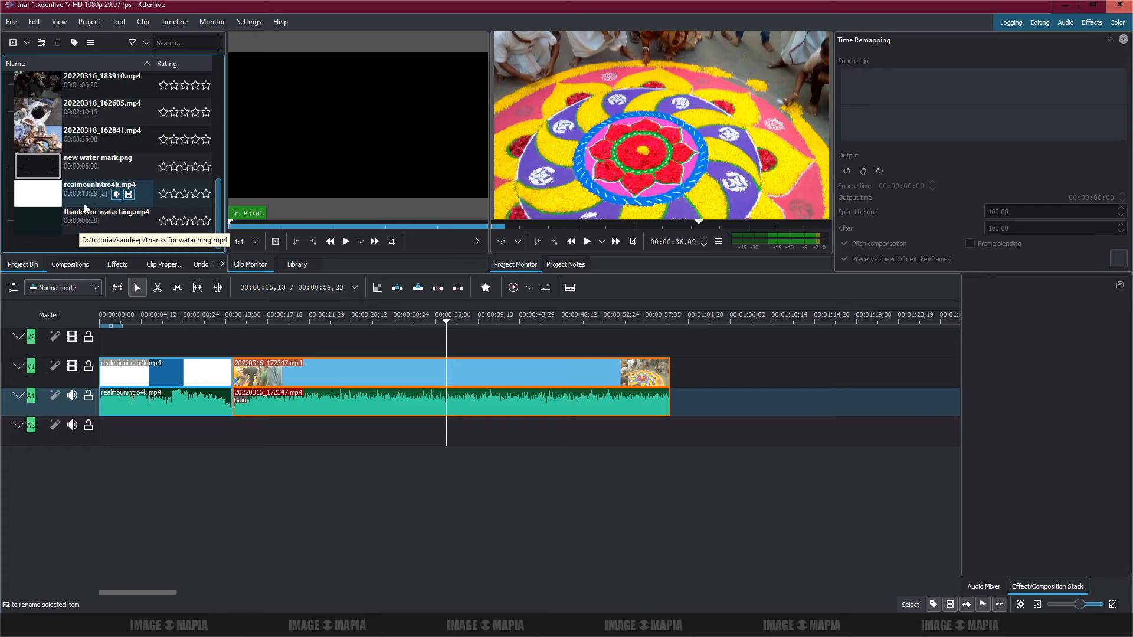
- Place new water mark.png on track V2, aligned with the start of the 20220316_172347.mp4 clip
left_click(85, 160)
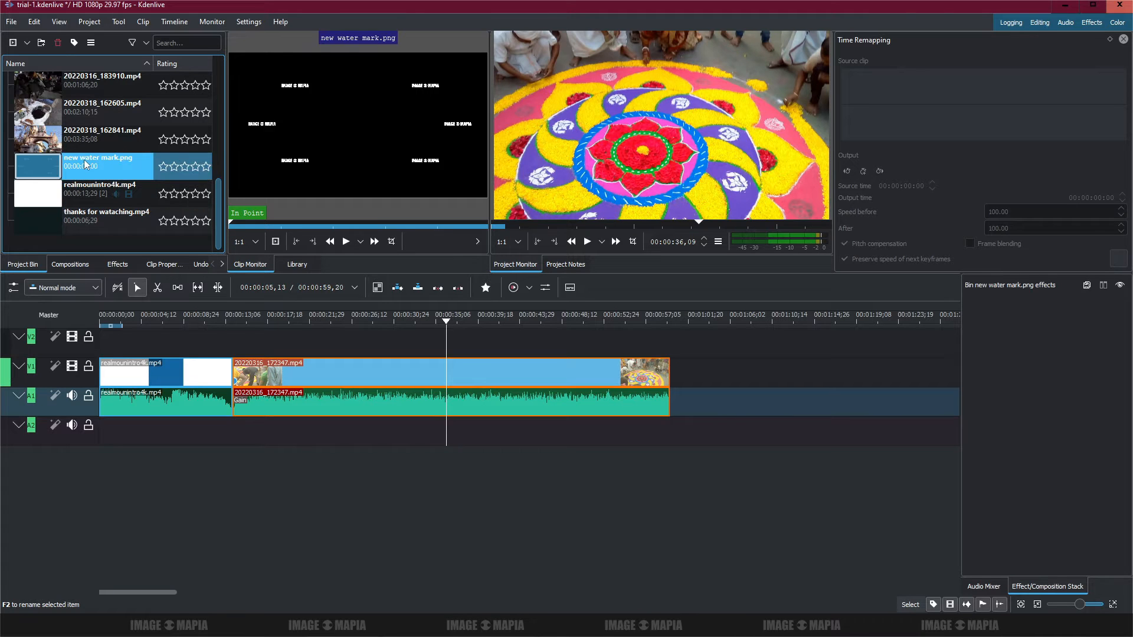
left_click_drag(84, 160, 236, 341)
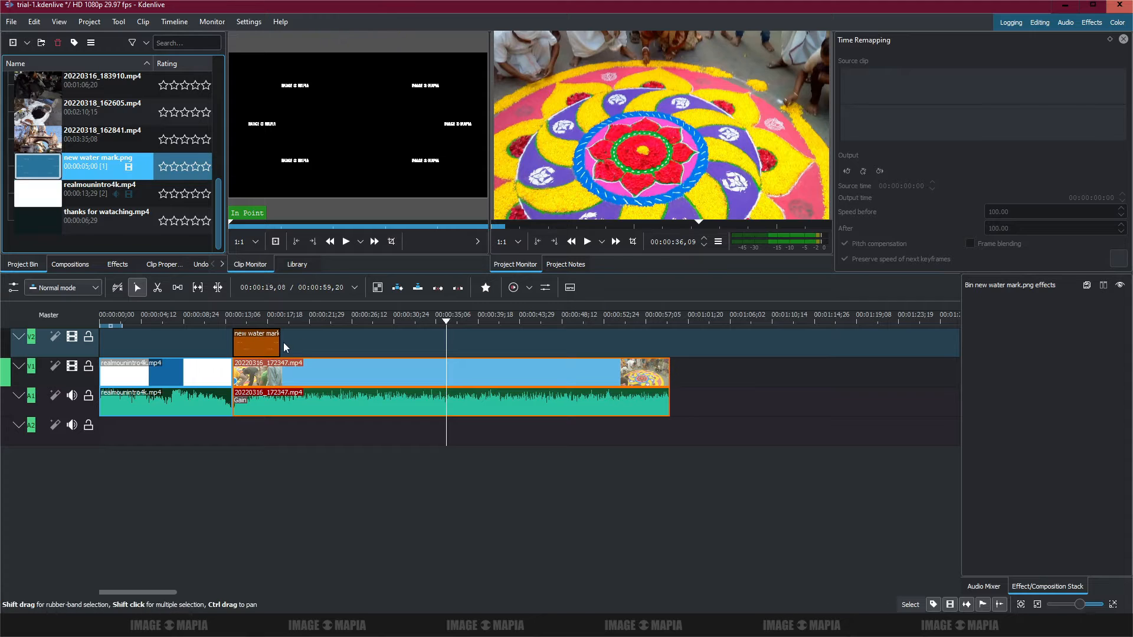
- Append "add image clip> expand>" to the workflow line in the Notepad notes and return to Kdenlive
key("alt+Tab")
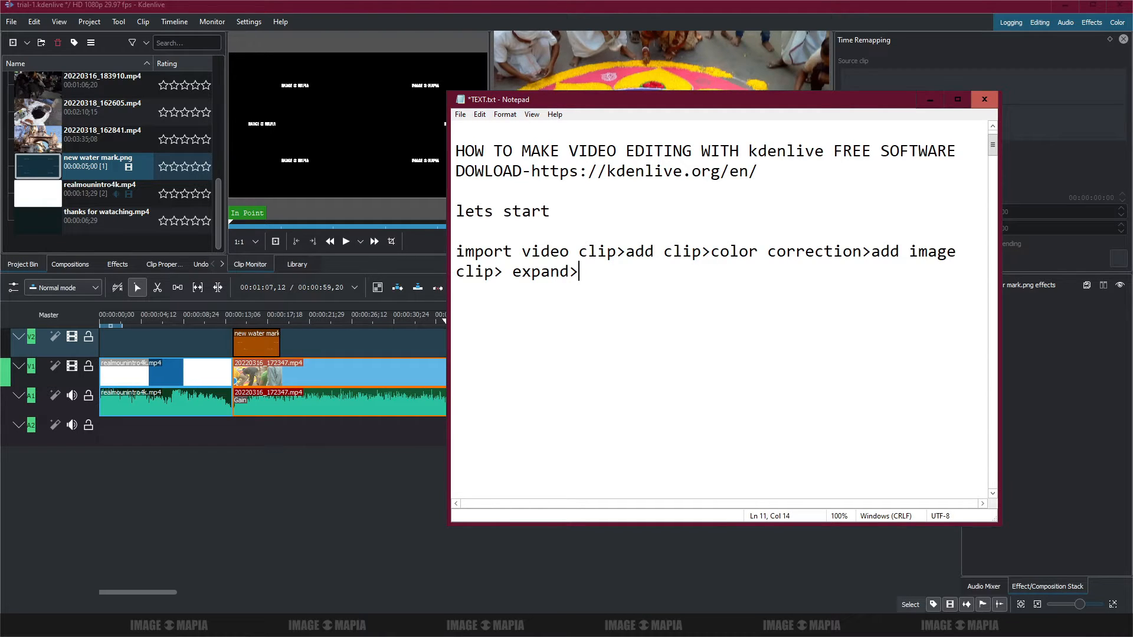
left_click(929, 100)
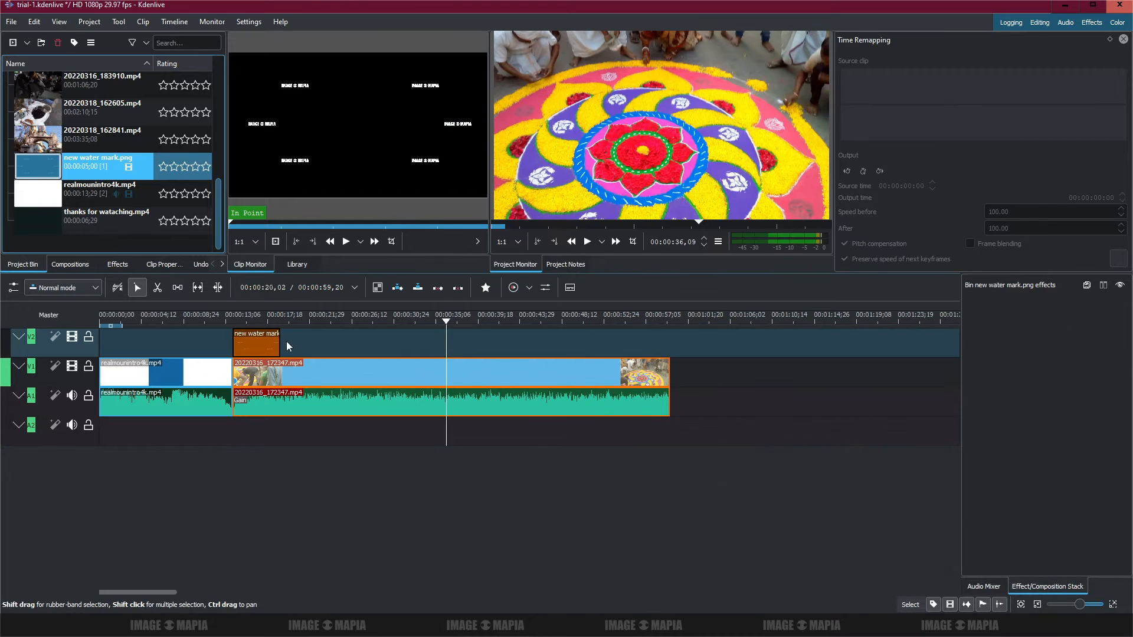
- Preview the watermark over the footage and extend new water mark.png on V2 to the end of the 20220316_172347.mp4 clip
left_click(263, 321)
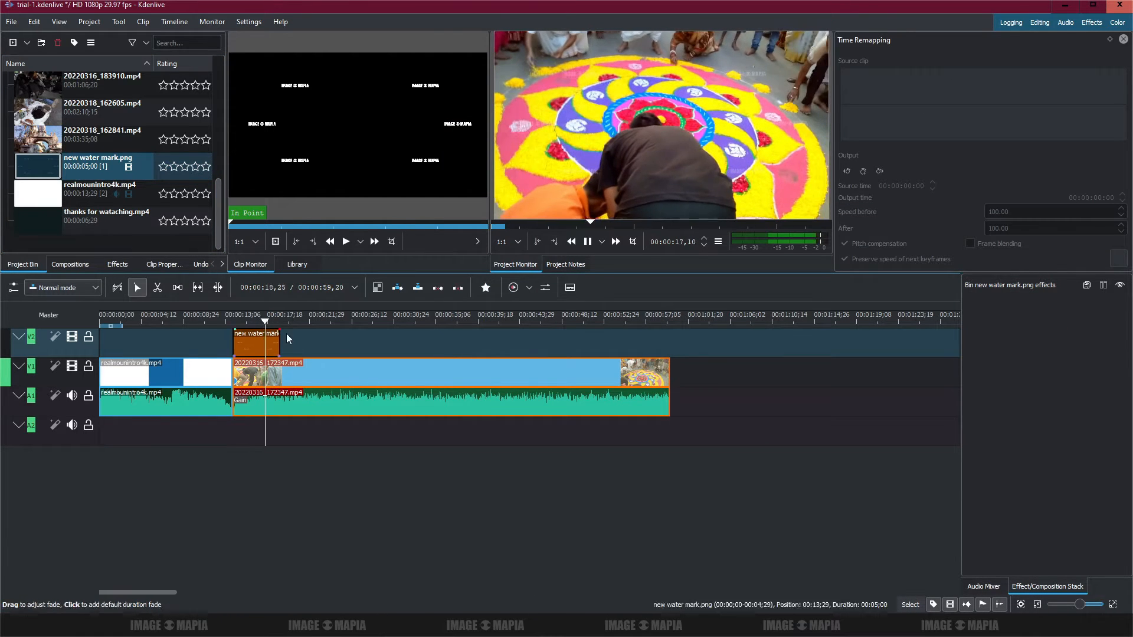
key("space")
left_click_drag(281, 342, 675, 344)
- Play back the newly watermarked part of the footage and save the project
left_click(528, 314)
key("space")
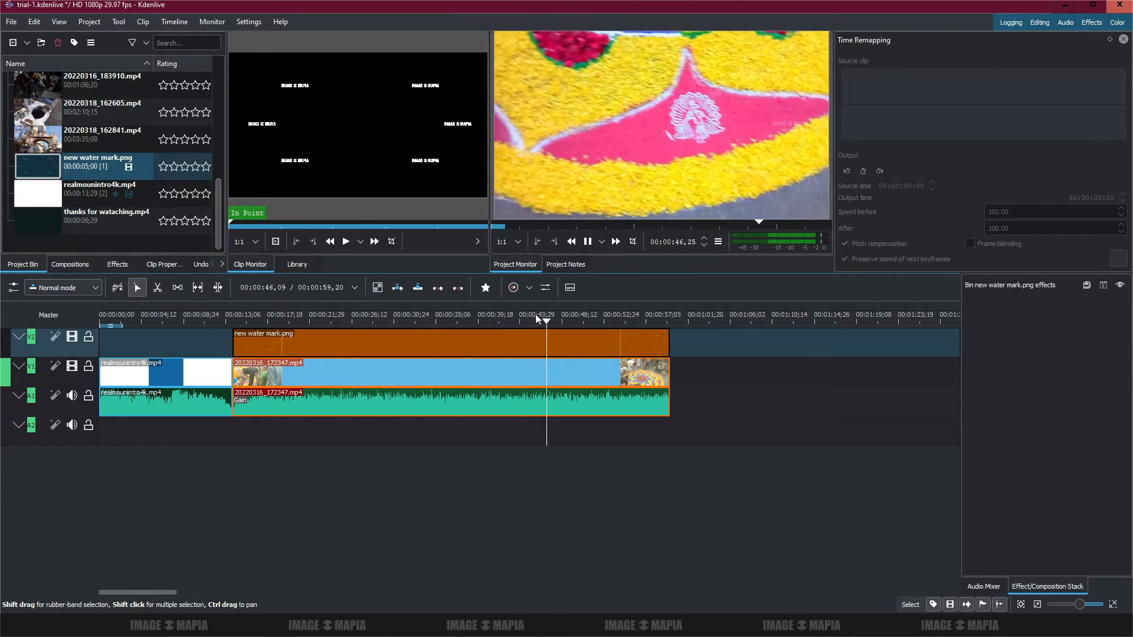
key("space")
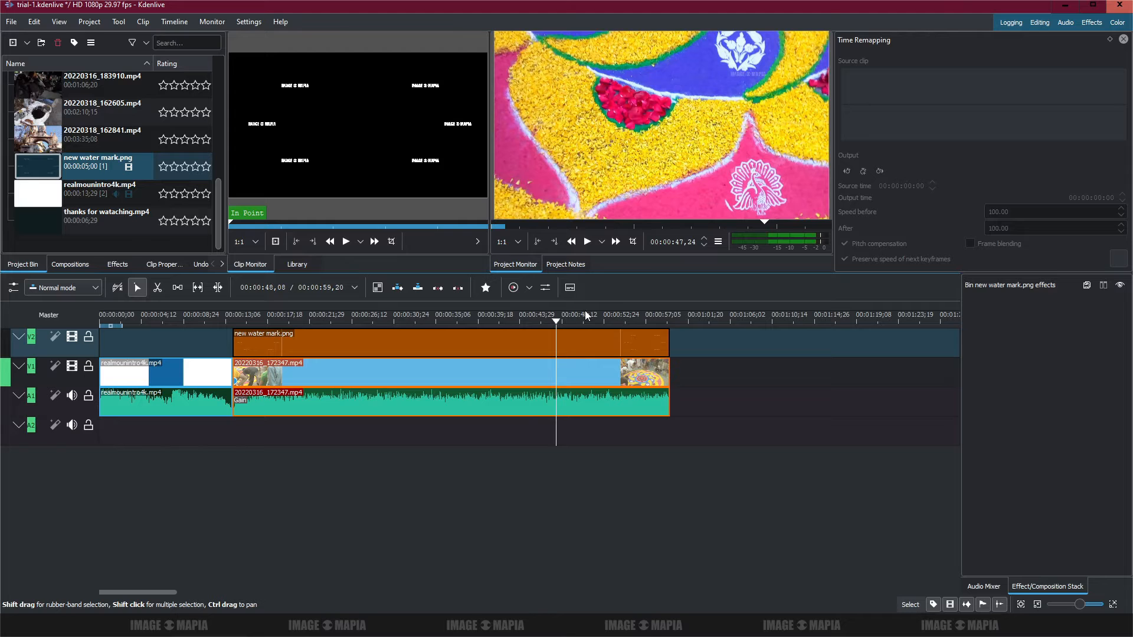
key("ctrl+s")
- Preview the first bin clips and place 20220316_180301.mp4 after the footage on tracks V1 and A1, at about 01:01;05
scroll(144, 137, "up", 5)
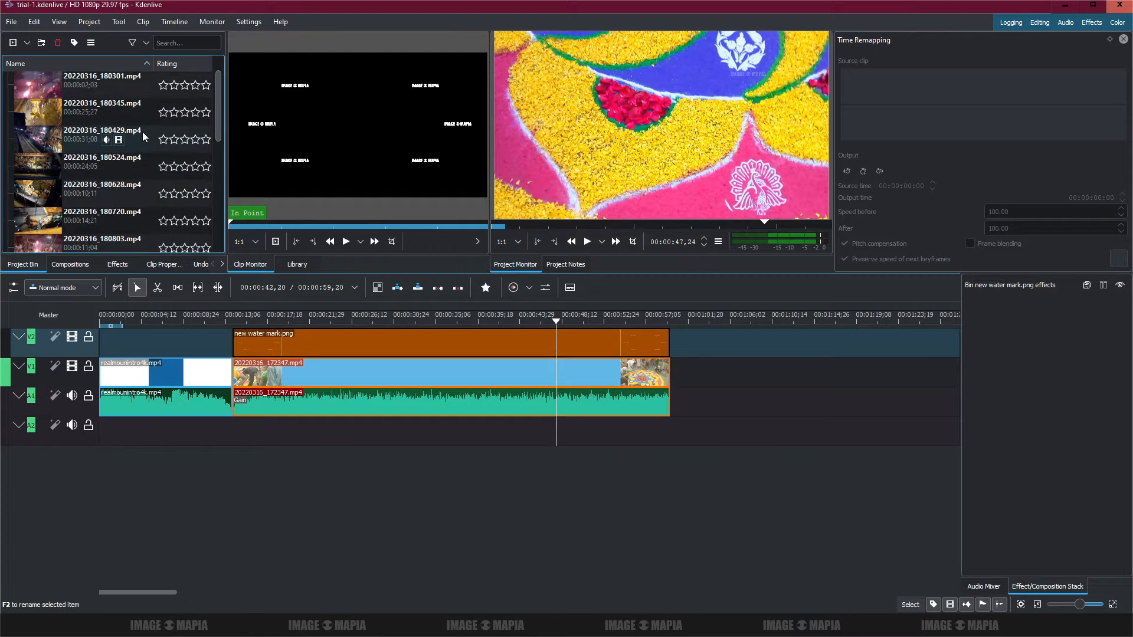
scroll(144, 137, "up", 1)
left_click(90, 96)
key("space")
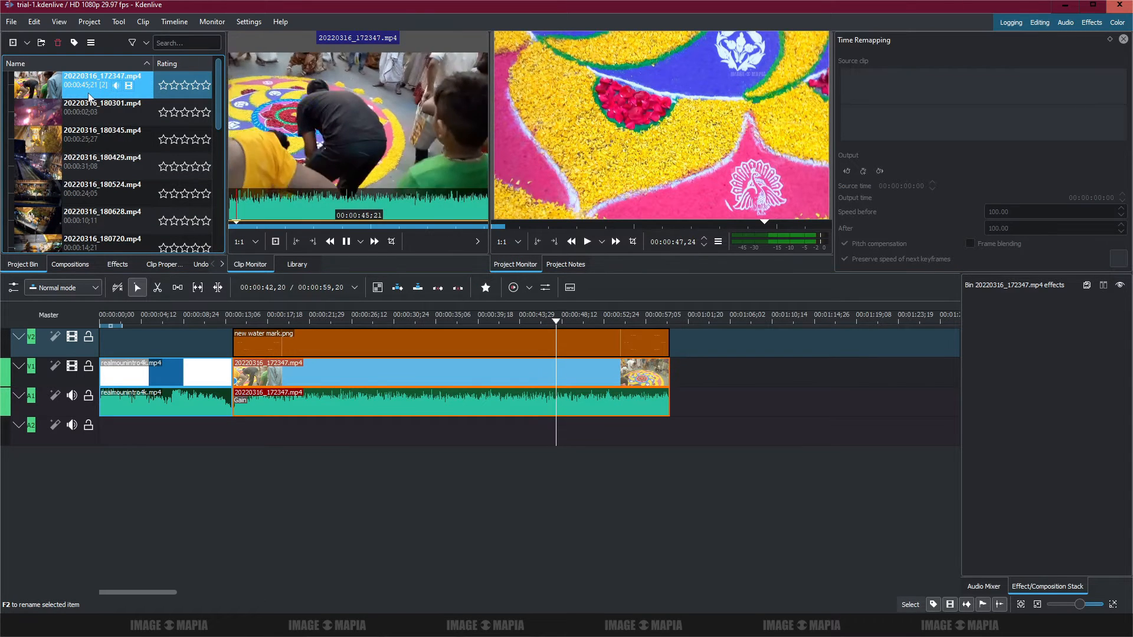
left_click(83, 117)
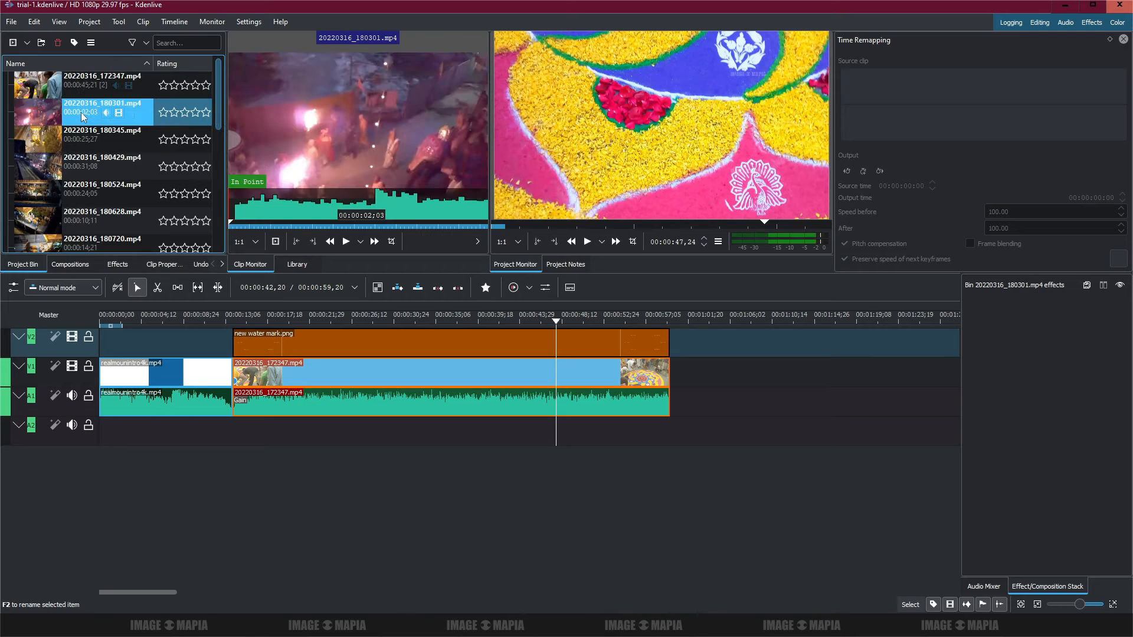
left_click_drag(83, 117, 697, 381)
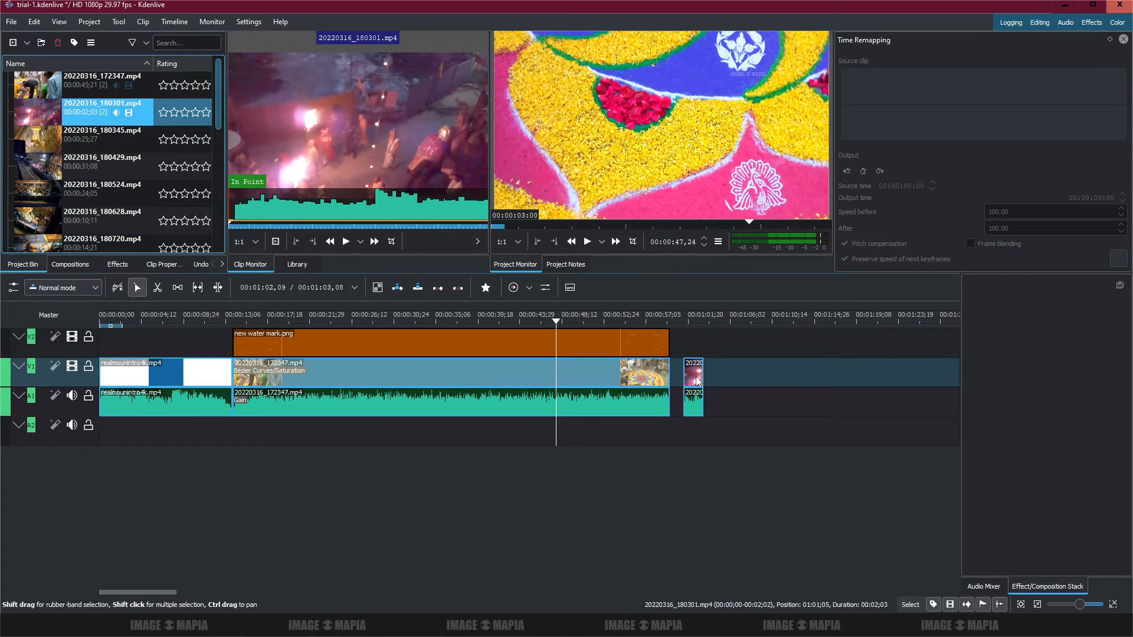
- Delete 20220316_180301.mp4 from the timeline and place 20220316_180345.mp4 directly after the 20220316_172347.mp4 footage on V1 and A1
key("Delete")
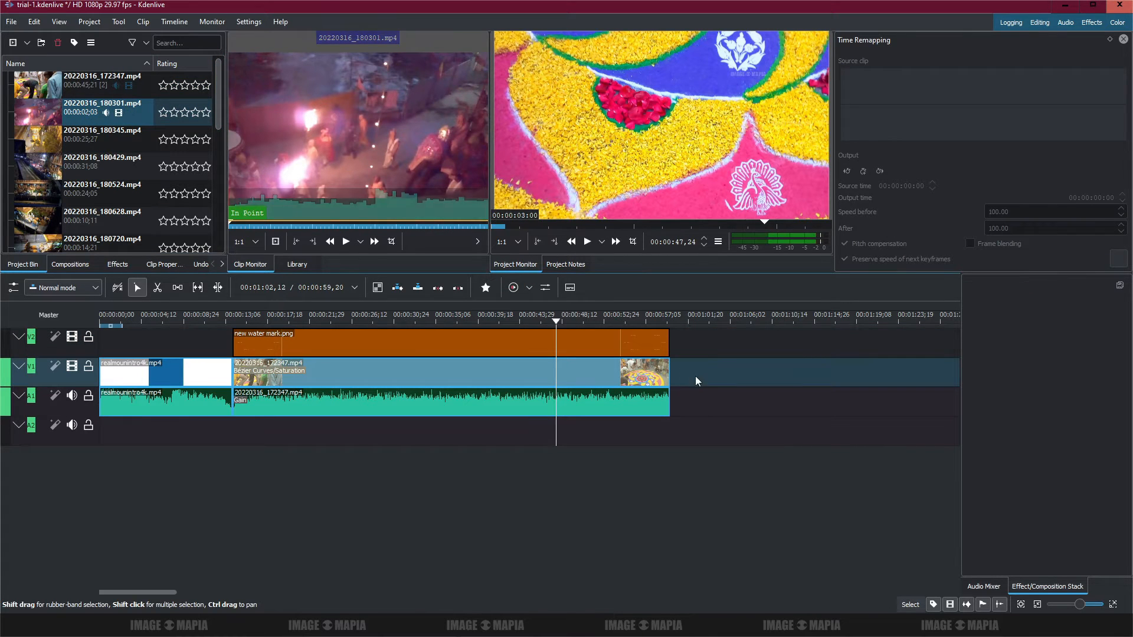
left_click(70, 138)
left_click_drag(70, 138, 673, 382)
left_click(711, 334)
- Copy the Bézier Curves, Saturation and Gain effects from 20220316_172347.mp4 to 20220316_180345.mp4 and play back the result
left_click(647, 364)
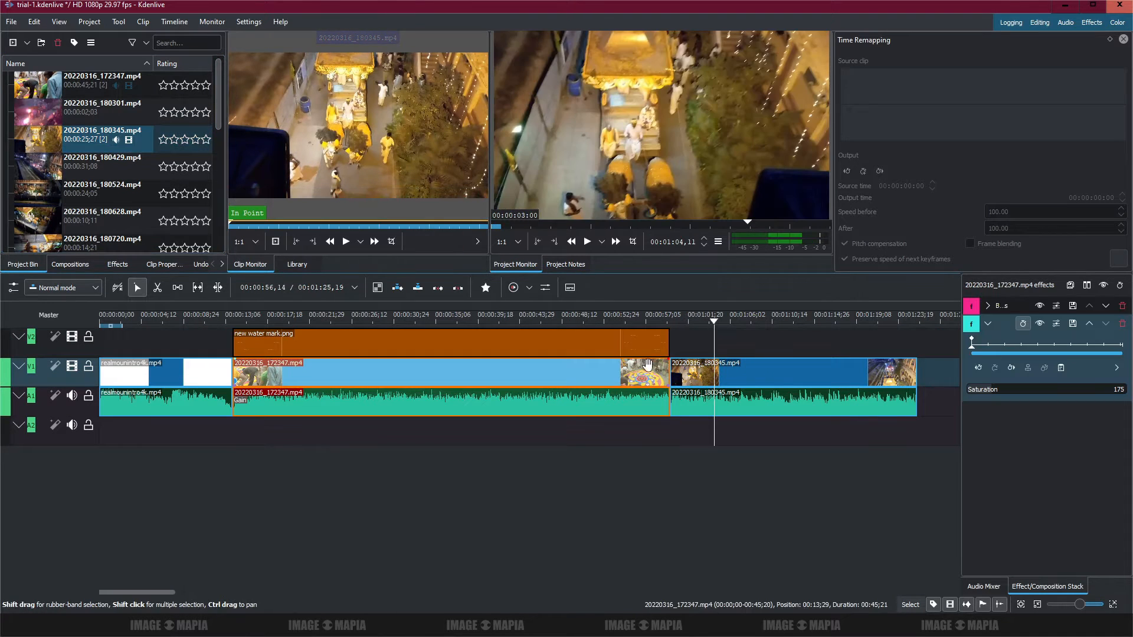
left_click(987, 325)
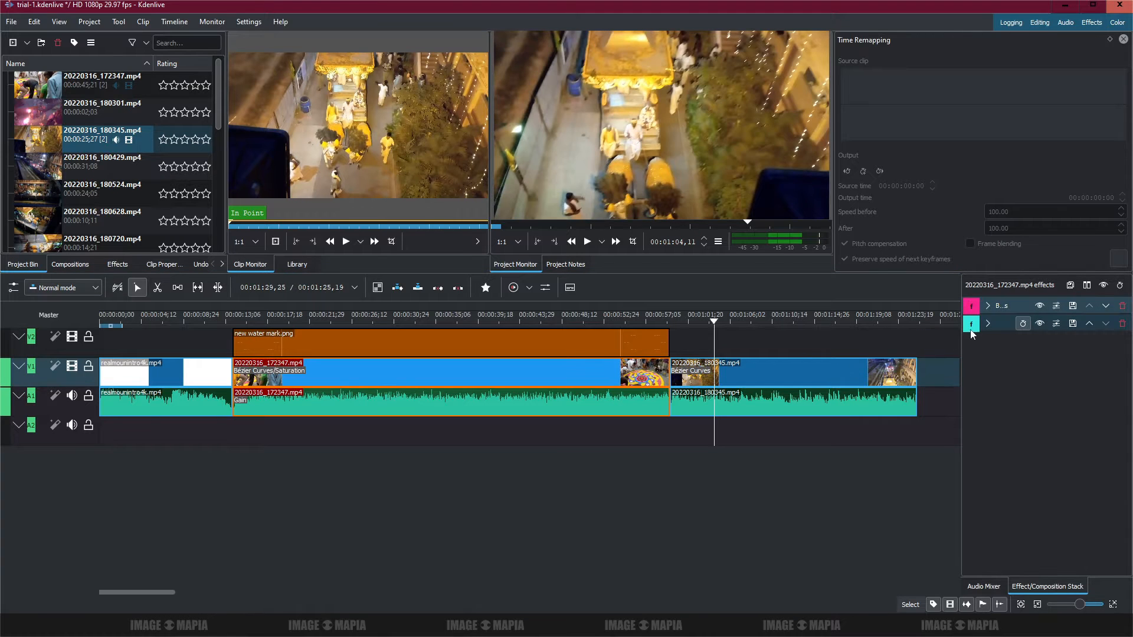
left_click_drag(971, 327, 814, 370)
left_click(629, 394)
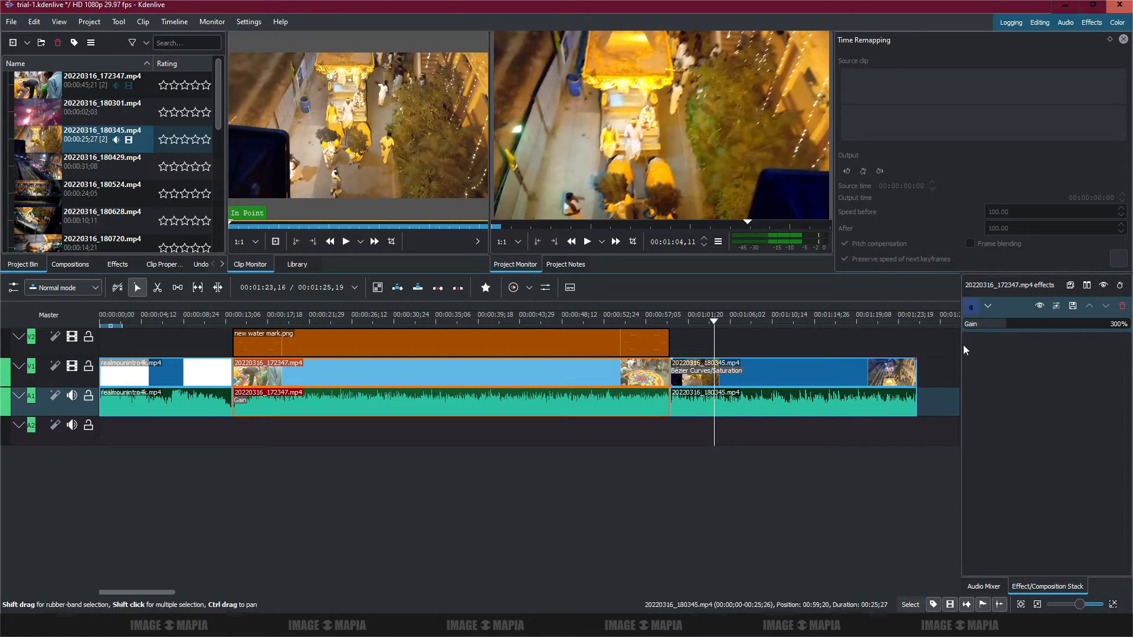
left_click_drag(971, 307, 797, 399)
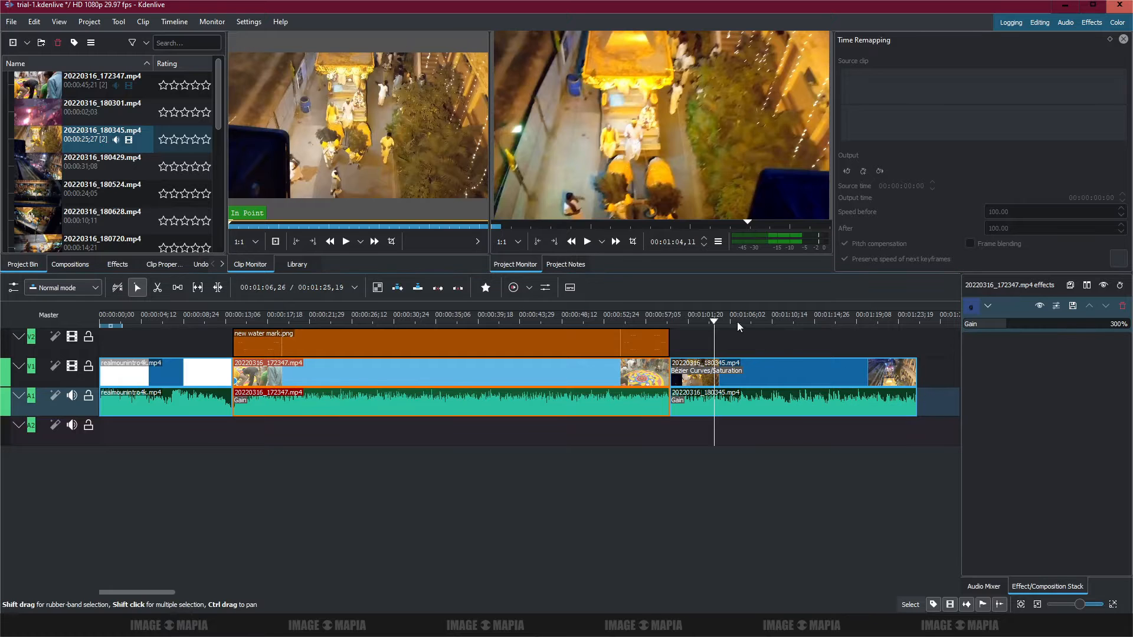
left_click(758, 323)
key("space")
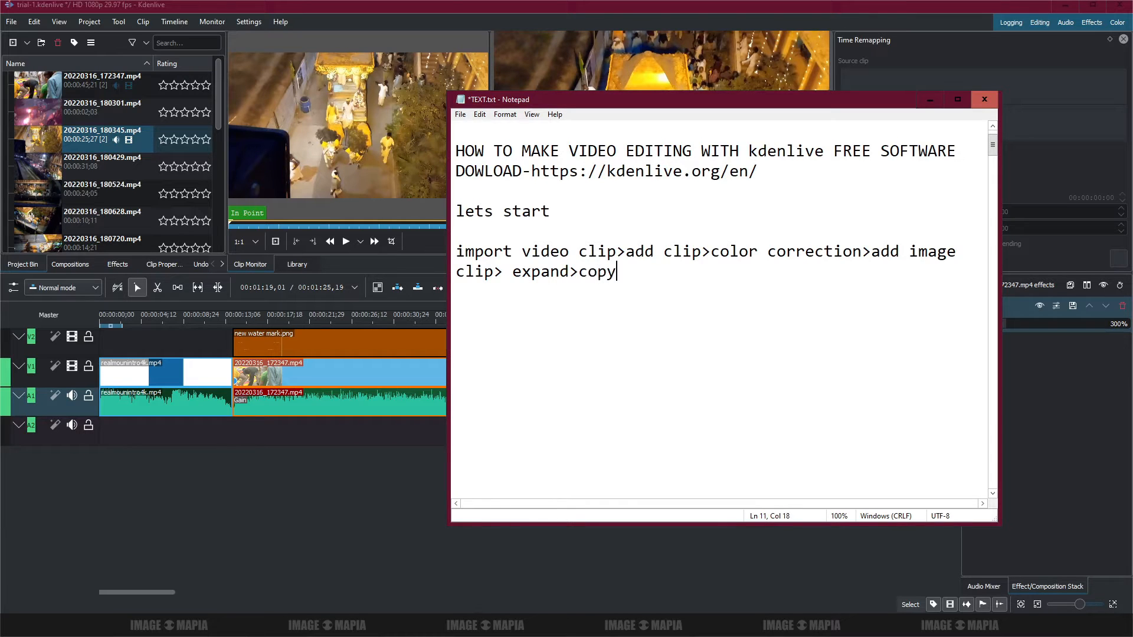
- Append "copy the same effect>" to the workflow line in the Notepad notes and return to Kdenlive
type("the same ")
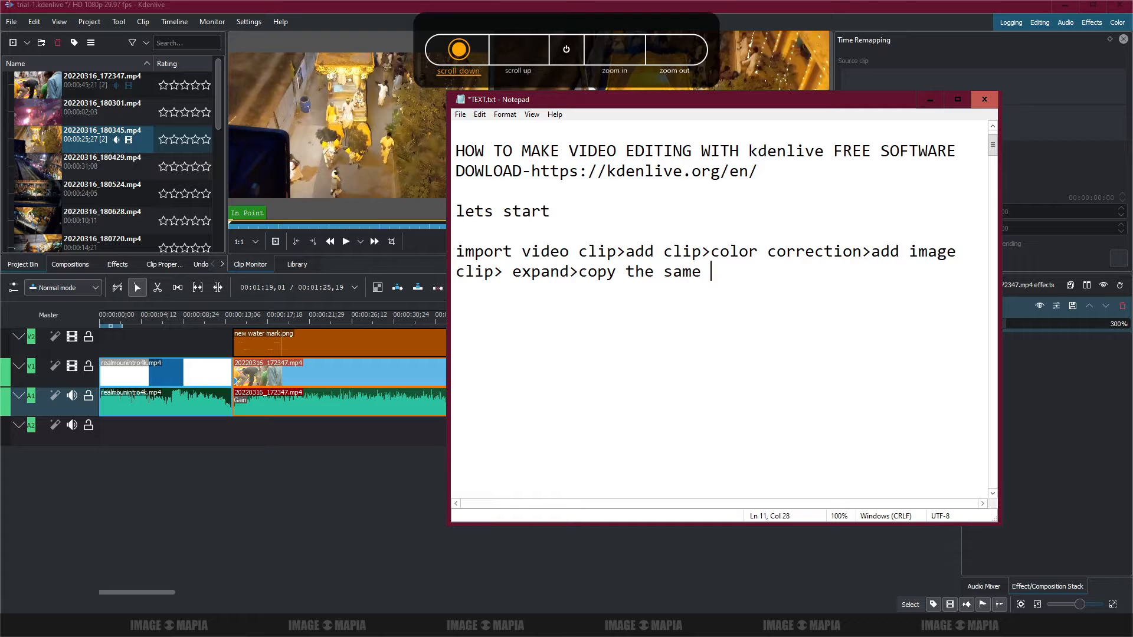
type("effet")
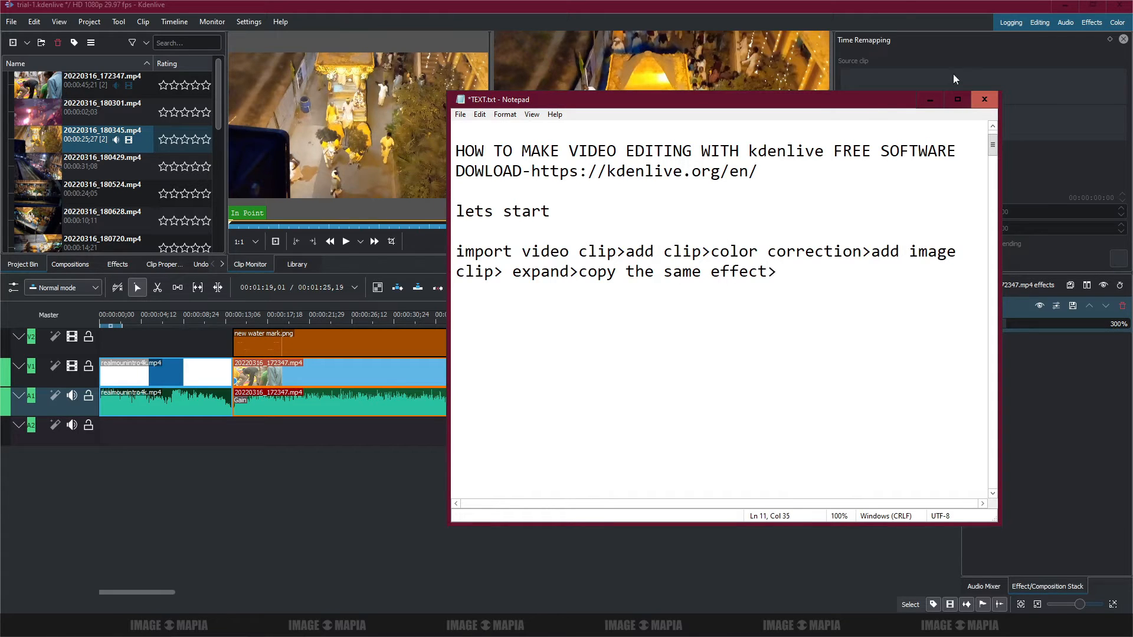
left_click(931, 101)
- Preview the corrected 20220316_180345.mp4, place 20220316_180429.mp4 directly after it on V1 and A1, and play the added clip
left_click(743, 321)
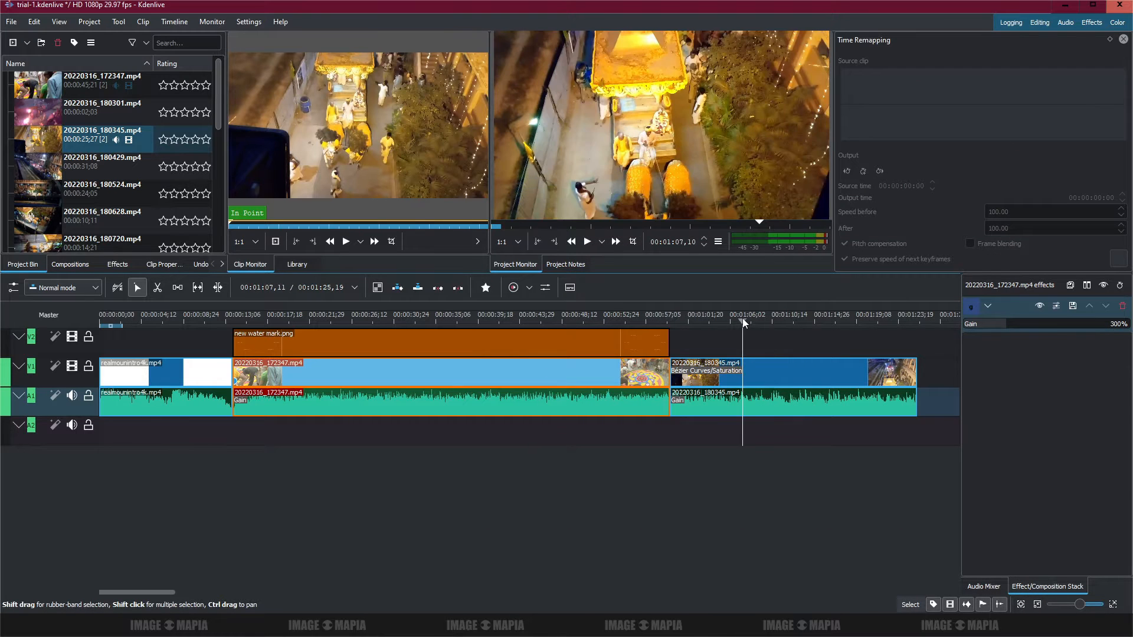
key("space")
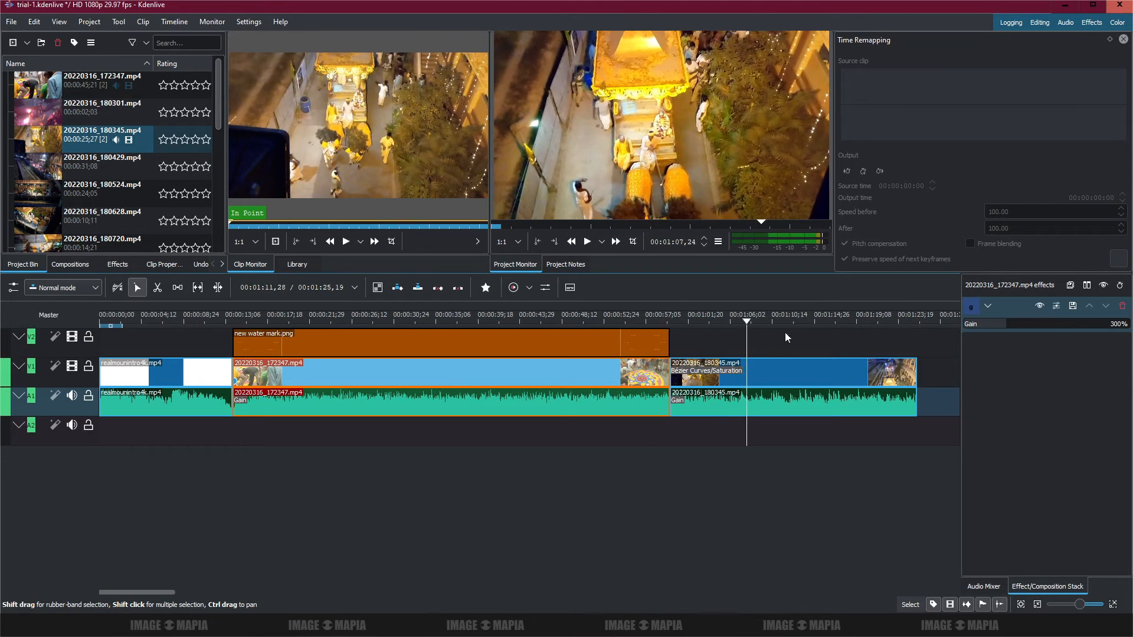
scroll(785, 332, "down", 5)
left_click_drag(75, 167, 582, 372)
left_click(614, 321)
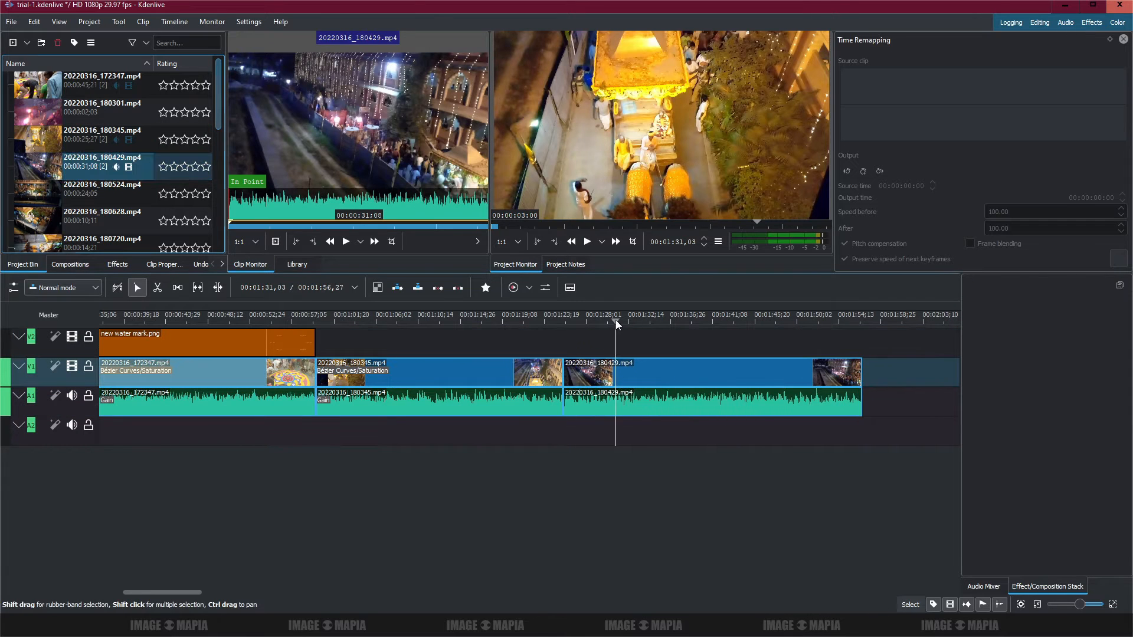
key("space")
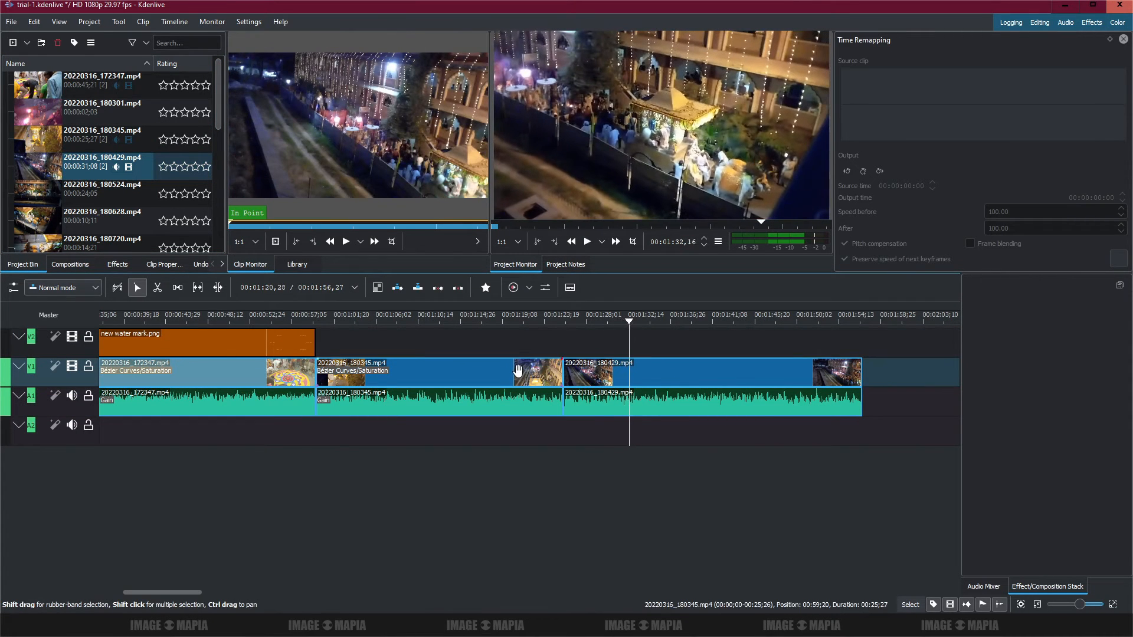
- Copy the Bézier Curves, Saturation and Gain effects from 20220316_180345.mp4 to 20220316_180429.mp4
left_click(520, 370)
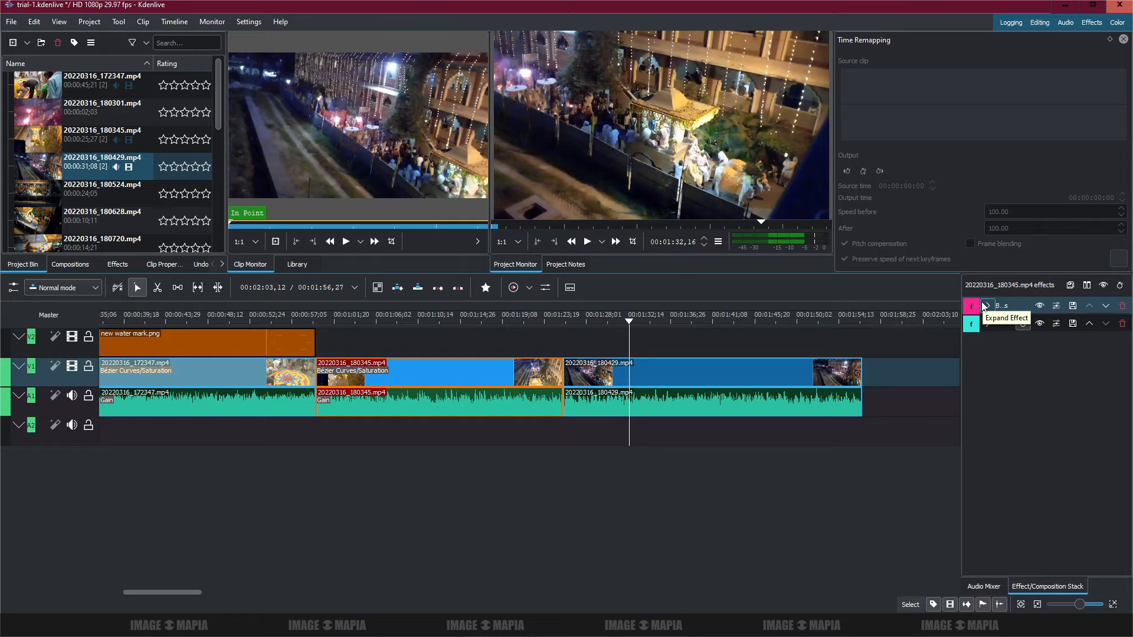
left_click(426, 321)
left_click(463, 411)
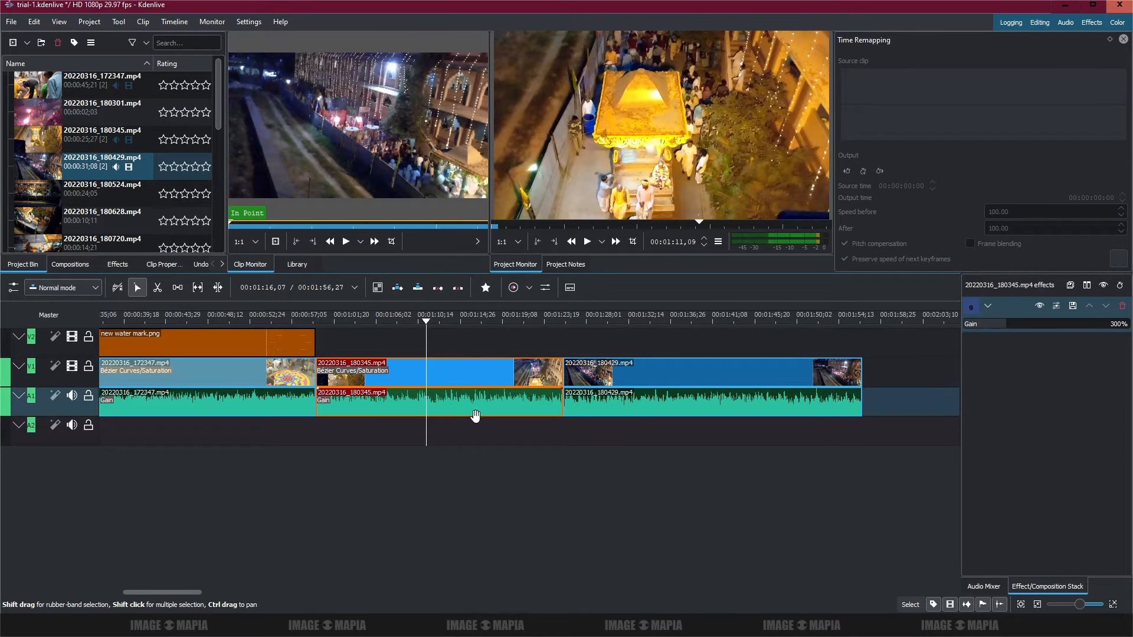
left_click(658, 320)
left_click(546, 370)
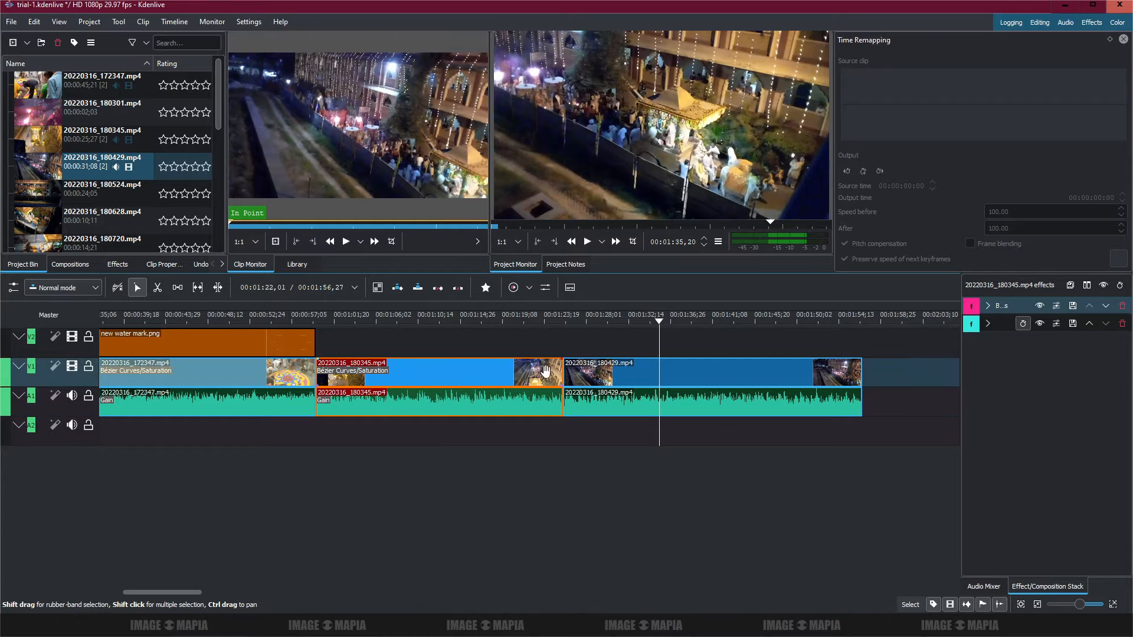
left_click_drag(973, 311, 739, 367)
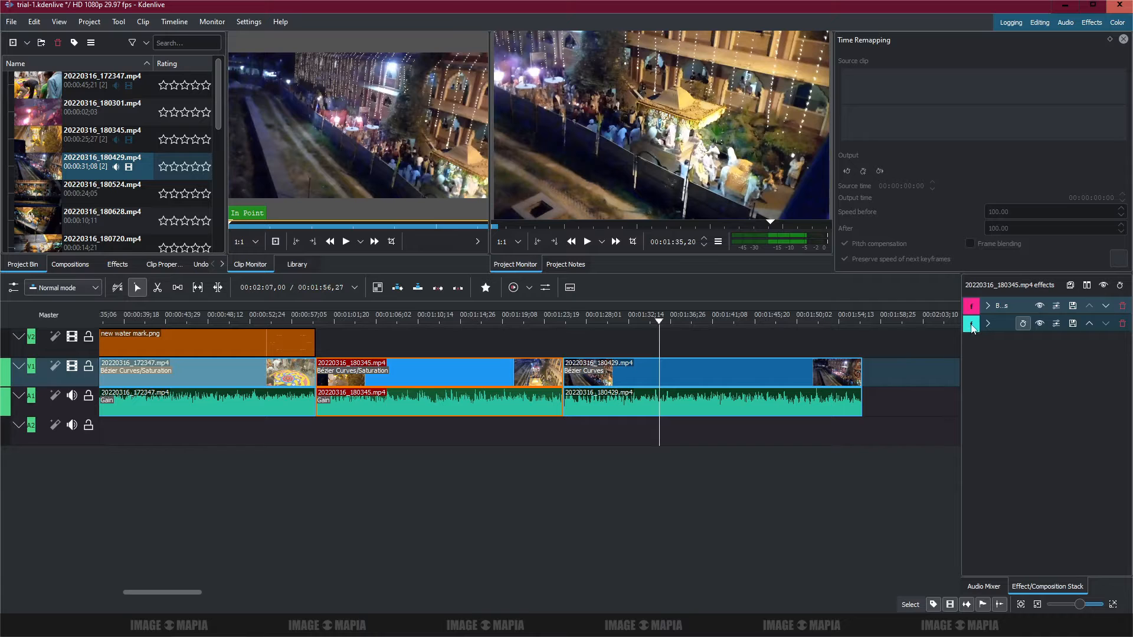
left_click_drag(973, 329, 774, 372)
left_click(502, 403)
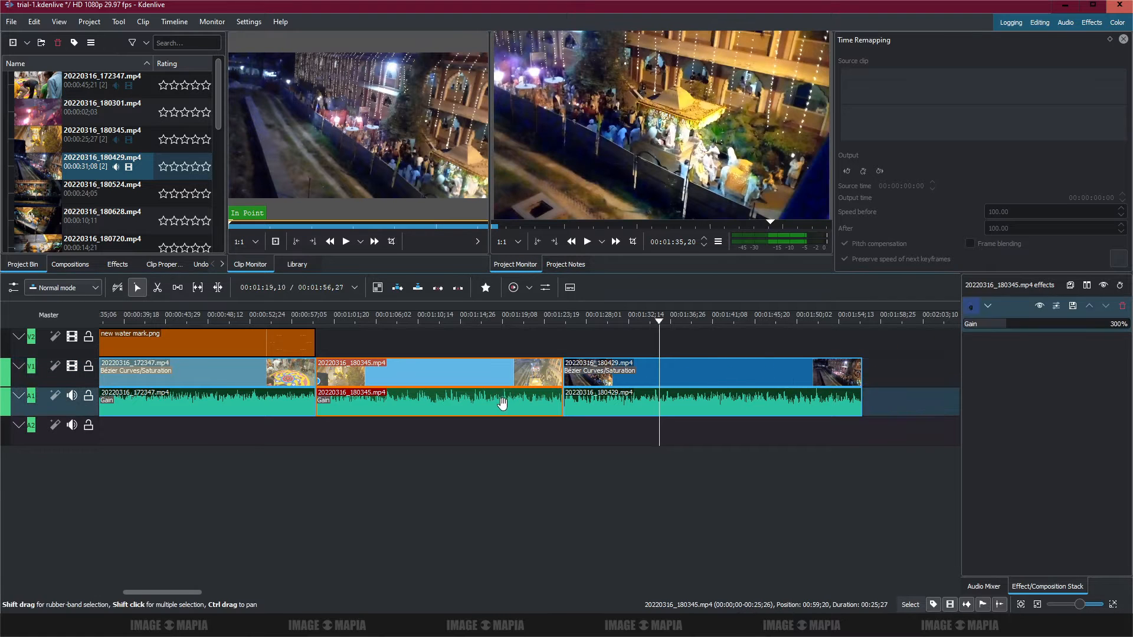
left_click_drag(972, 311, 756, 401)
- Play back the corrected 20220316_180429.mp4 and extend new water mark.png on V2 to the end of that clip
left_click(729, 323)
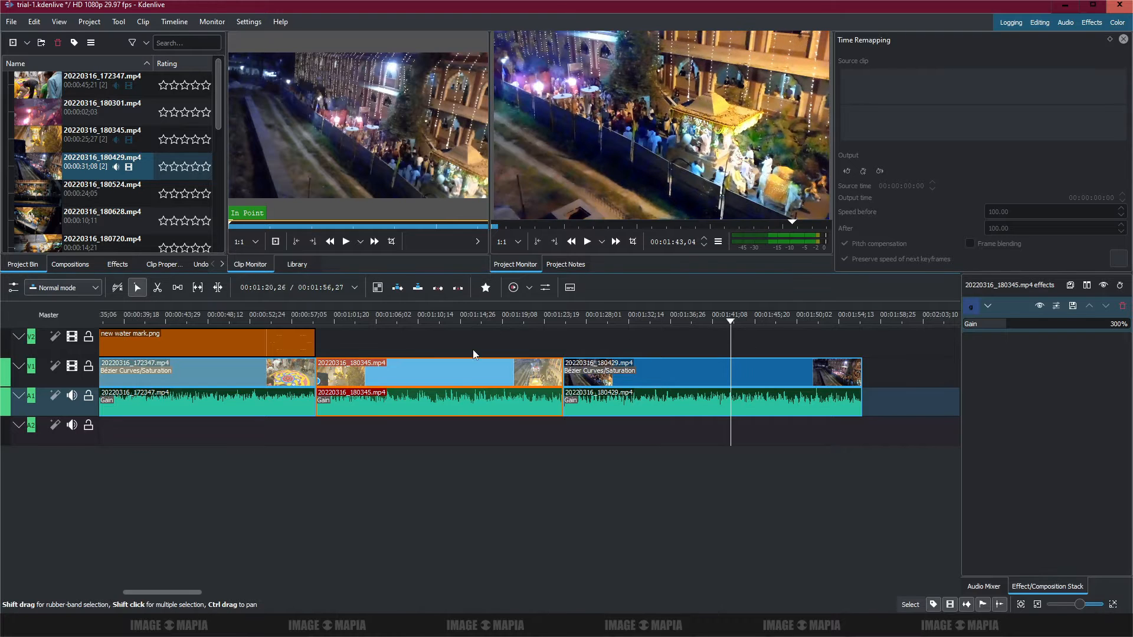
key("space")
key("space")
left_click_drag(314, 340, 839, 339)
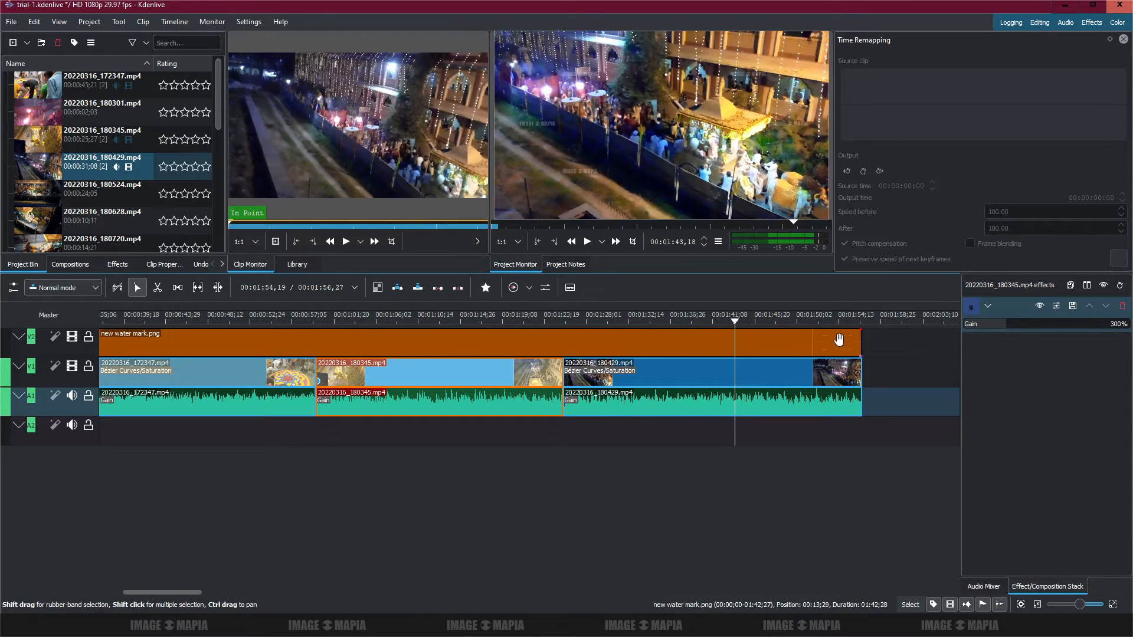
- Place 20220316_180524.mp4 directly after 20220316_180429.mp4 on V1 and A1 and show one of its frames at 02:03,13
left_click(873, 320)
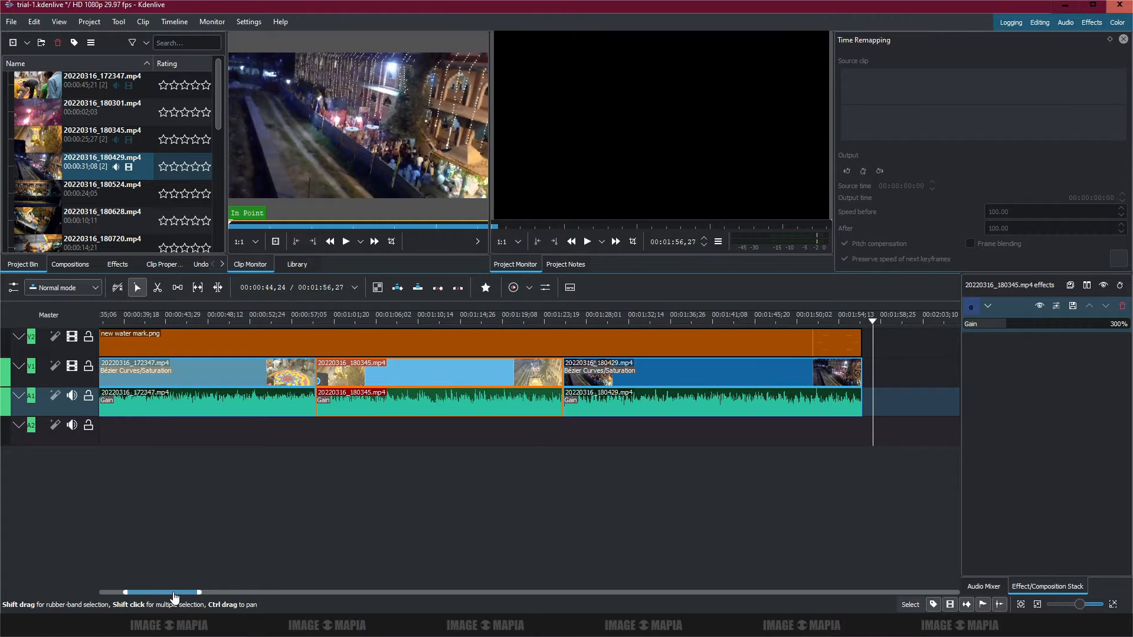
left_click(175, 586)
left_click_drag(175, 593, 225, 579)
left_click(201, 319)
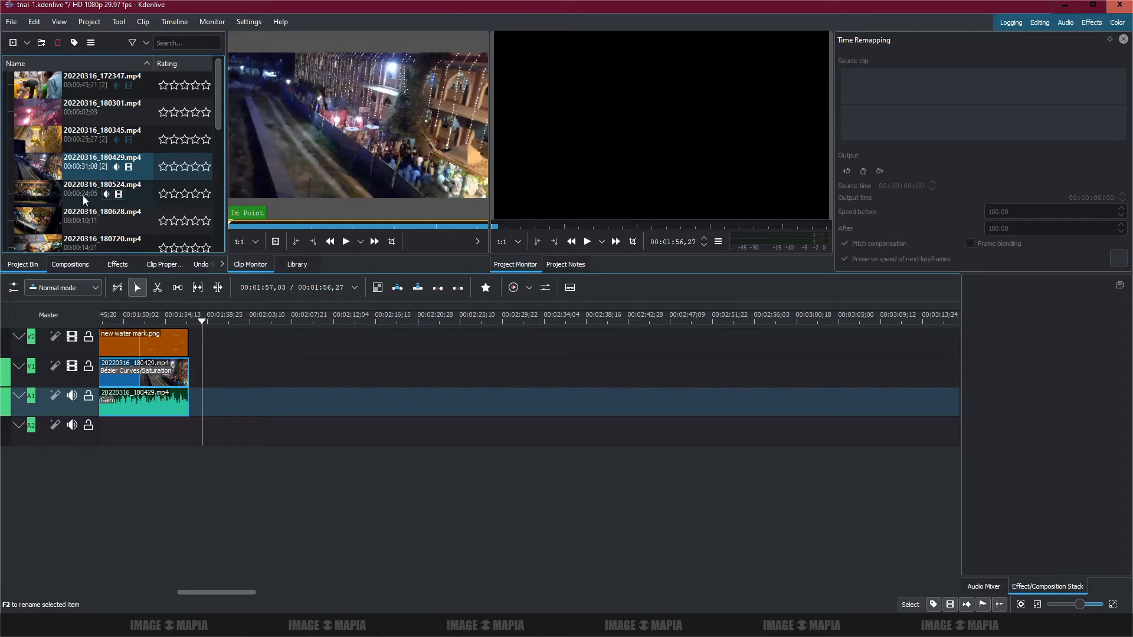
left_click_drag(94, 190, 195, 371)
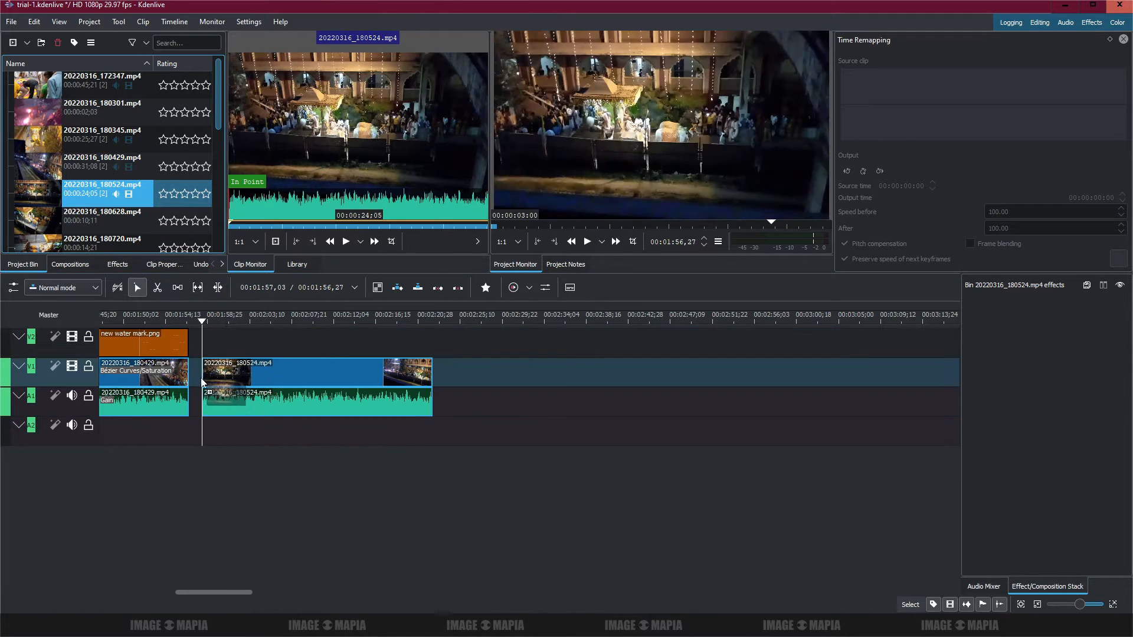
left_click(250, 321)
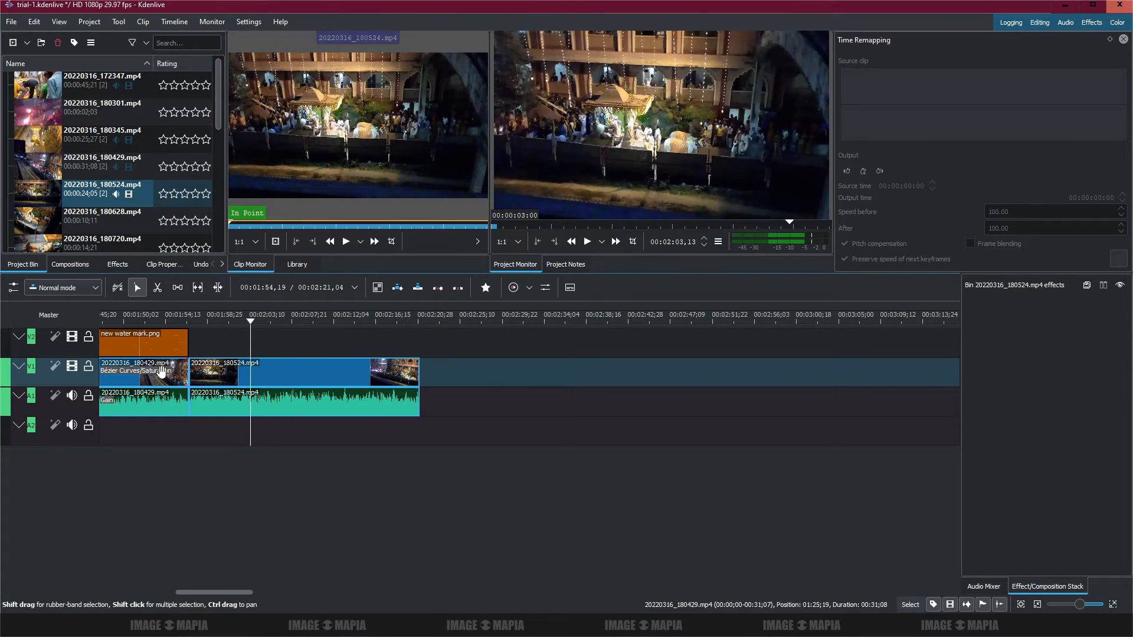
- Copy the Bézier Curves, Saturation and Gain effects from 20220316_180429.mp4 to 20220316_180524.mp4 and check a frame of the corrected clip
left_click(156, 374)
left_click_drag(972, 308, 342, 375)
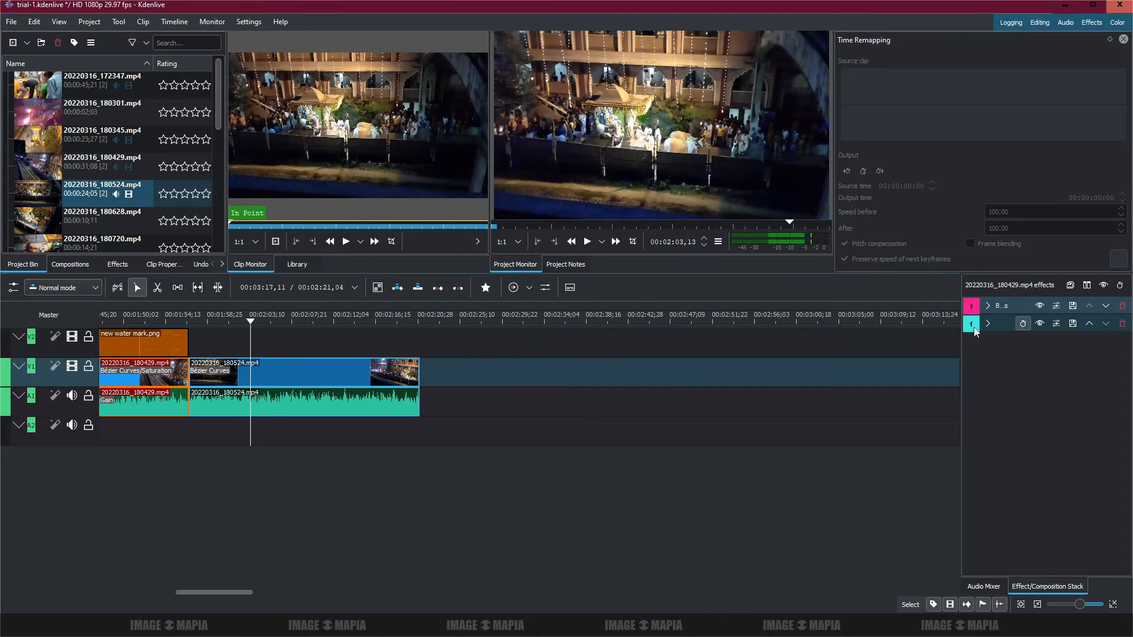
left_click_drag(972, 325, 331, 376)
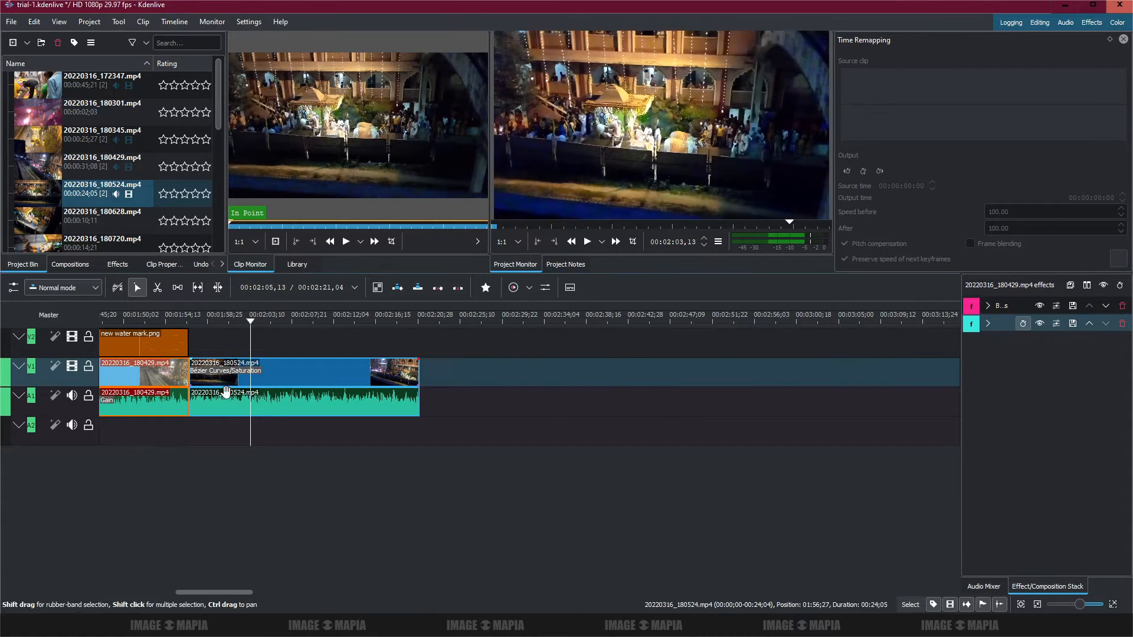
left_click(163, 406)
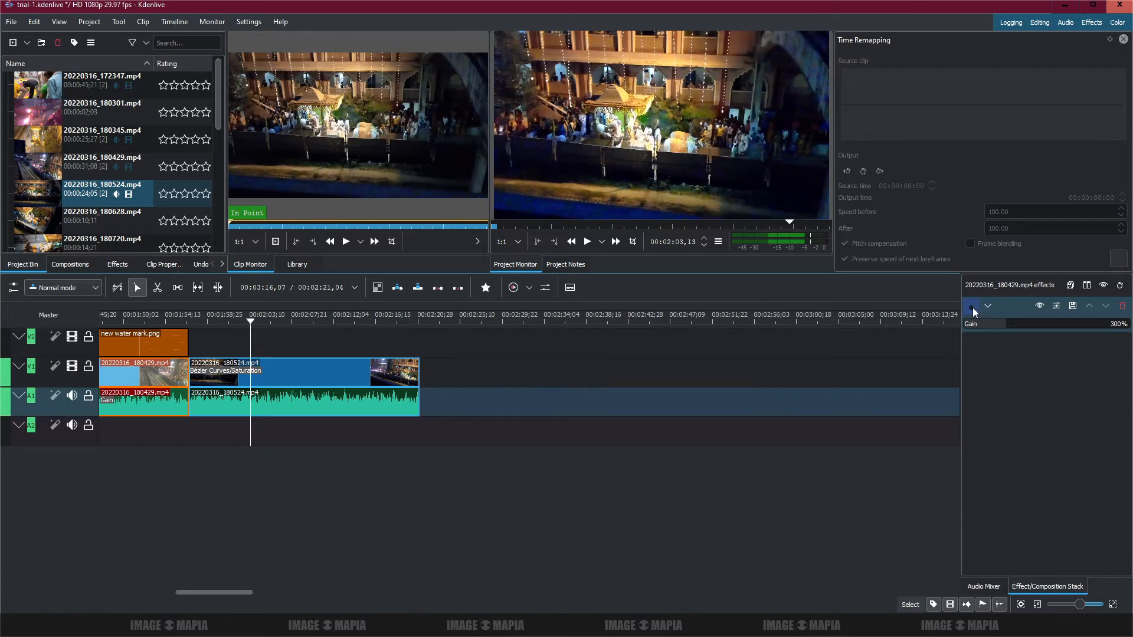
left_click_drag(973, 307, 349, 407)
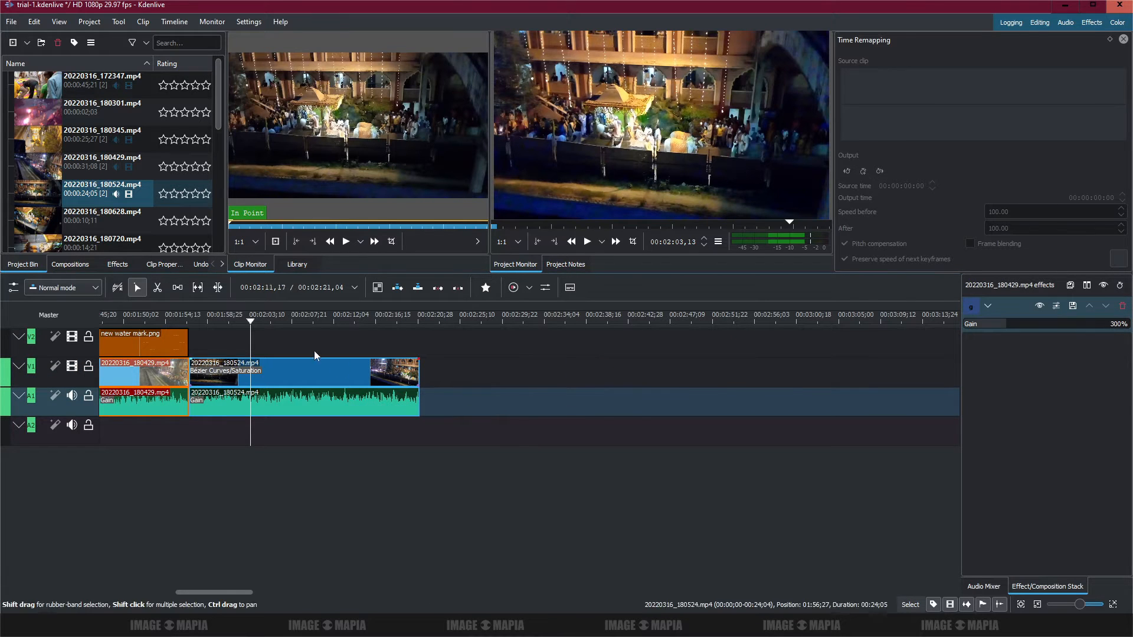
left_click(280, 321)
- Place 20220316_180628.mp4 directly after 20220316_180524.mp4 on V1 and A1 and show one of its frames at 02:26,03
left_click(81, 218)
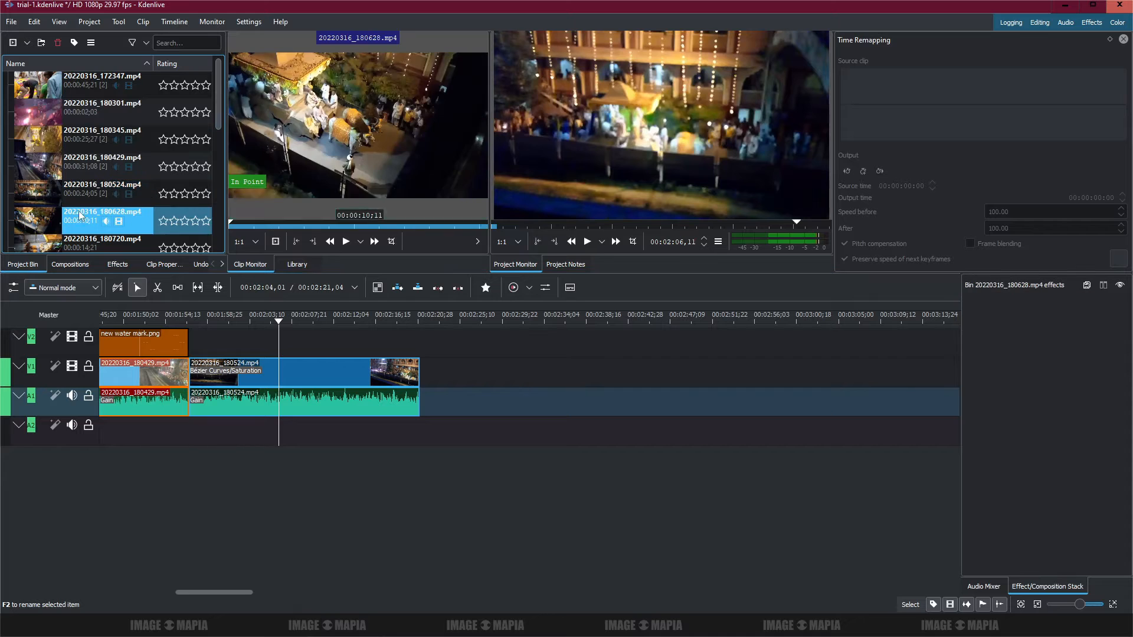
left_click_drag(82, 218, 440, 372)
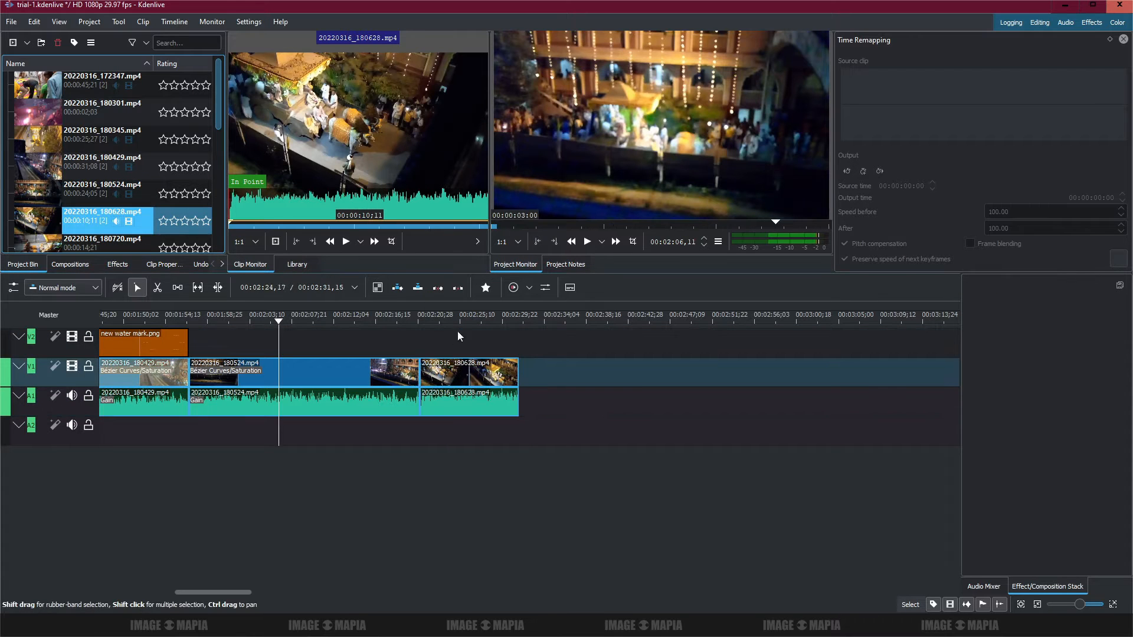
left_click(466, 318)
- Copy the Bézier Curves, Saturation and Gain effects from 20220316_180524.mp4 to 20220316_180628.mp4 and play back the result
left_click(367, 364)
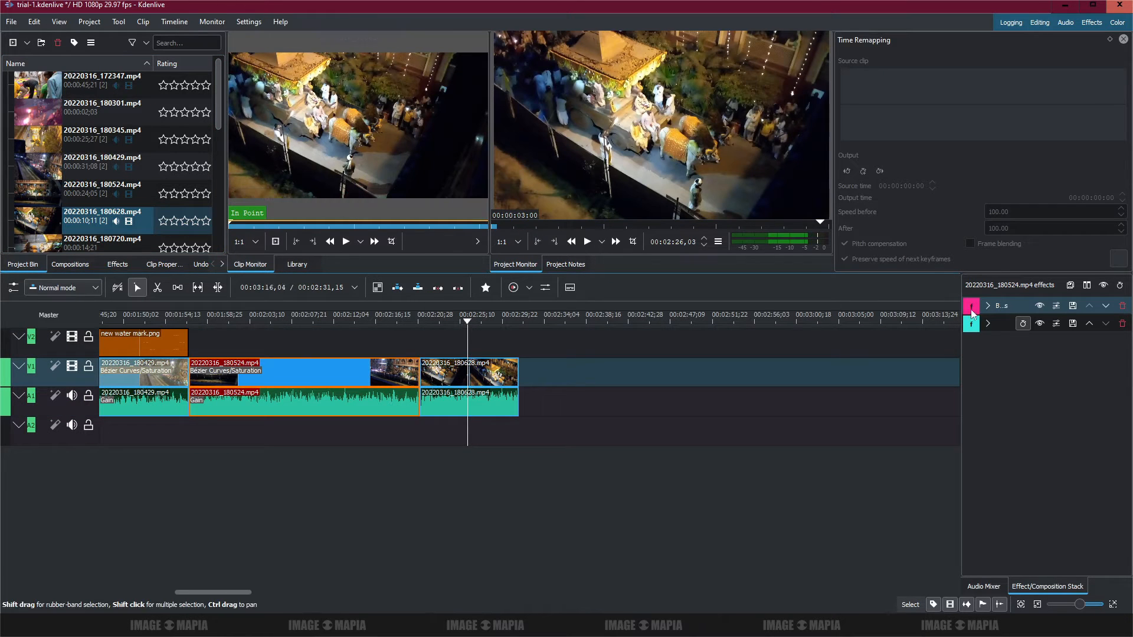
left_click_drag(972, 308, 479, 374)
left_click_drag(975, 328, 481, 374)
left_click(374, 401)
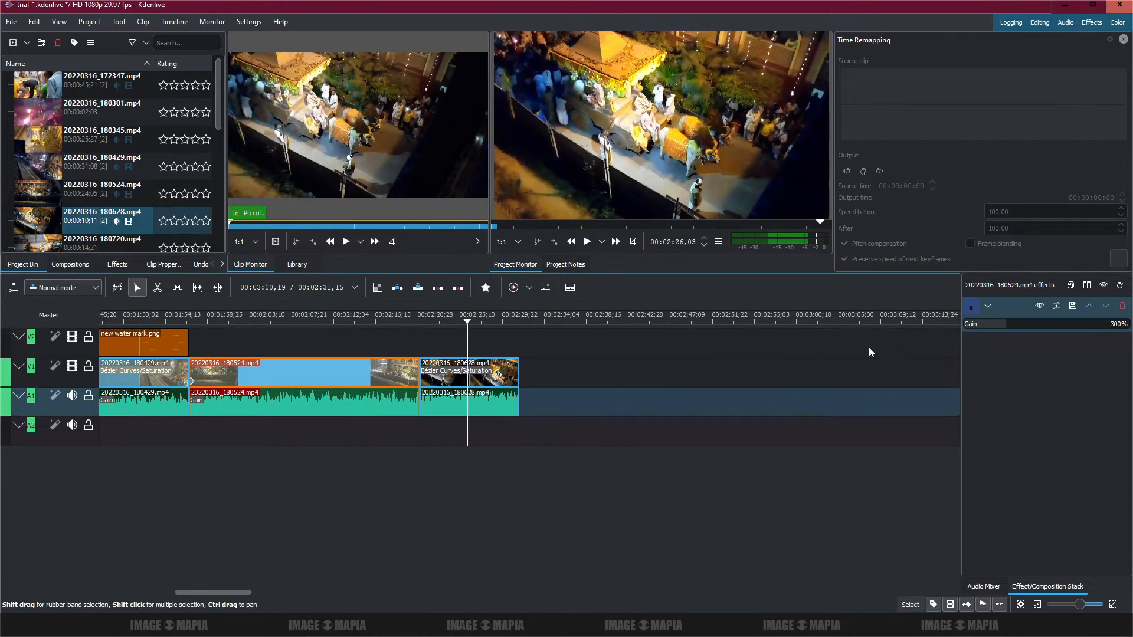
left_click_drag(972, 312, 462, 402)
left_click(446, 323)
key("space")
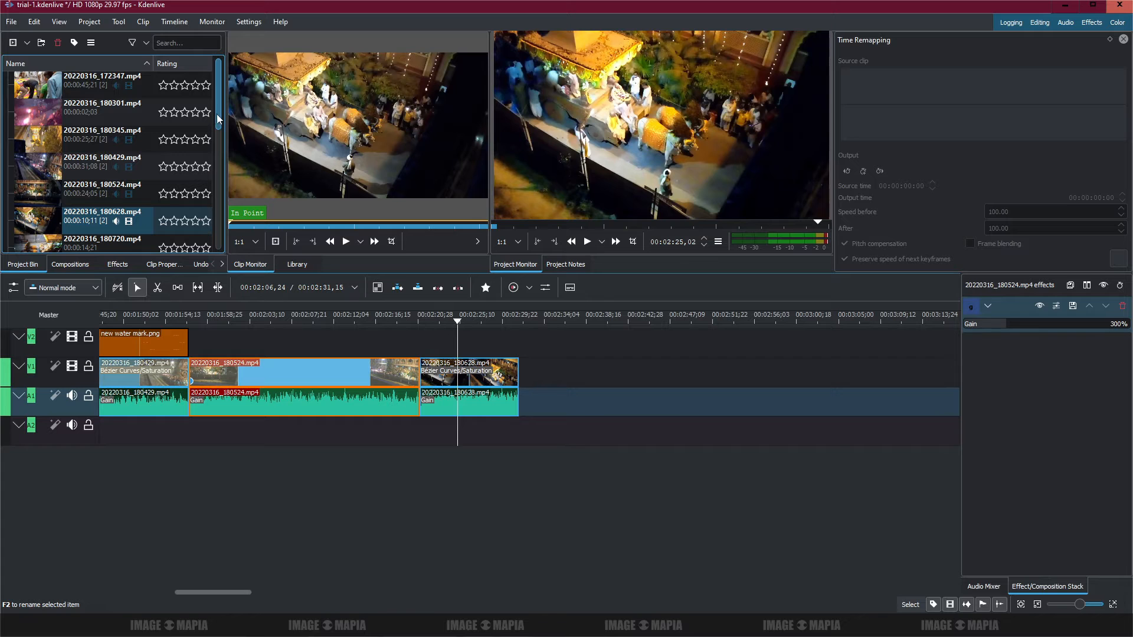
- Place 20220316_180720.mp4 directly after 20220316_180628.mp4 on V1 and A1 and show one of its frames at 02:38,23
left_click_drag(216, 115, 217, 156)
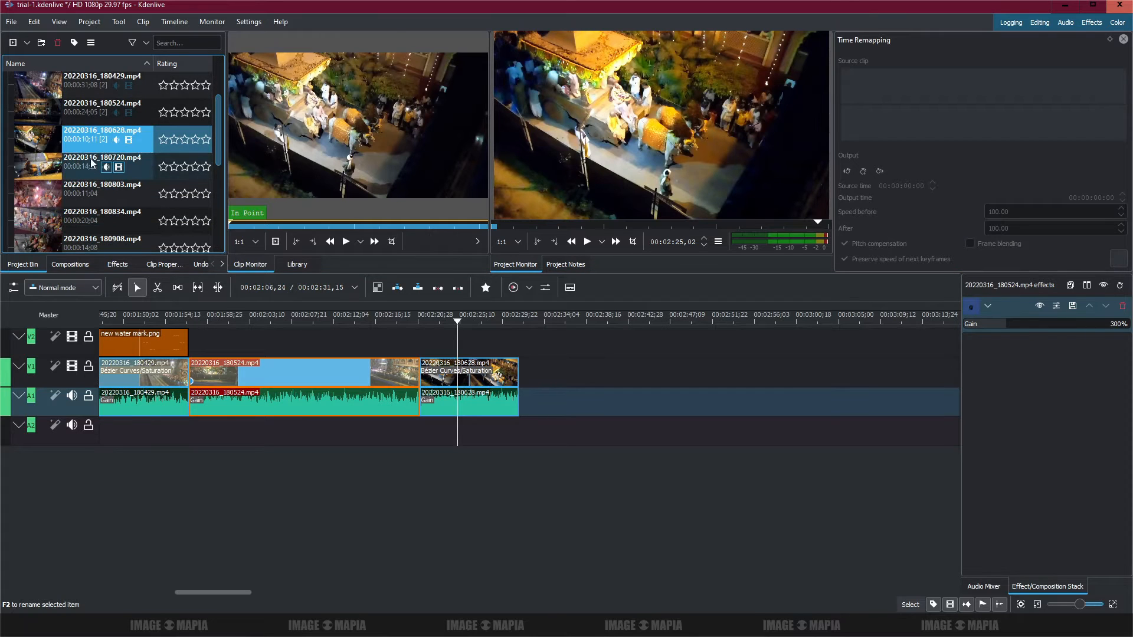
left_click_drag(91, 164, 519, 370)
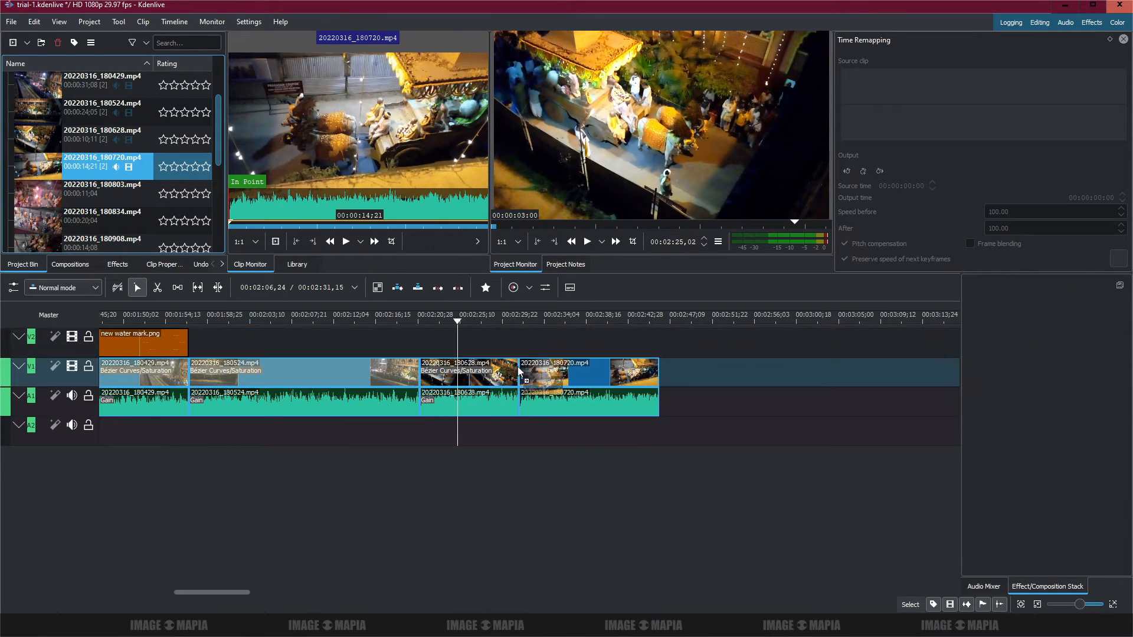
left_click(588, 320)
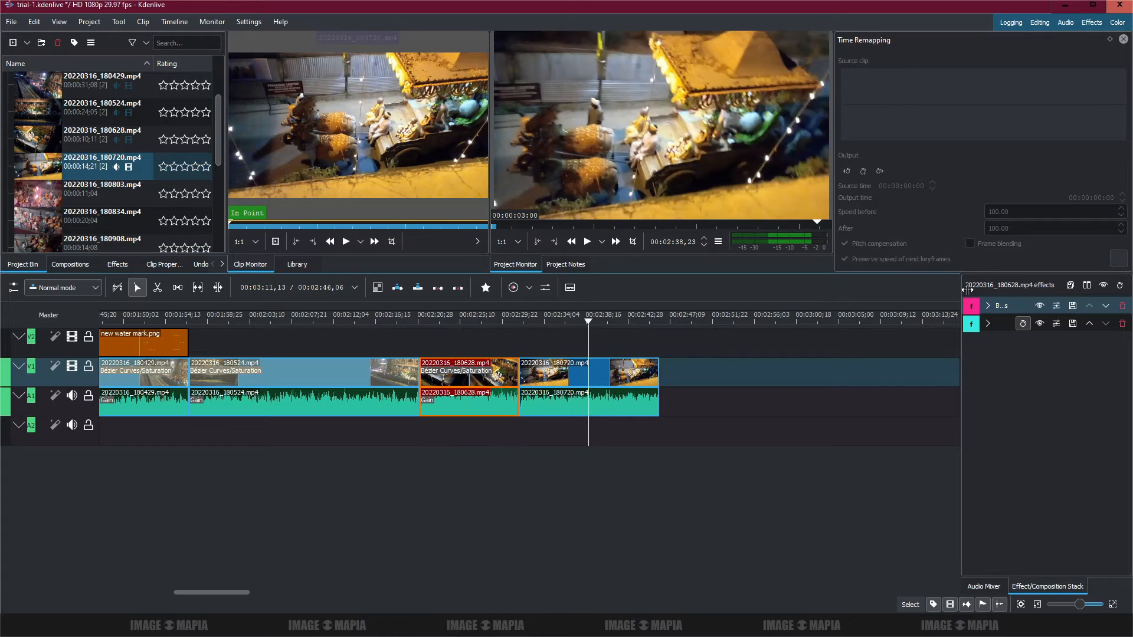
- Copy the Bézier Curves, Saturation and Gain effects from 20220316_180628.mp4 to 20220316_180720.mp4 and play back the corrected clip
left_click_drag(980, 307, 626, 369)
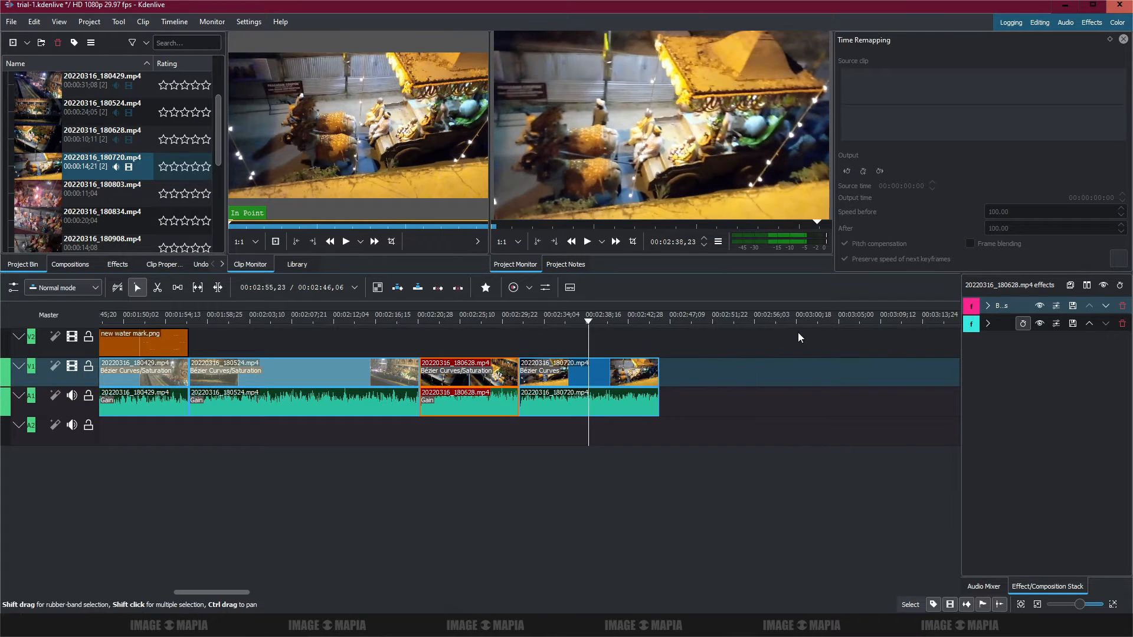
left_click_drag(972, 324, 612, 373)
left_click(478, 399)
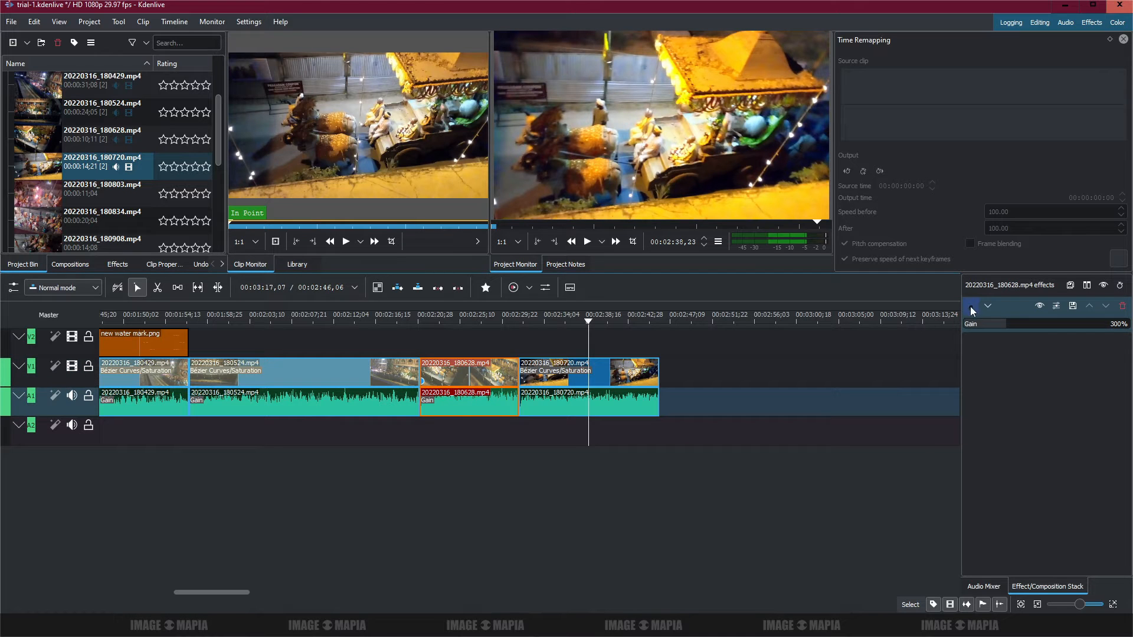
left_click(608, 321)
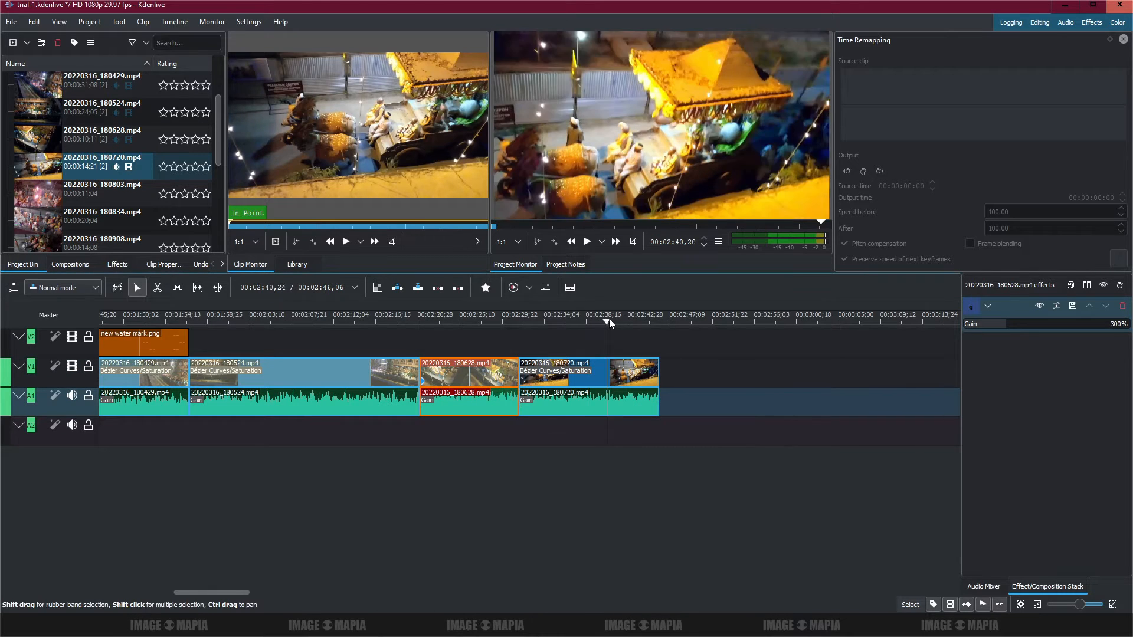
key("space")
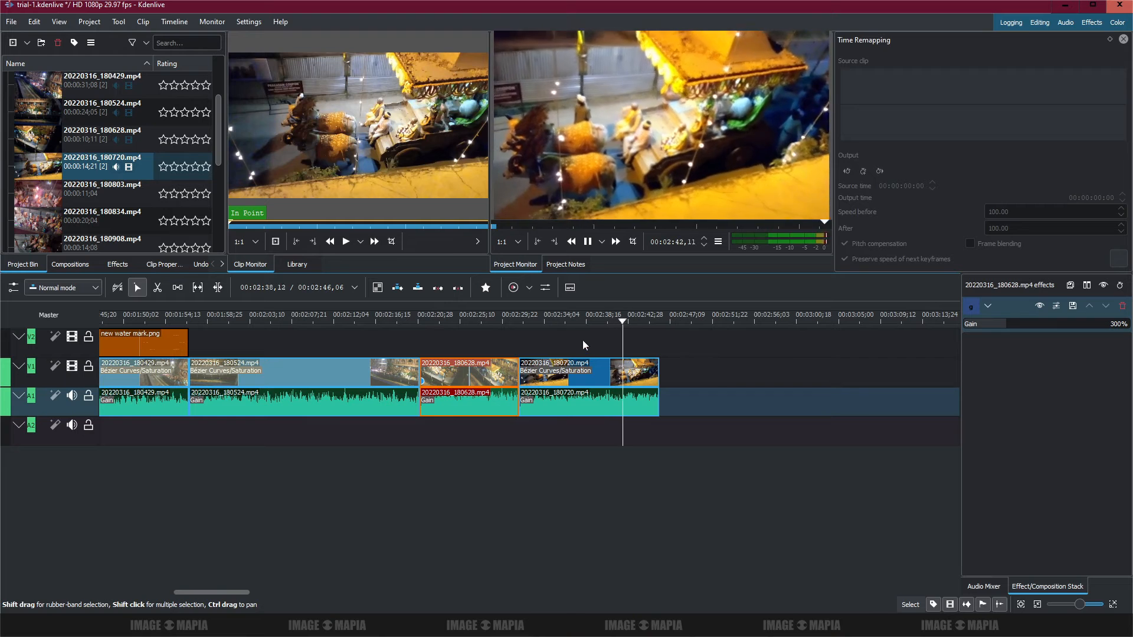
key("space")
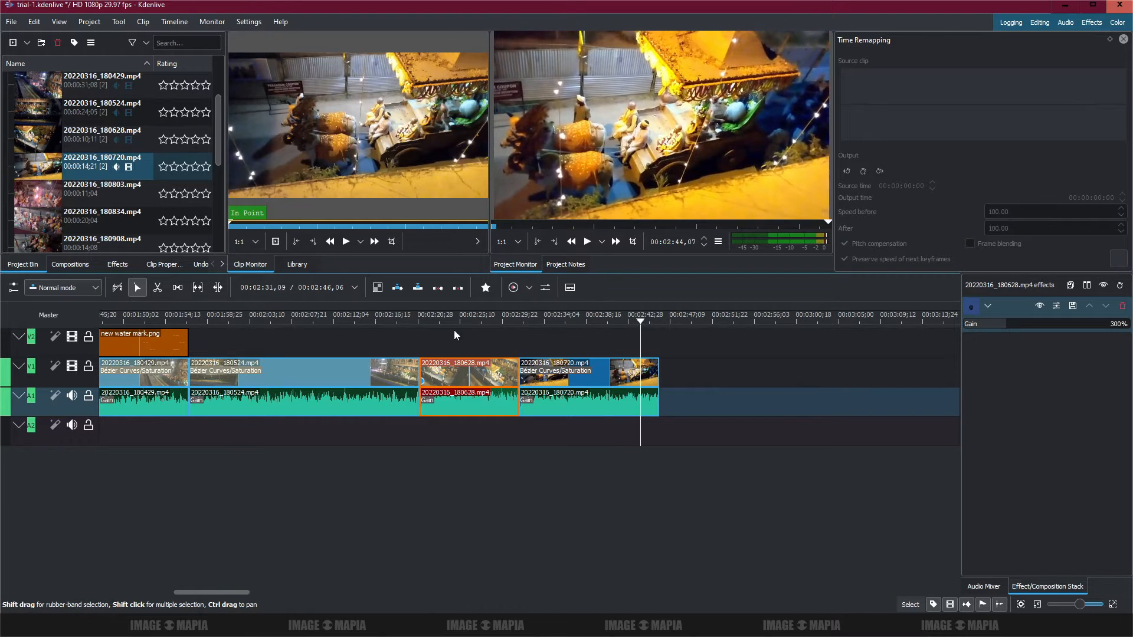
- Append 20220316_180803.mp4 directly after 20220316_180720.mp4 and copy the Bézier Curves, Saturation and Gain effects from 20220316_180720.mp4 onto it
left_click_drag(92, 191, 661, 369)
left_click(698, 319)
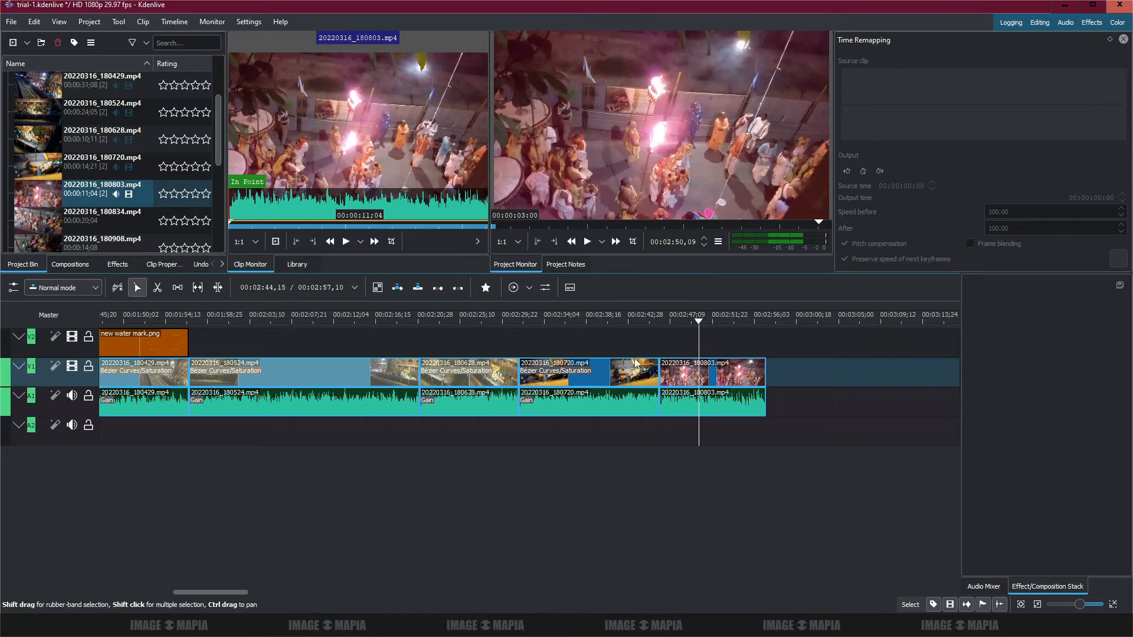
left_click(635, 363)
left_click_drag(972, 306, 726, 372)
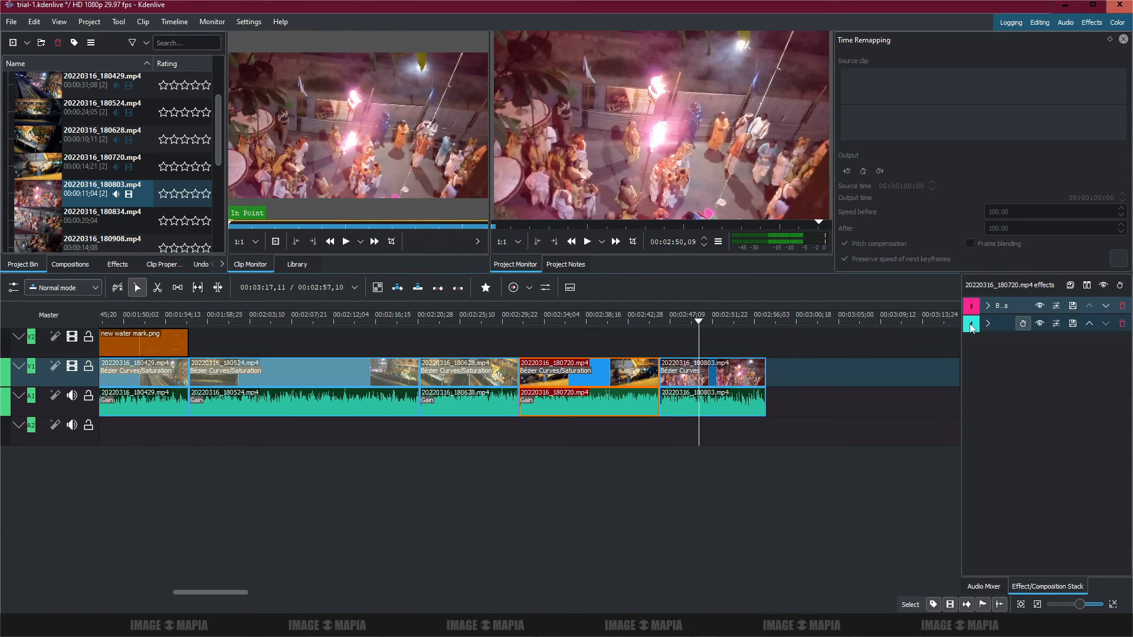
left_click_drag(971, 323, 726, 372)
left_click(631, 397)
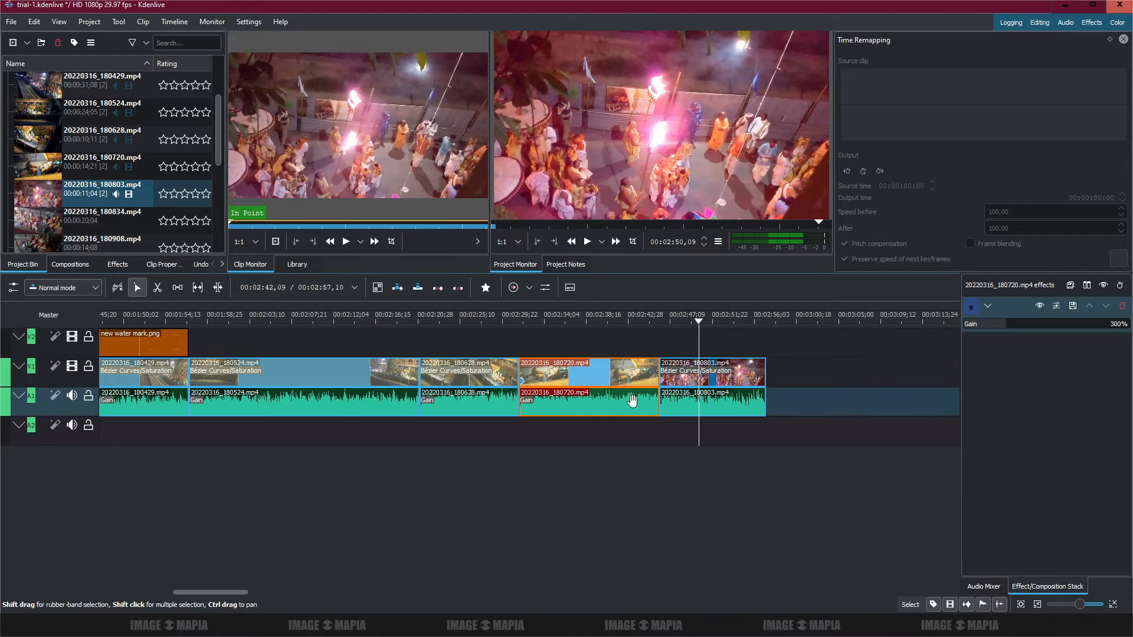
left_click_drag(971, 307, 706, 399)
left_click(725, 347)
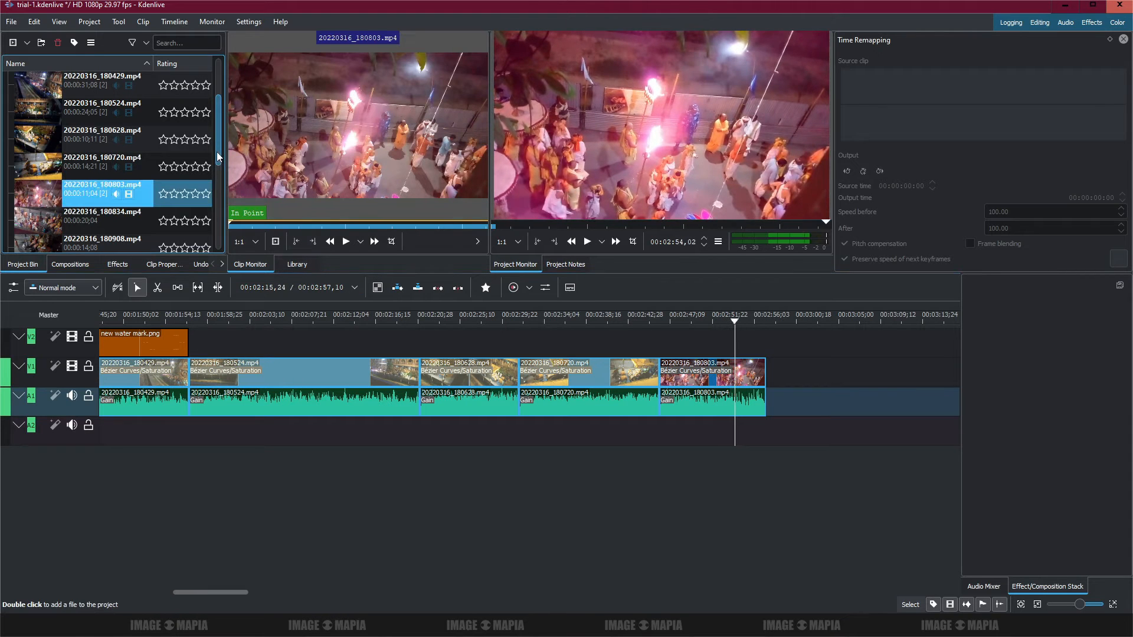
- Place 20220316_180834.mp4 directly after 20220316_180803.mp4 on V1 and A1 and show one of its frames at 03:02,10
left_click_drag(218, 156, 218, 169)
left_click(90, 193)
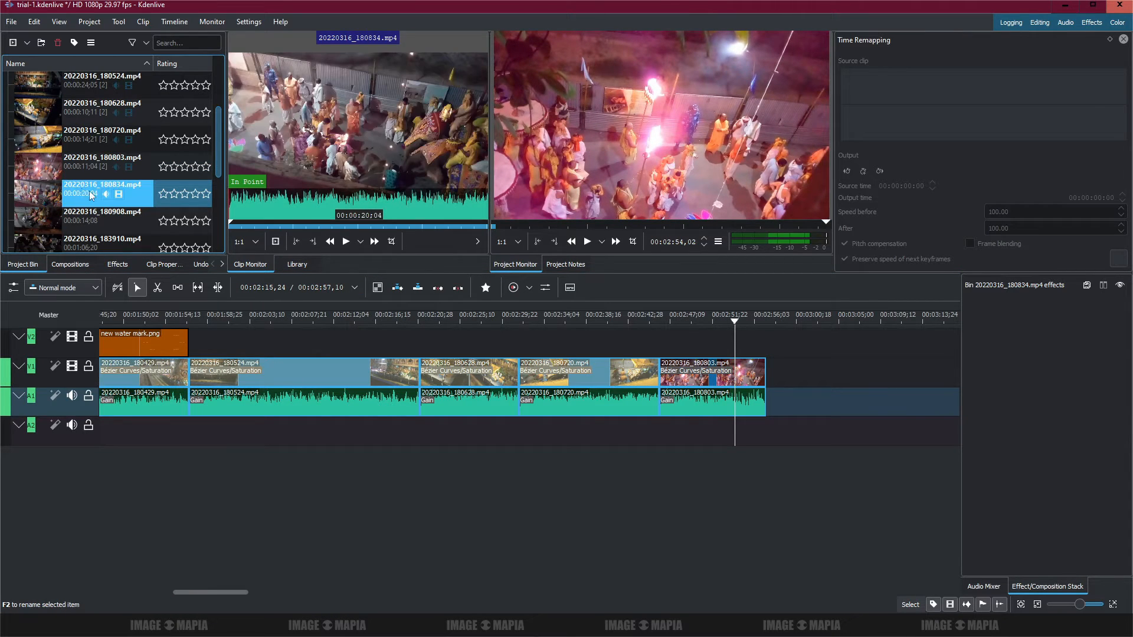
left_click_drag(90, 194, 779, 372)
left_click(813, 328)
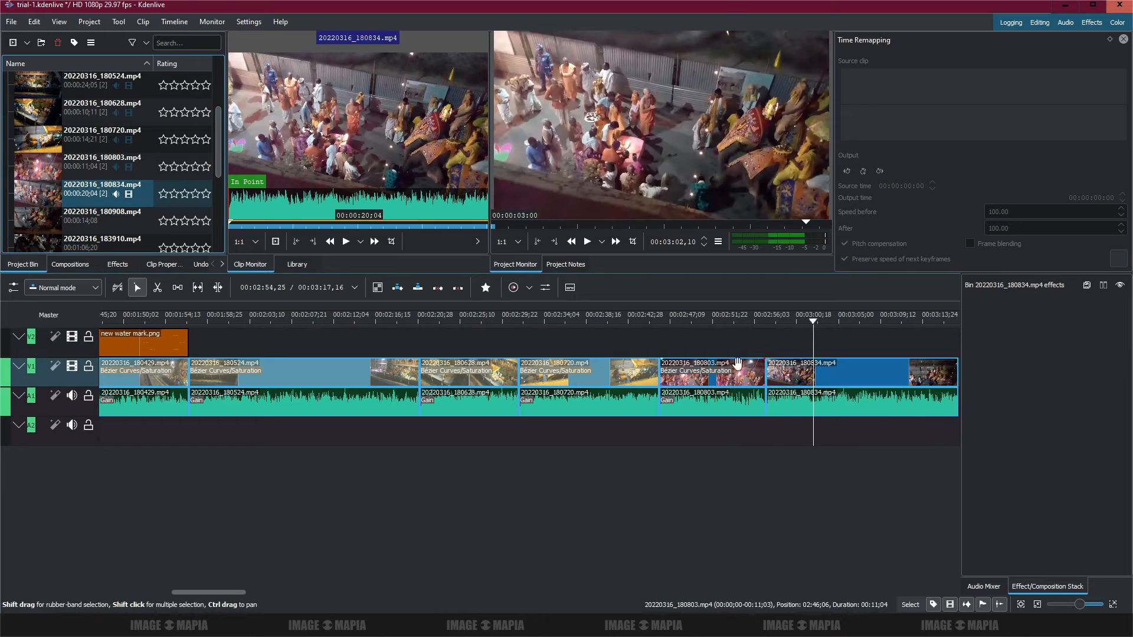
- Copy the Bézier Curves, Saturation and Gain effects from 20220316_180803.mp4 to 20220316_180834.mp4 and play back the result
left_click(738, 362)
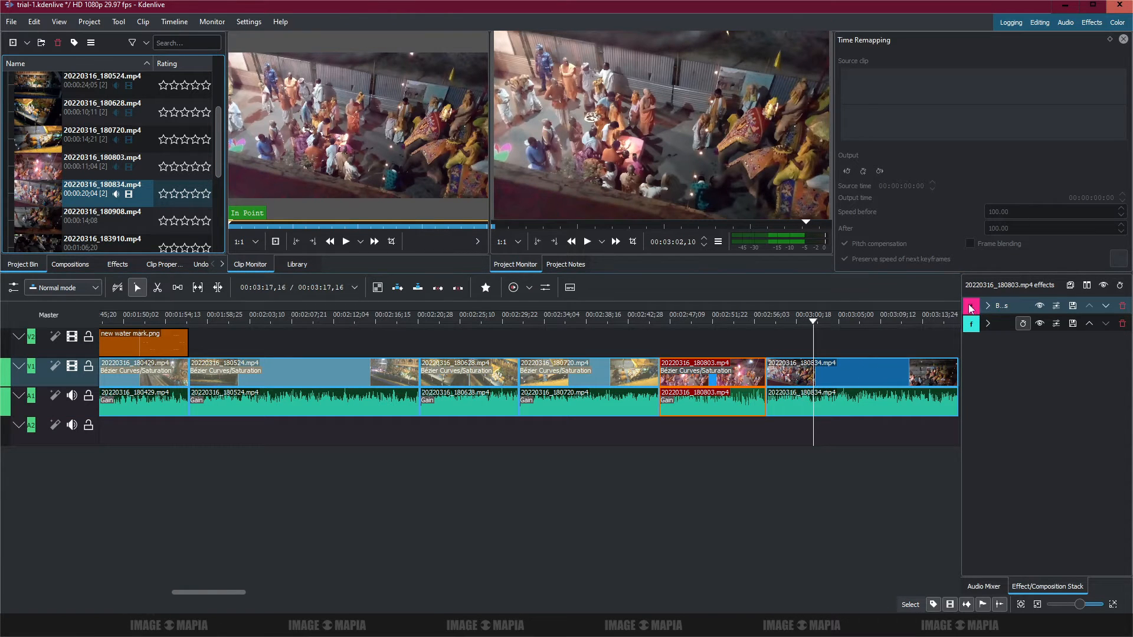
left_click_drag(933, 332, 858, 375)
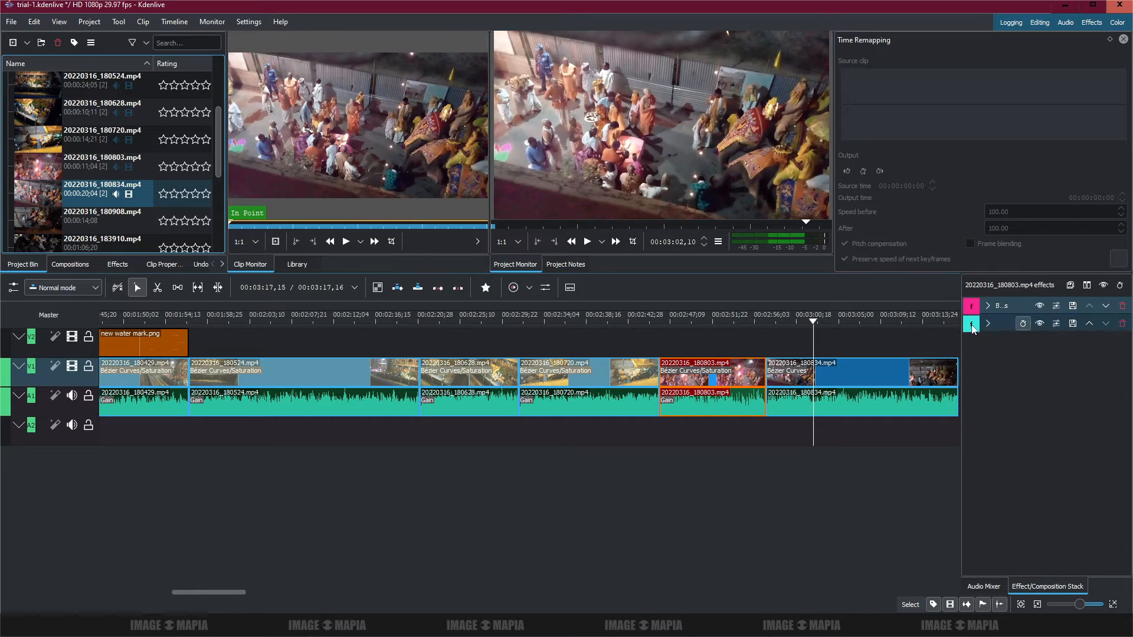
left_click_drag(972, 326, 744, 402)
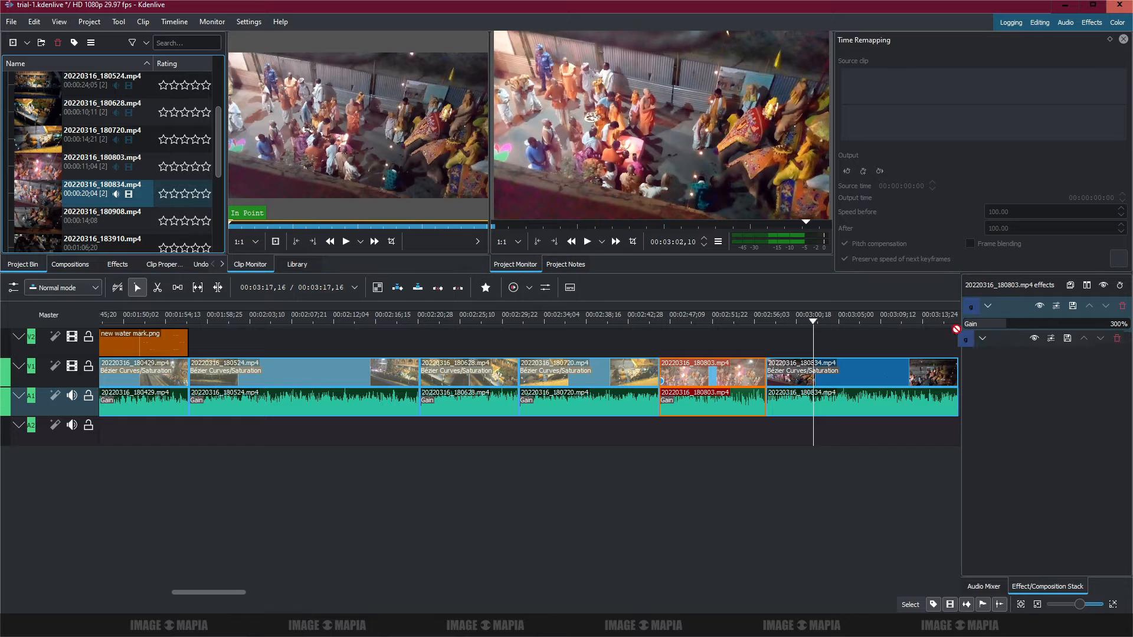
left_click(842, 349)
key("space")
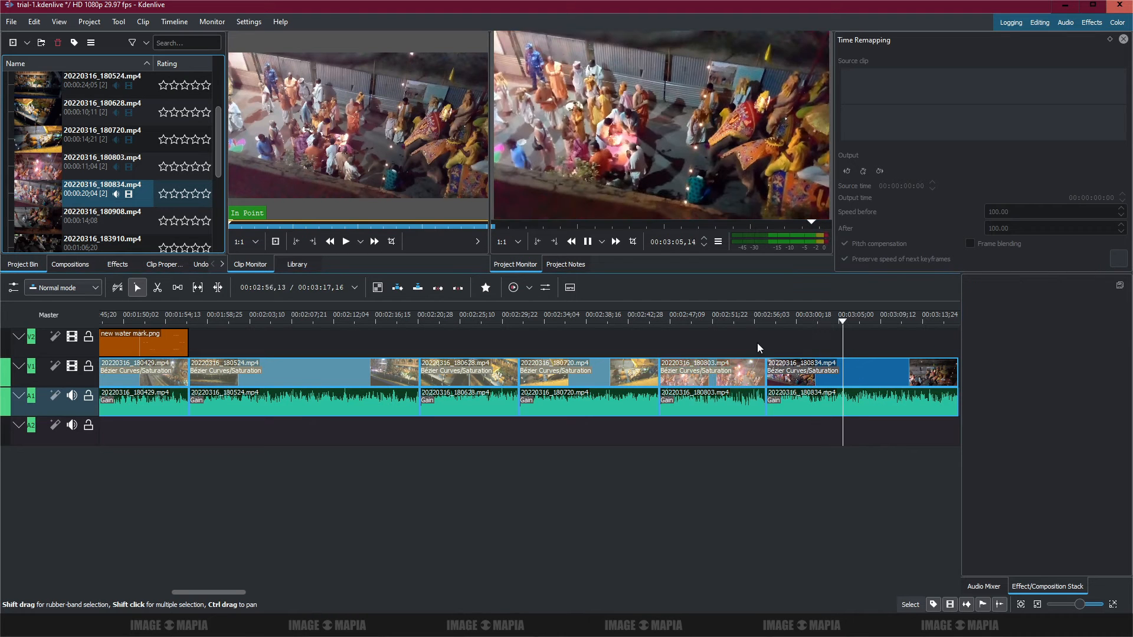
key("space")
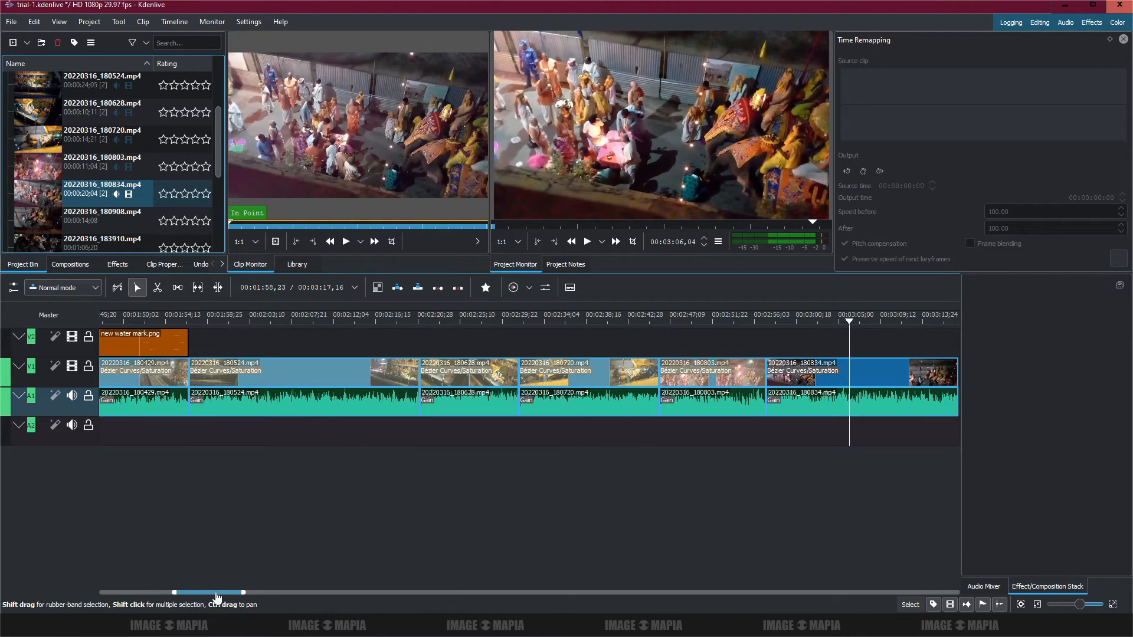
- Extend new water mark.png on V2 to the end of 20220316_180834.mp4, show the frame at 03:12,22 and save the project
mouse_move(215, 594)
left_mouse_down()
mouse_move(237, 595)
mouse_move(213, 594)
left_mouse_up()
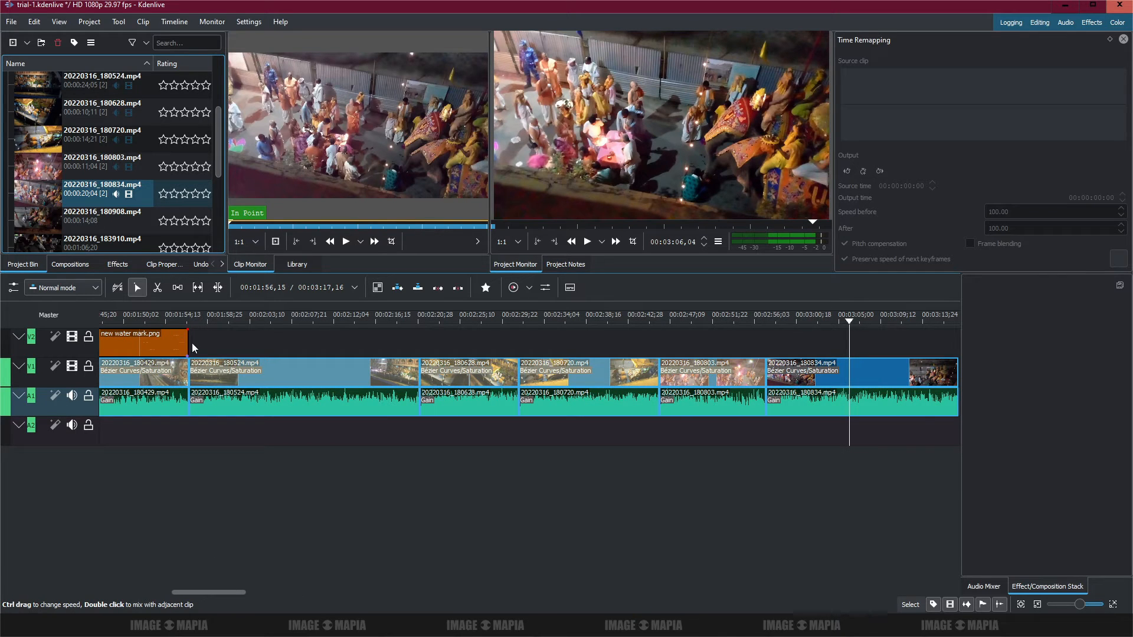
left_click_drag(222, 345, 934, 346)
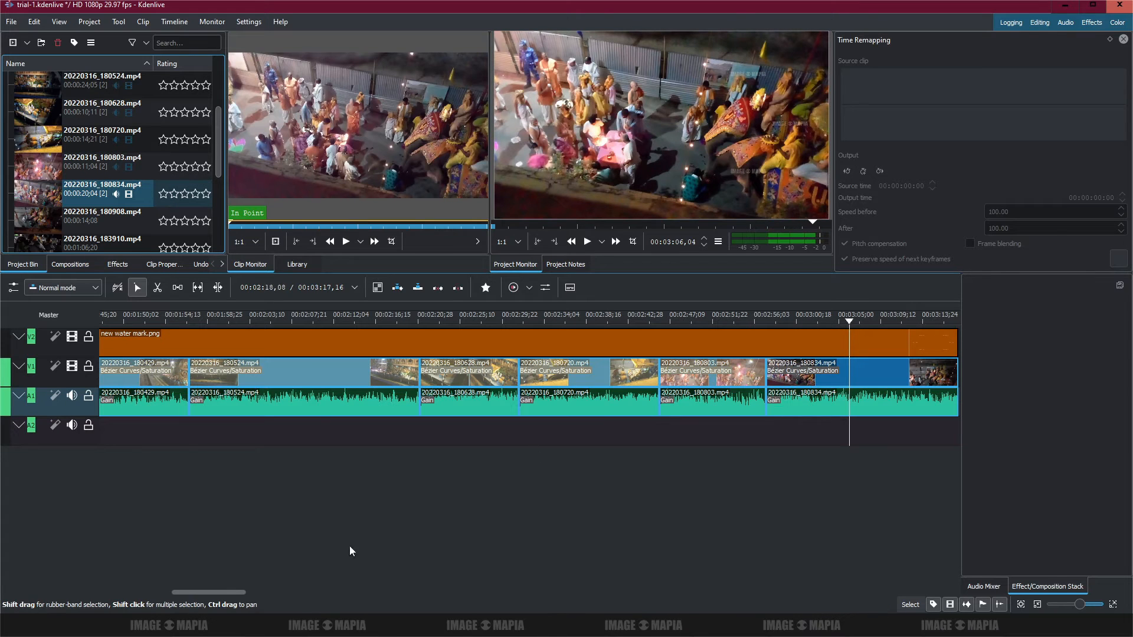
left_click(316, 558)
left_click_drag(217, 593, 259, 592)
left_click(317, 318)
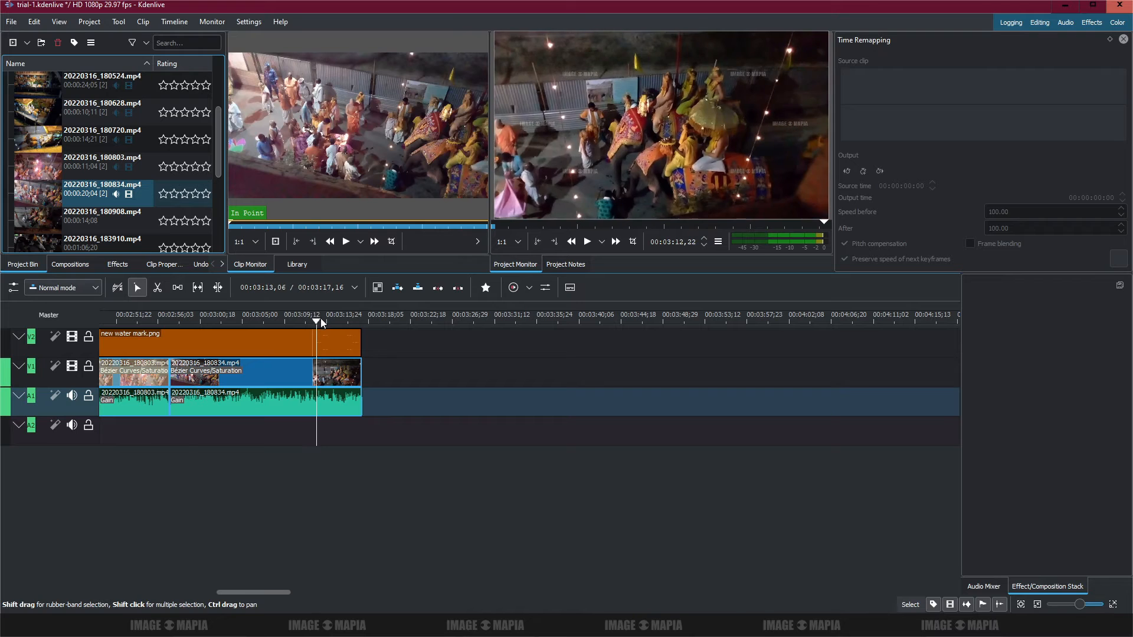
key("ctrl+s")
- Play back the watermarked section near the end of 20220316_180834.mp4 and check the clip's audio Gain effect
key("space")
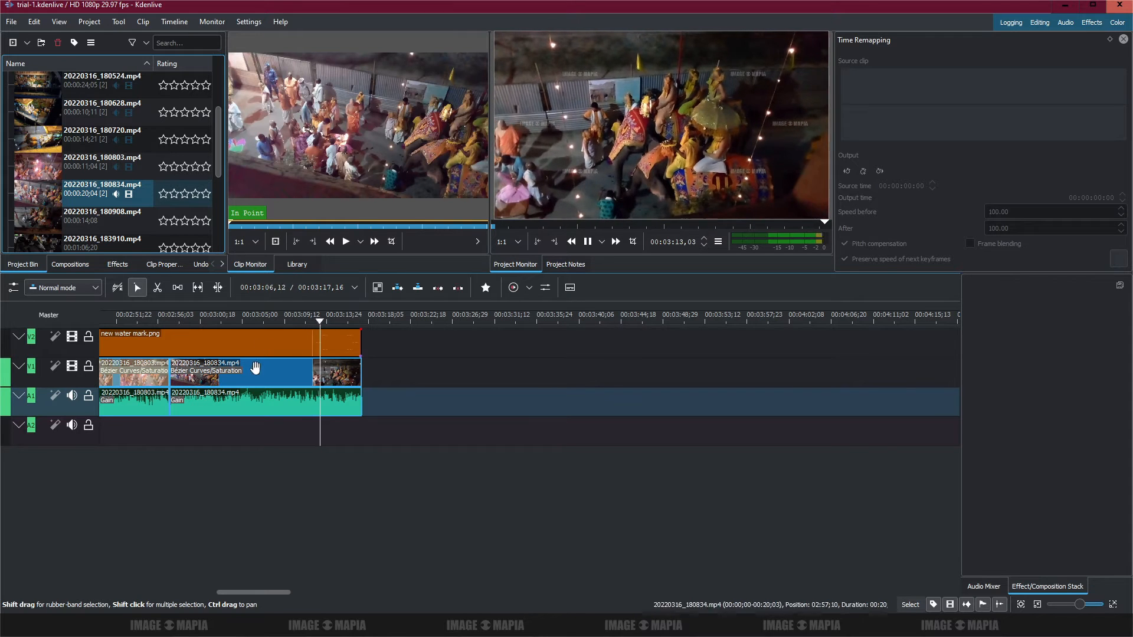
left_click(287, 379)
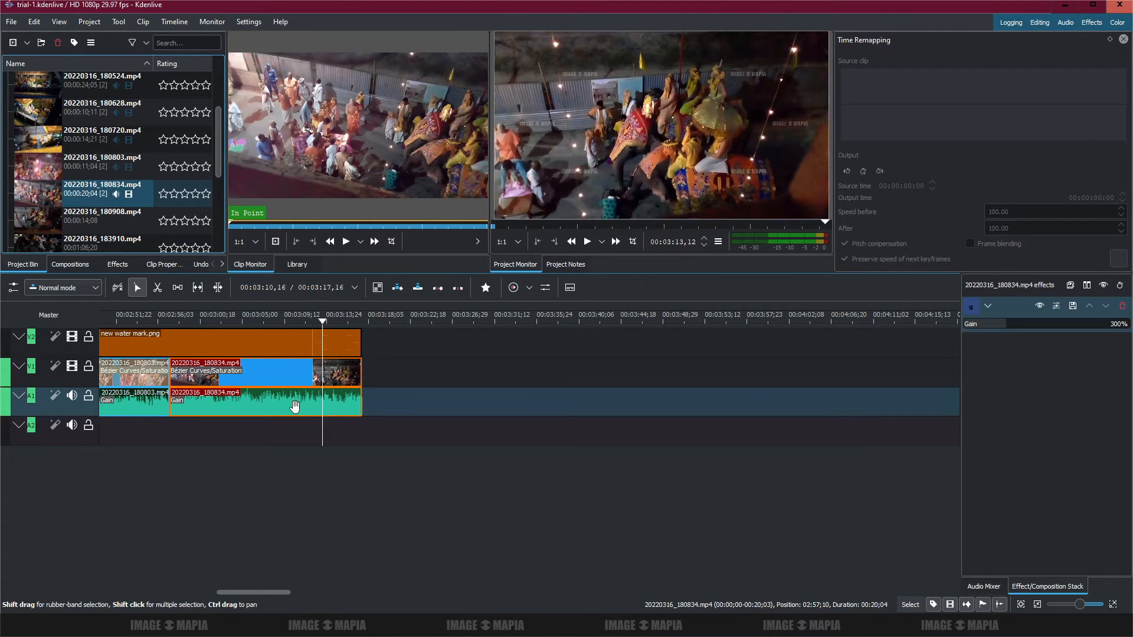
left_click(300, 316)
key("space")
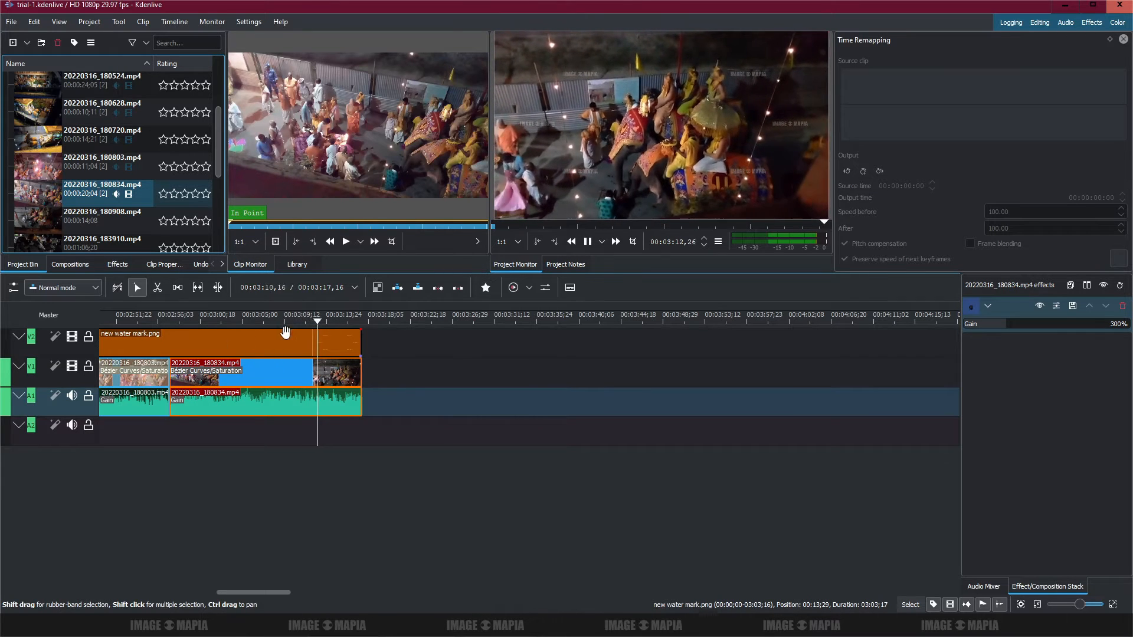
key("space")
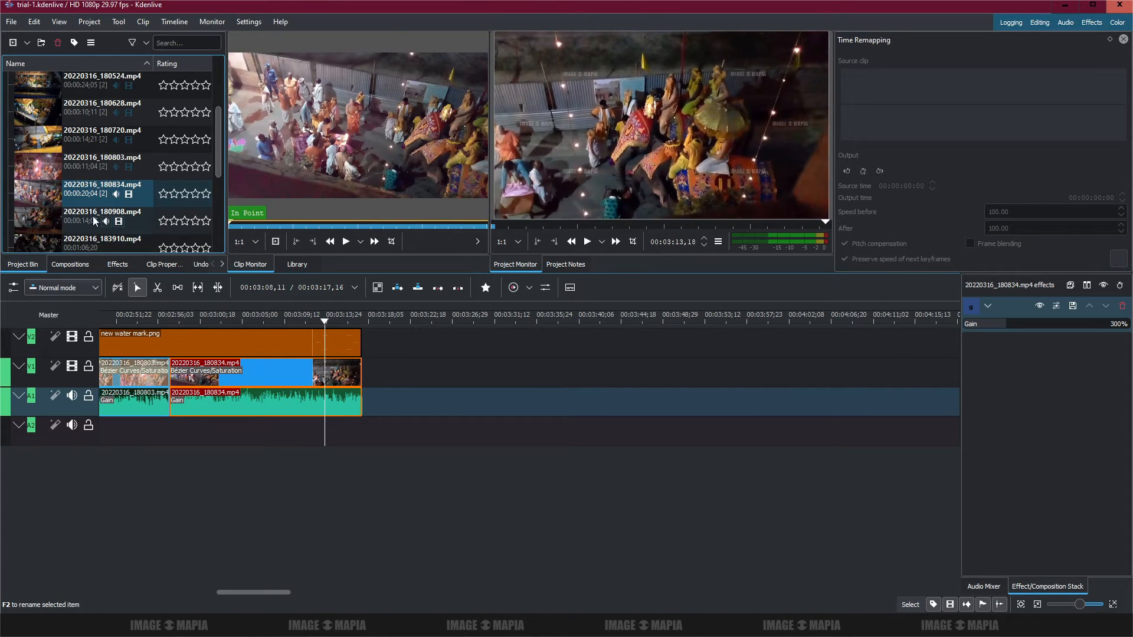
- Append 20220316_180908.mp4 directly after 20220316_180834.mp4 and copy the Bézier Curves, Saturation and Gain effects from 20220316_180834.mp4 onto it
left_click_drag(94, 216, 371, 354)
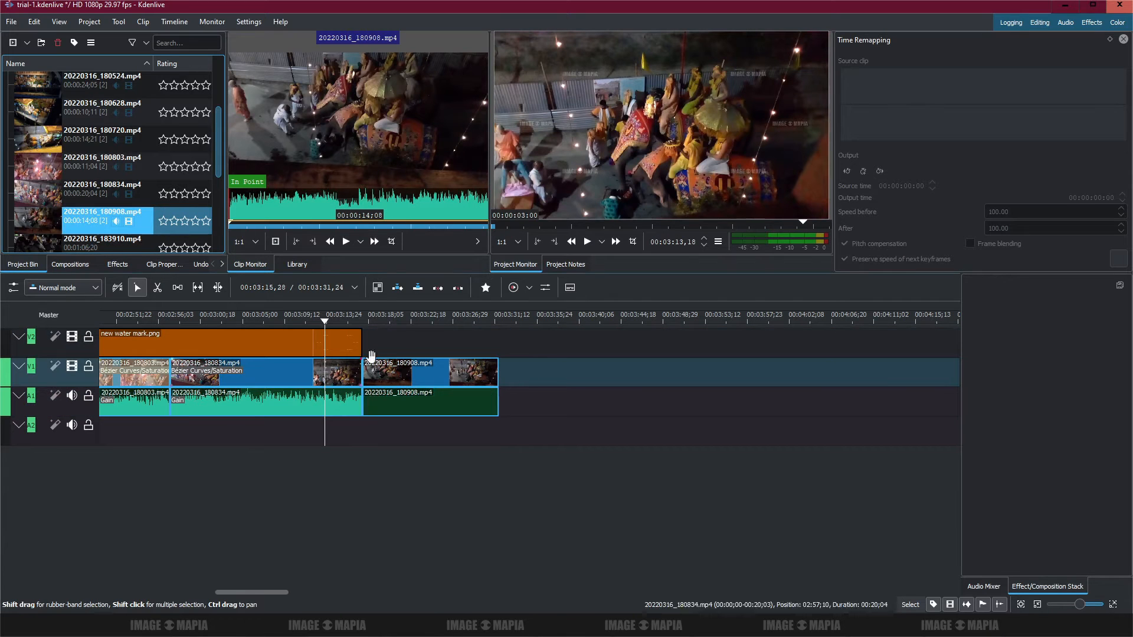
left_click(429, 322)
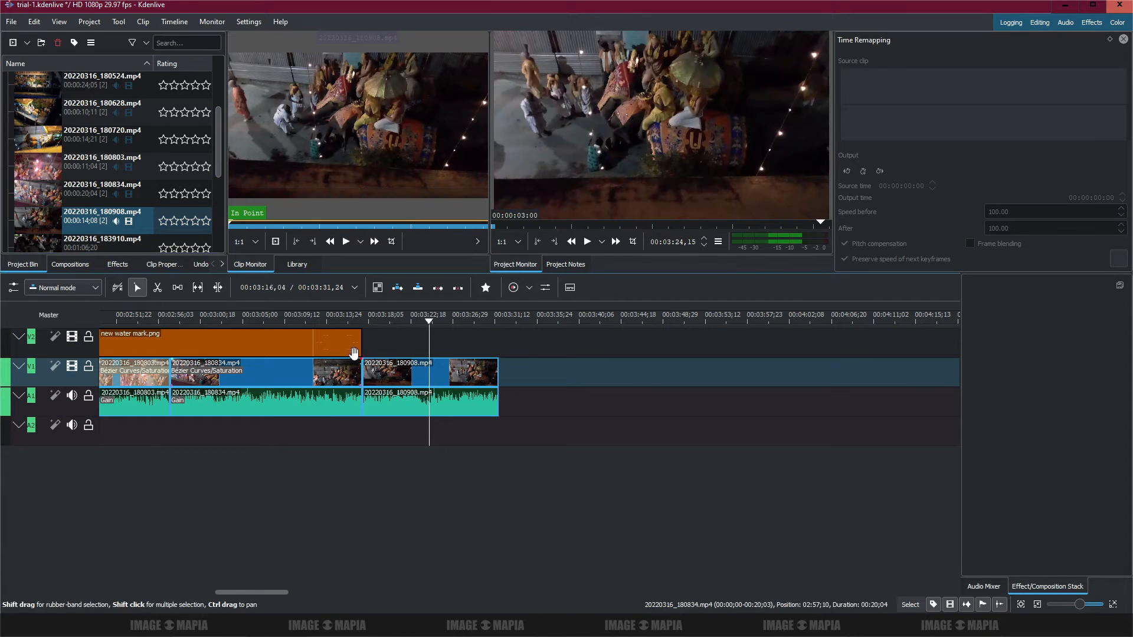
left_click(324, 377)
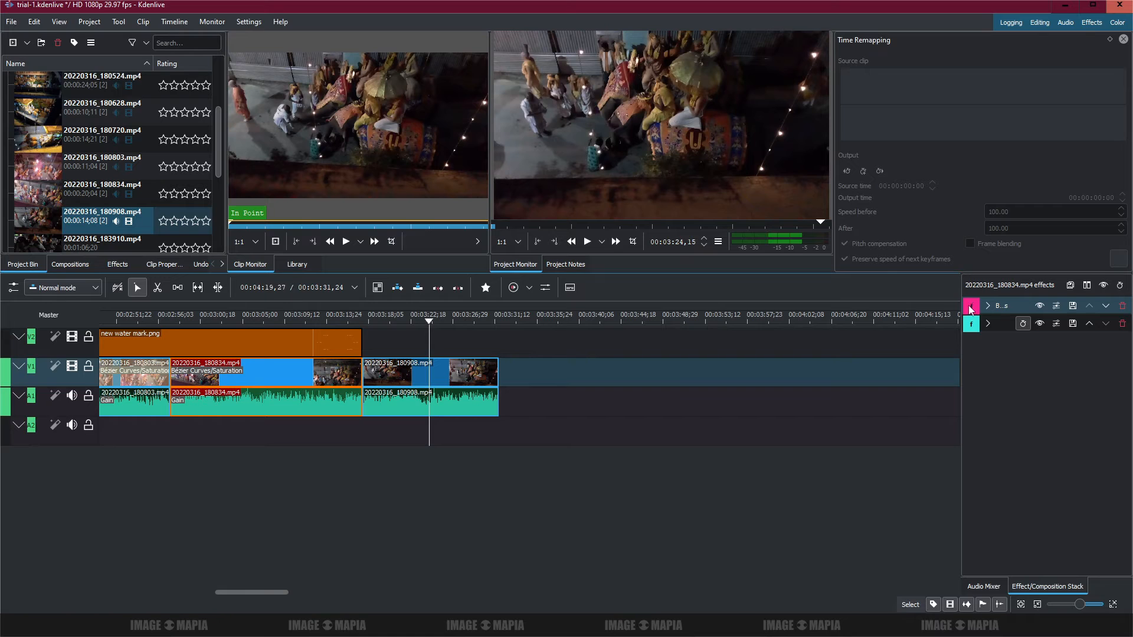
left_click_drag(972, 309, 455, 374)
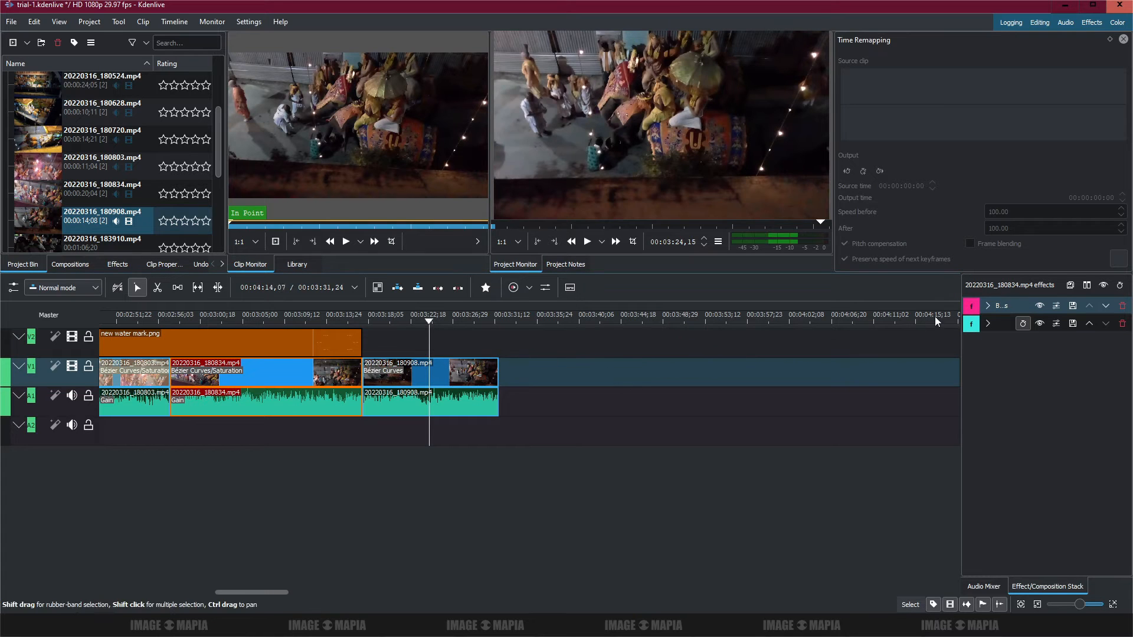
left_click_drag(974, 326, 433, 375)
left_click(338, 404)
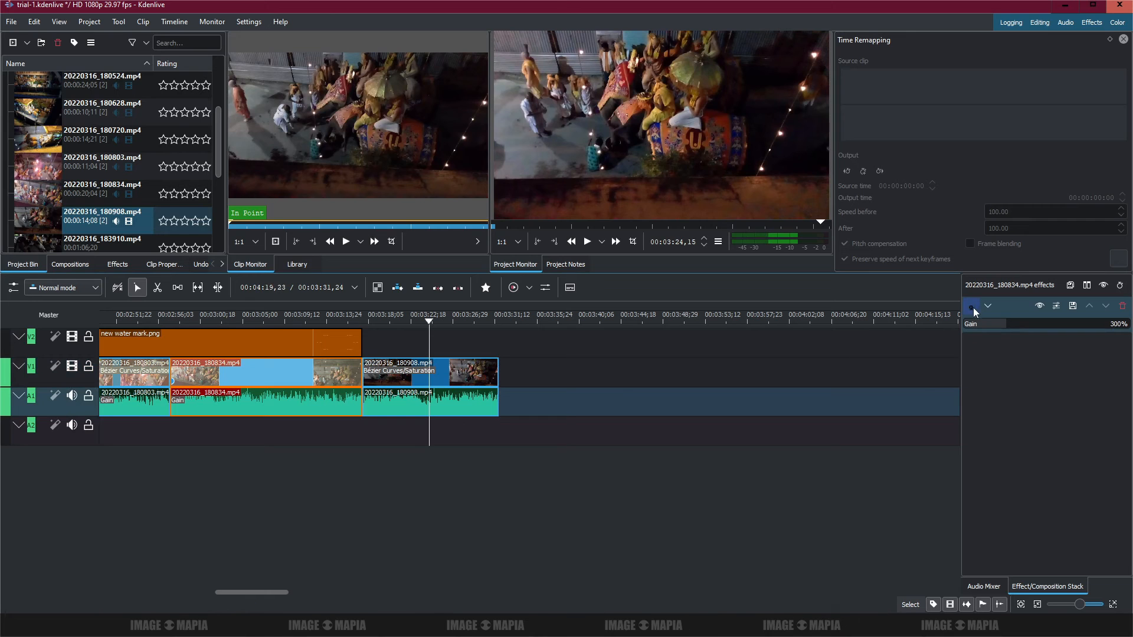
left_click_drag(978, 313, 475, 410)
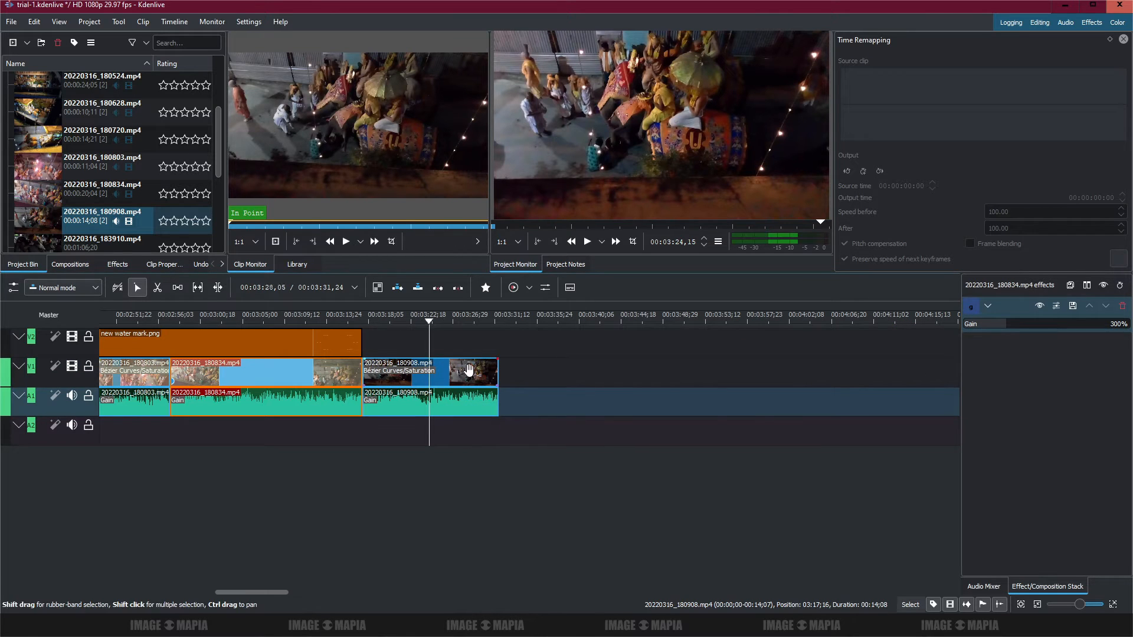
key("space")
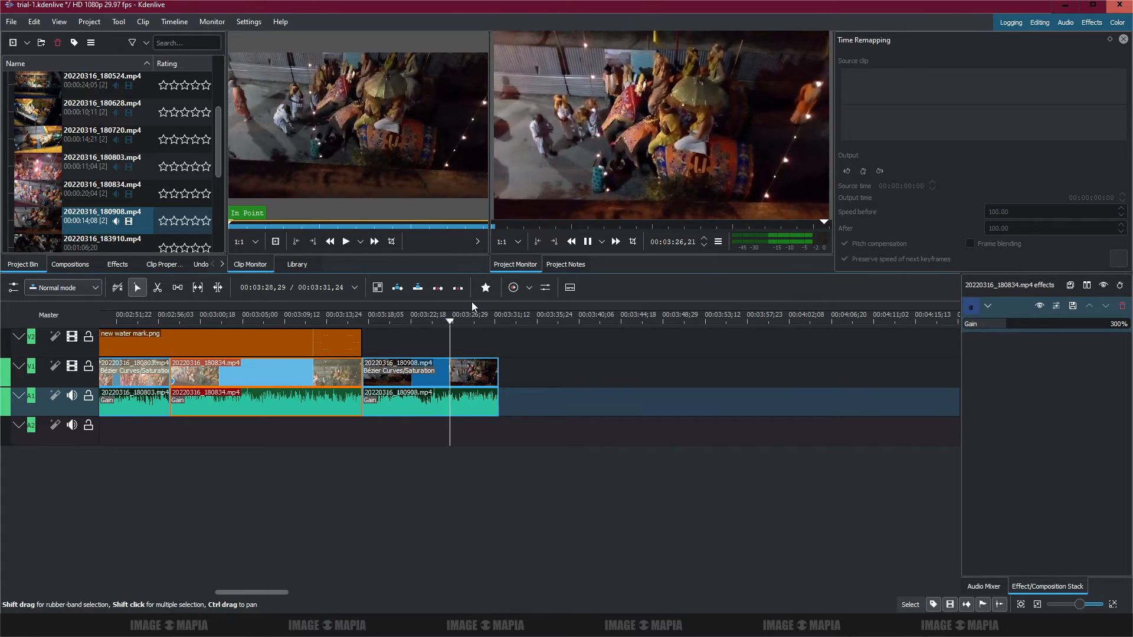
key("space")
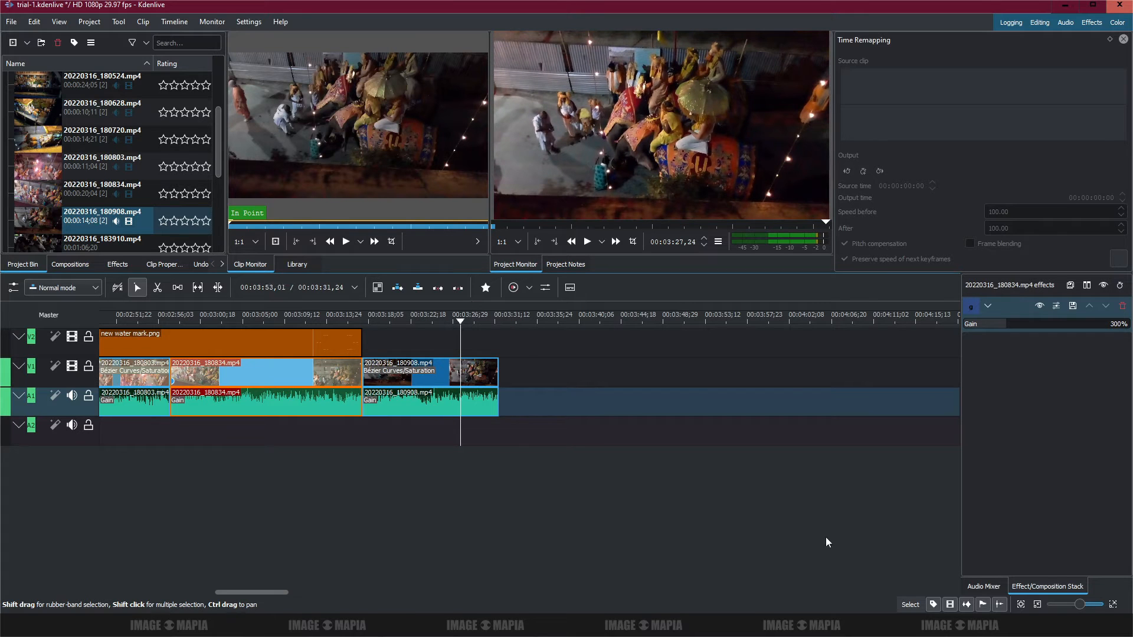
- Switch to TEXT.txt in Notepad, add the line "press SPACE BAR to play/pause the video" and return to Kdenlive
left_click(888, 625)
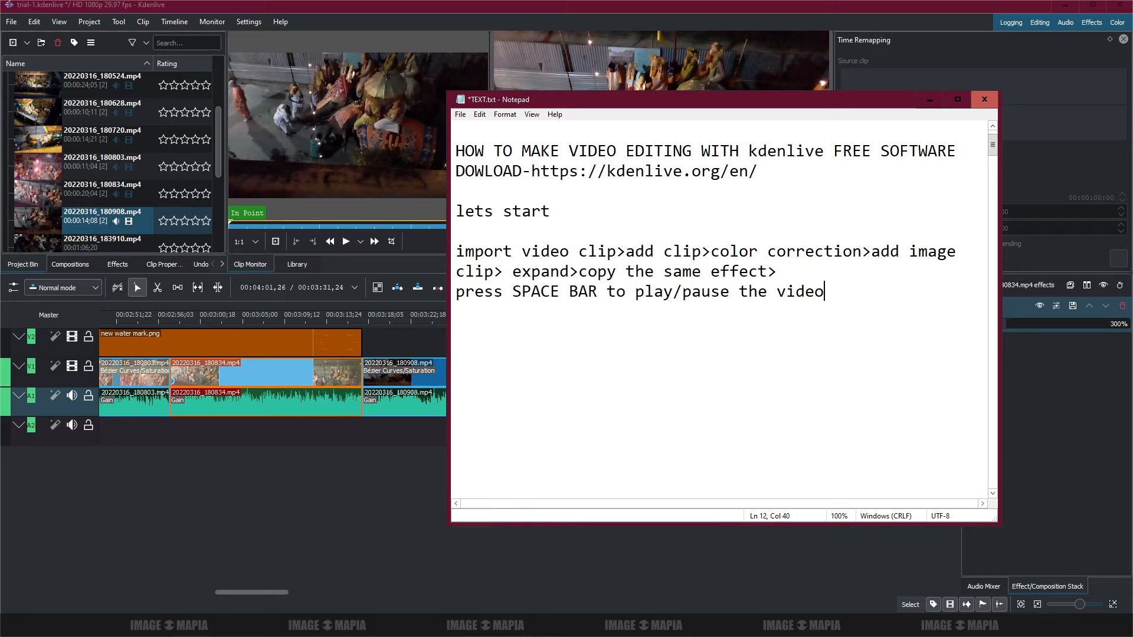
left_click(930, 102)
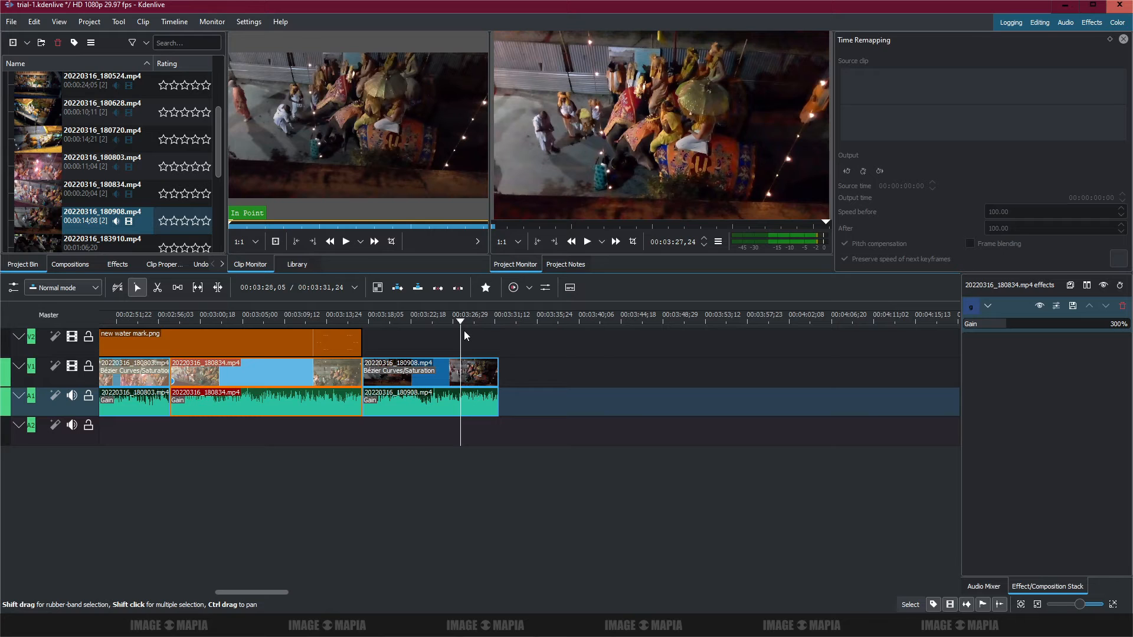
- Show the frame of 20220316_180908.mp4 at 03:25,06 and inspect the effects on its video and audio parts
left_click(428, 322)
left_click(409, 384)
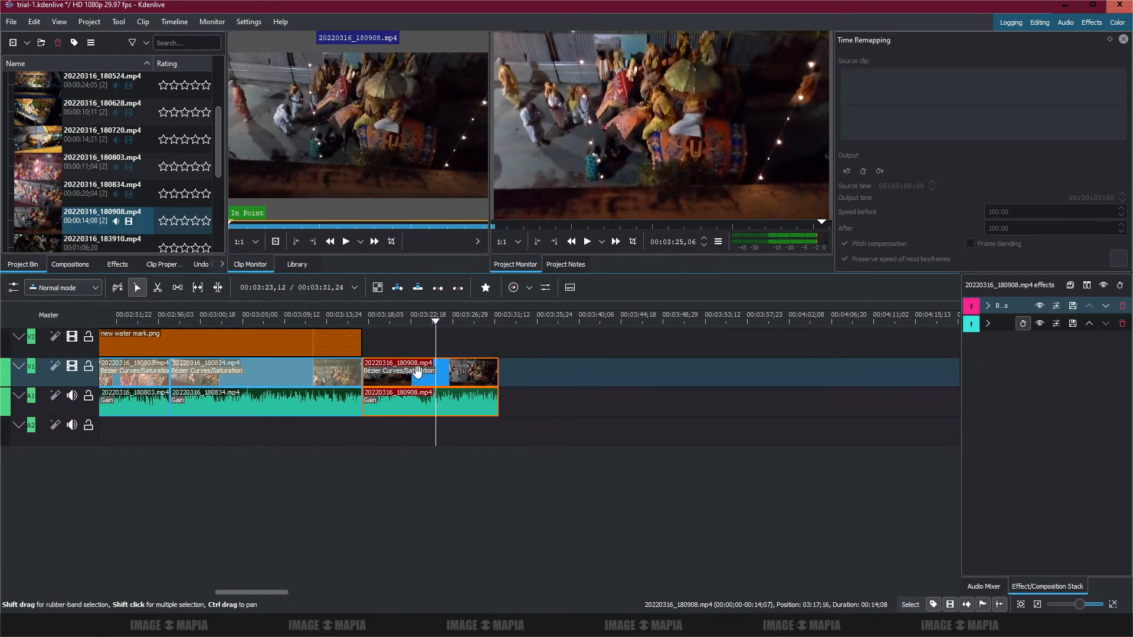
left_click(402, 404)
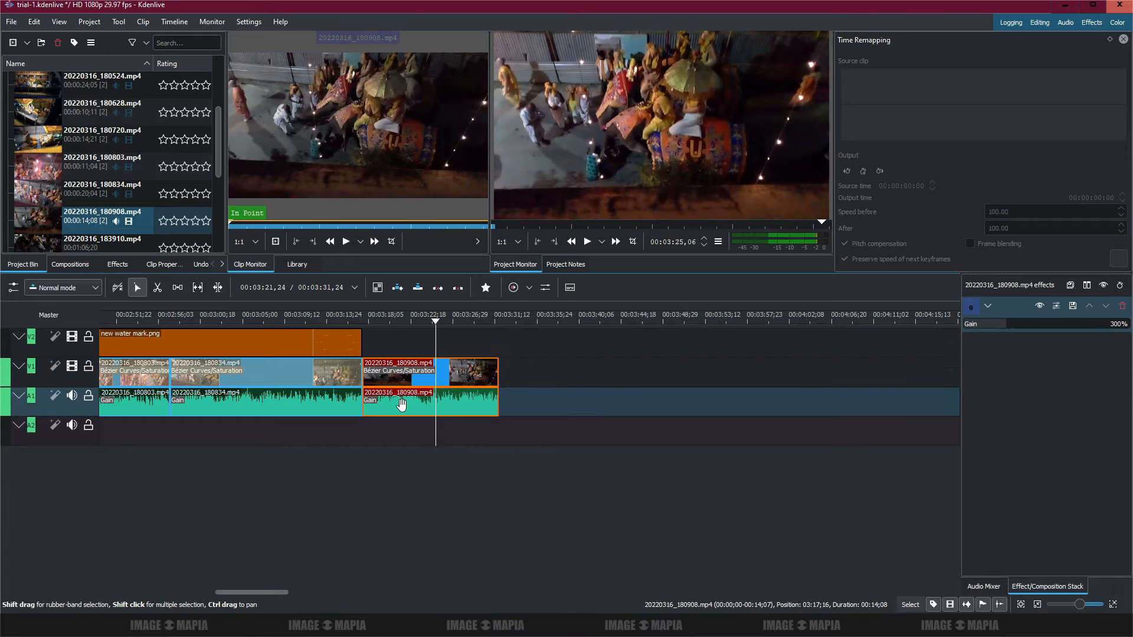
- Append 20220316_183910.mp4 directly after 20220316_180908.mp4 on the timeline and show its frame at 03:38,17
left_click(143, 210)
left_click_drag(220, 155, 220, 178)
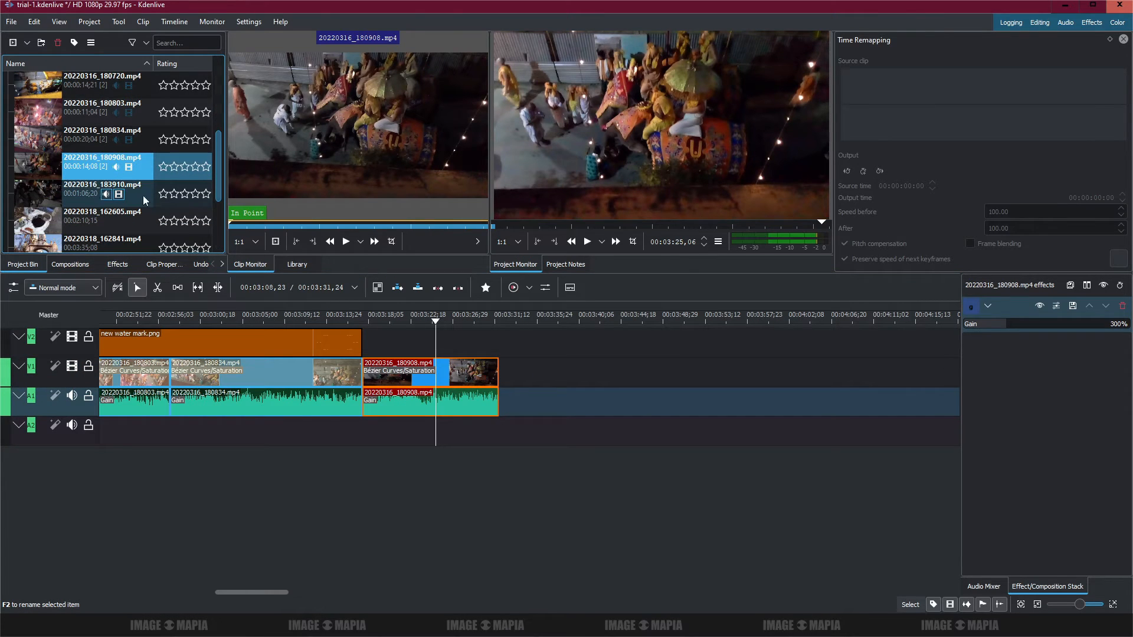
left_click_drag(79, 194, 489, 376)
left_click(563, 320)
- Copy the Bézier Curves, Saturation and Gain effects from 20220316_180908.mp4 onto 20220316_183910.mp4
left_click(466, 375)
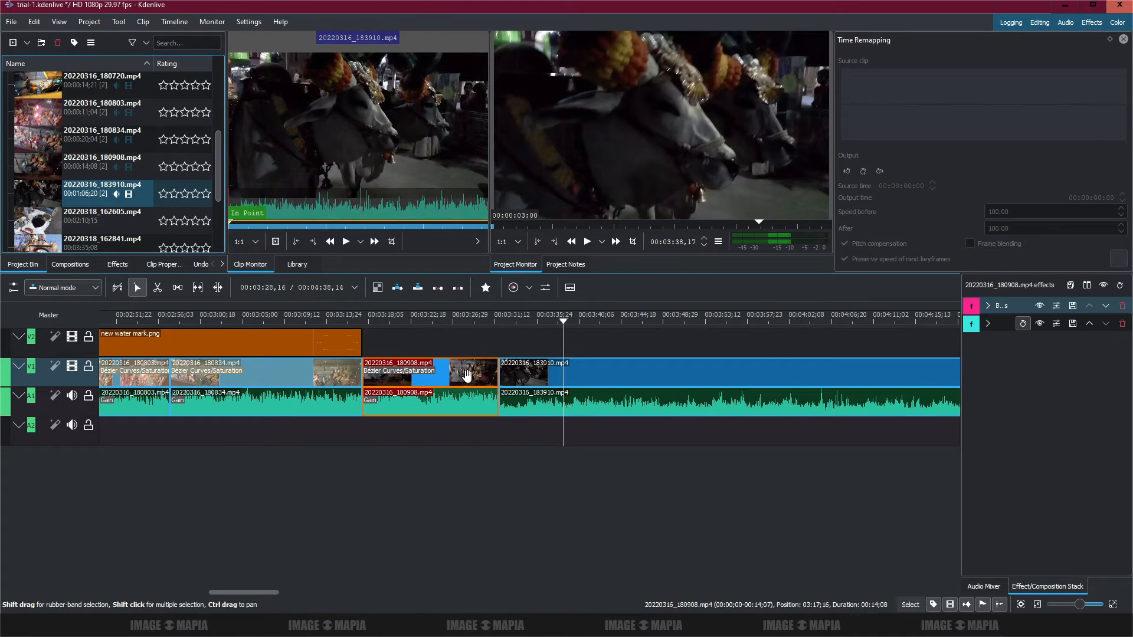
left_click_drag(973, 311, 778, 368)
left_click_drag(973, 327, 651, 370)
left_click(472, 402)
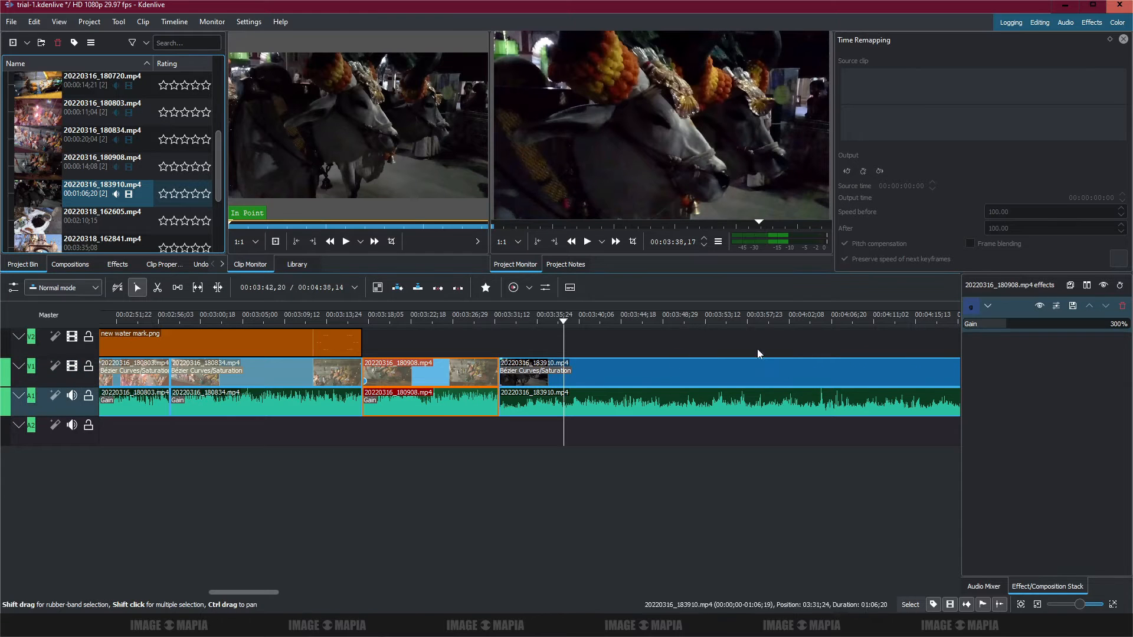
left_click_drag(971, 310, 705, 405)
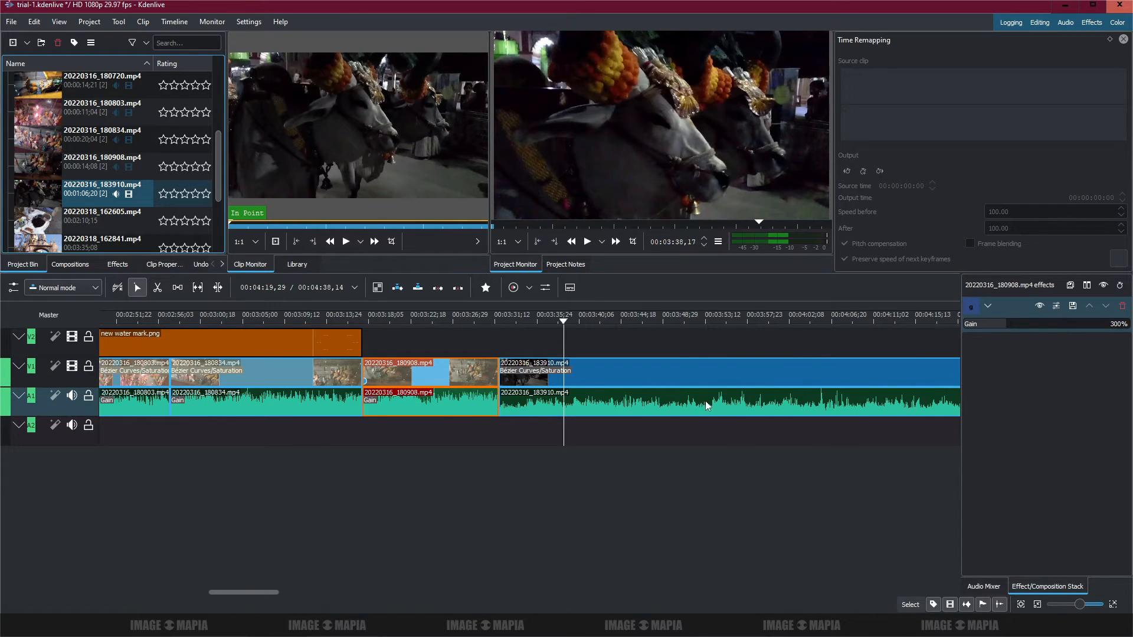
- Play back 20220316_183910.mp4 around 03:52 and again near its end to check the copied effects
left_click(682, 327)
key("space")
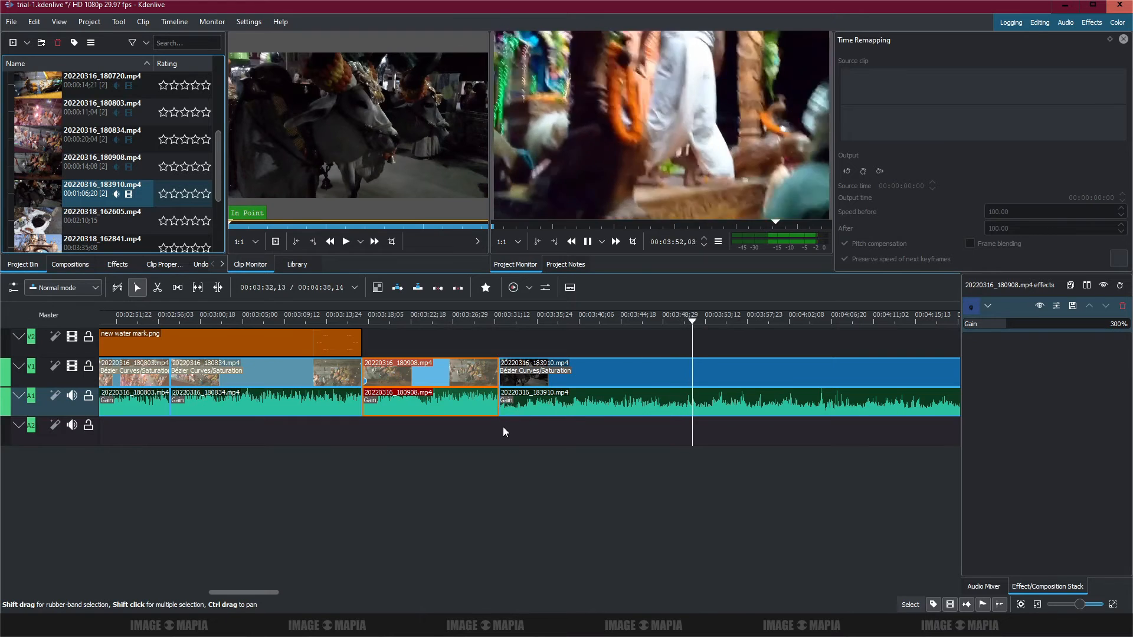
key("space")
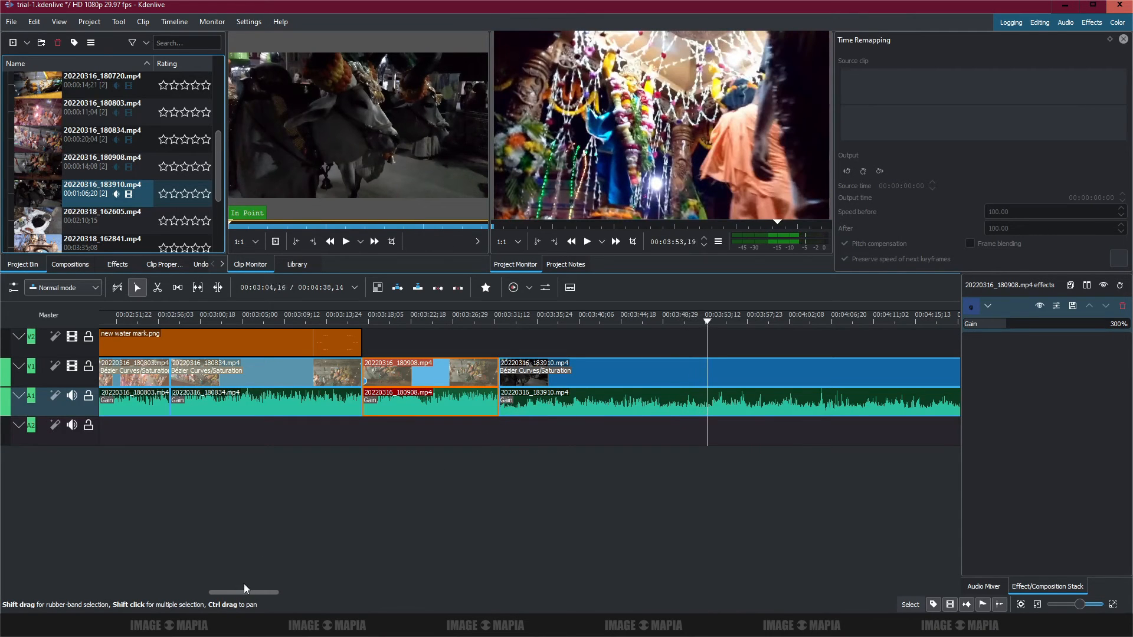
left_click_drag(254, 594, 302, 593)
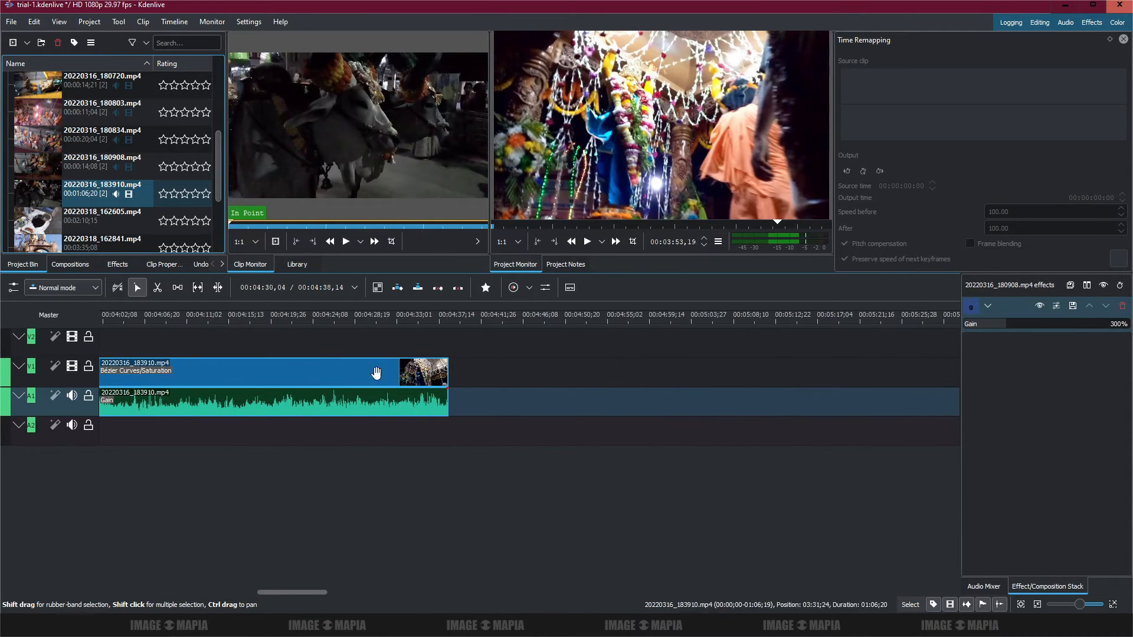
left_click(397, 331)
key("space")
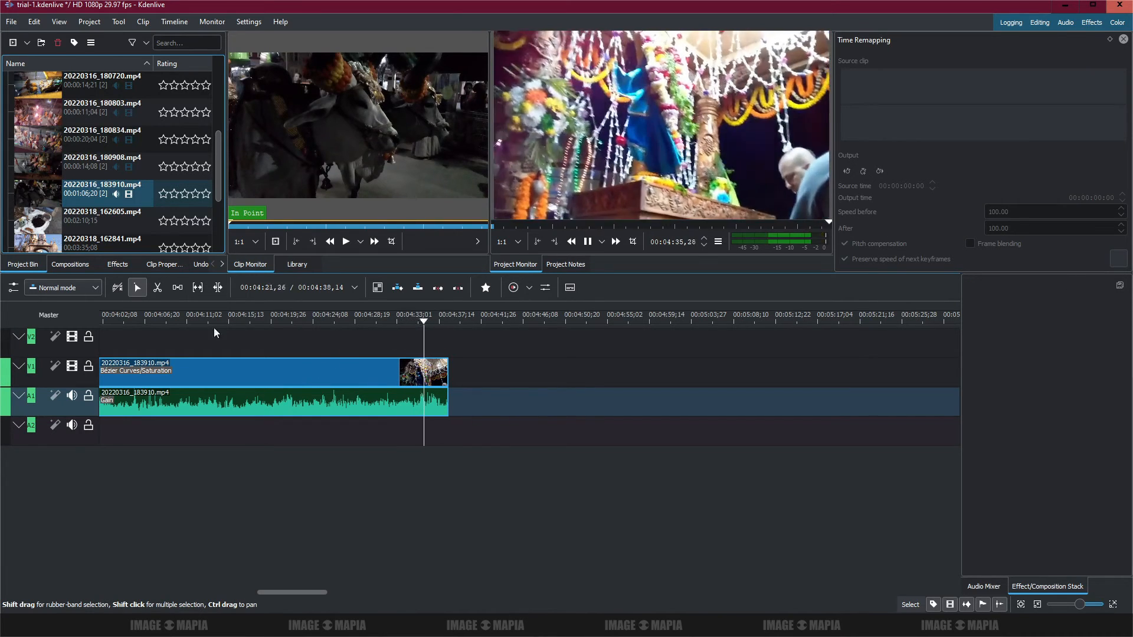
key("space")
- Append 20220318_162605.mp4 directly after 20220316_183910.mp4 and show its frame at 04:46,26
left_click(77, 222)
left_click_drag(77, 222, 502, 334)
left_click(528, 321)
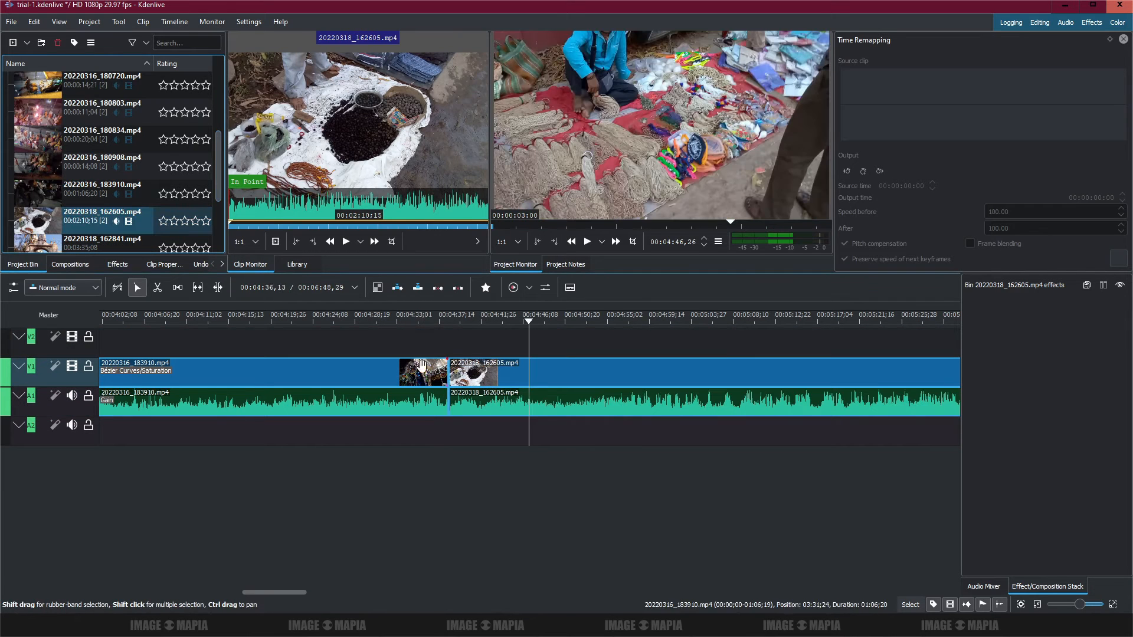
- Copy the Bézier Curves, Saturation and Gain effects from 20220316_183910.mp4 onto 20220318_162605.mp4
left_click(346, 367)
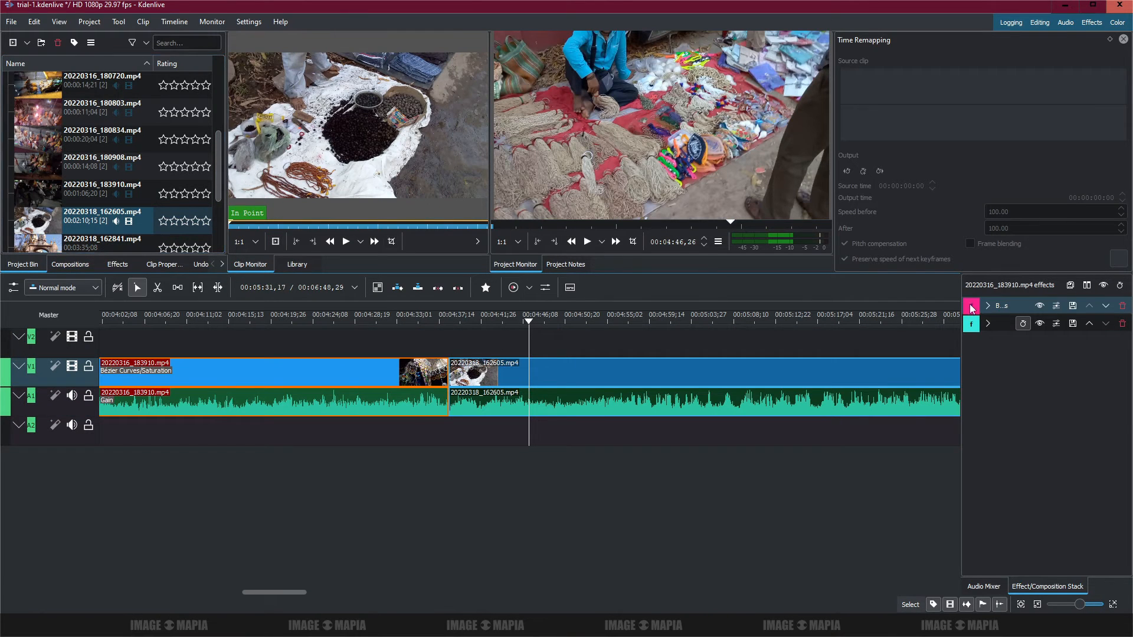
left_click_drag(974, 307, 840, 371)
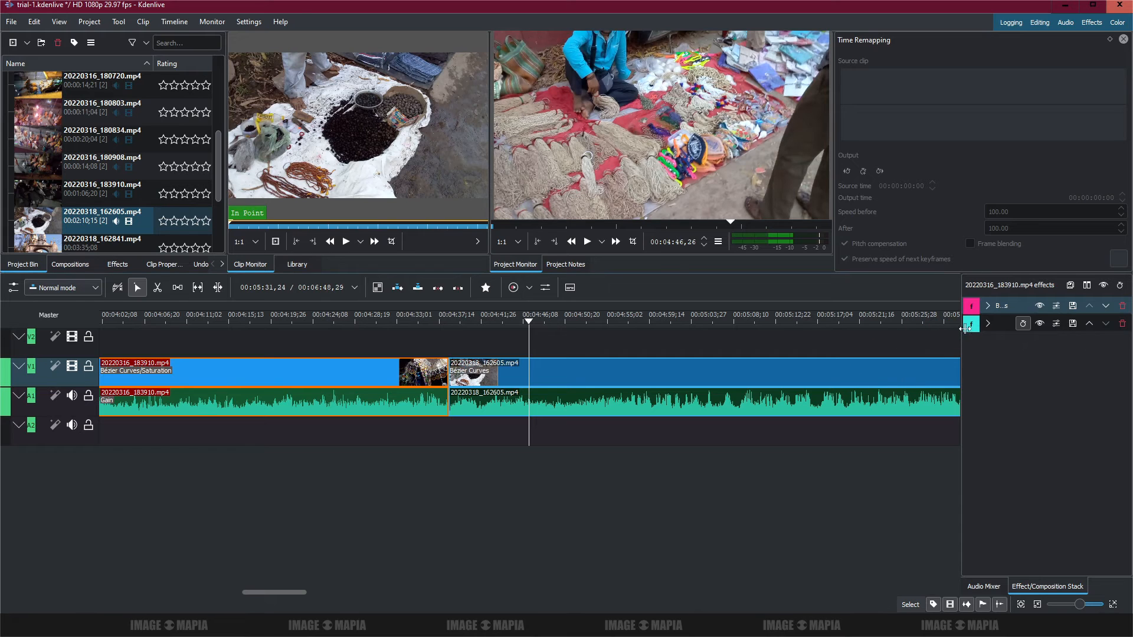
left_click_drag(973, 326, 816, 372)
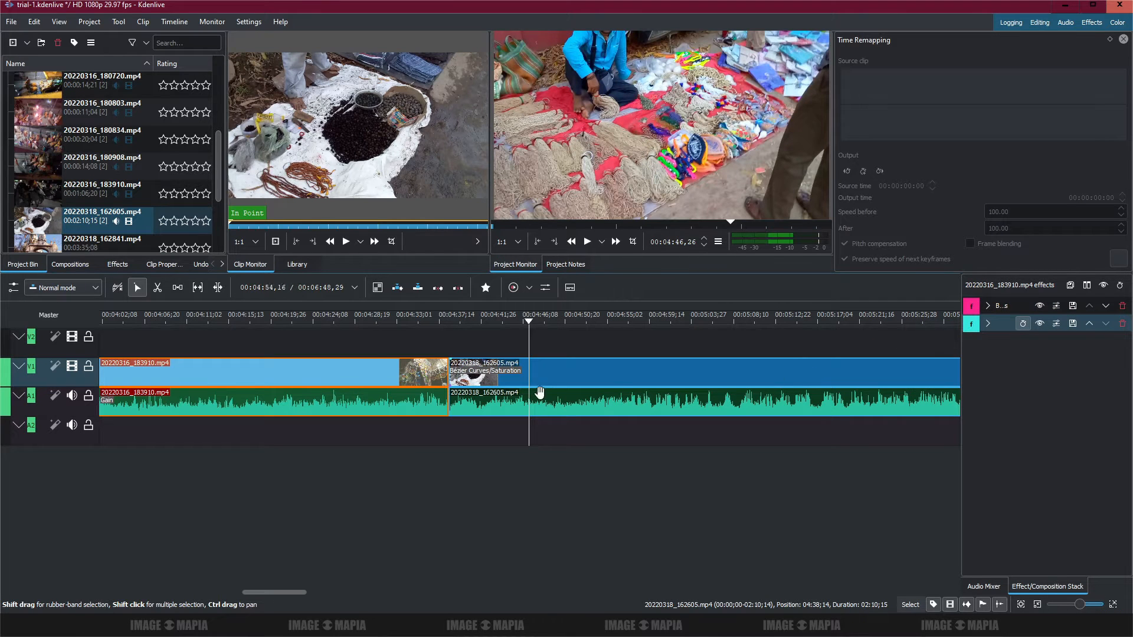
left_click(415, 409)
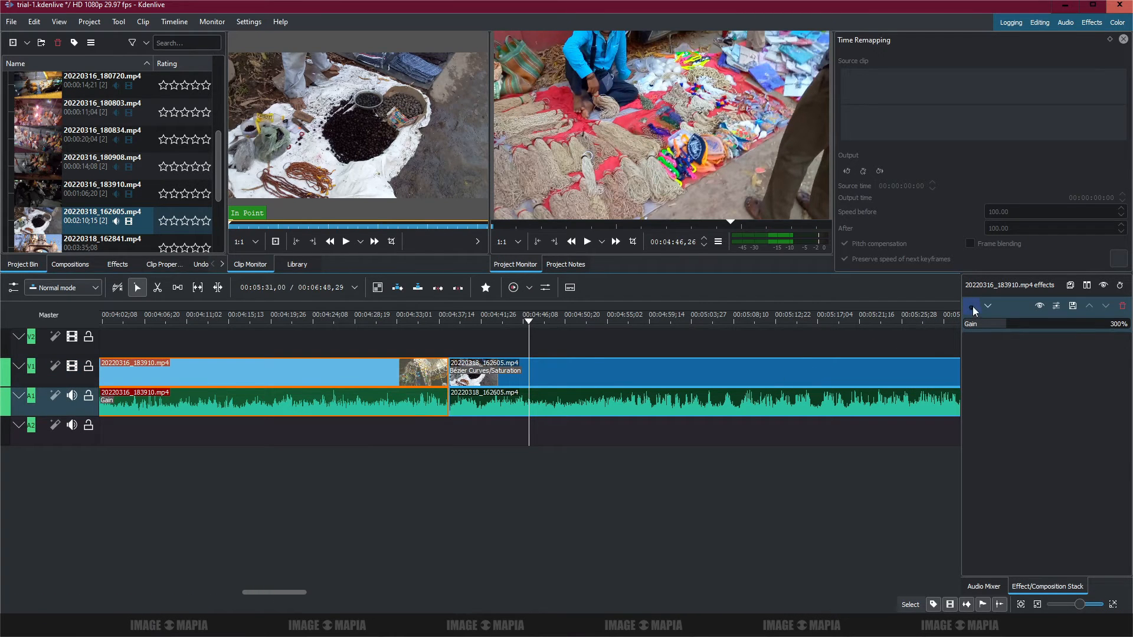
left_click_drag(974, 310, 716, 391)
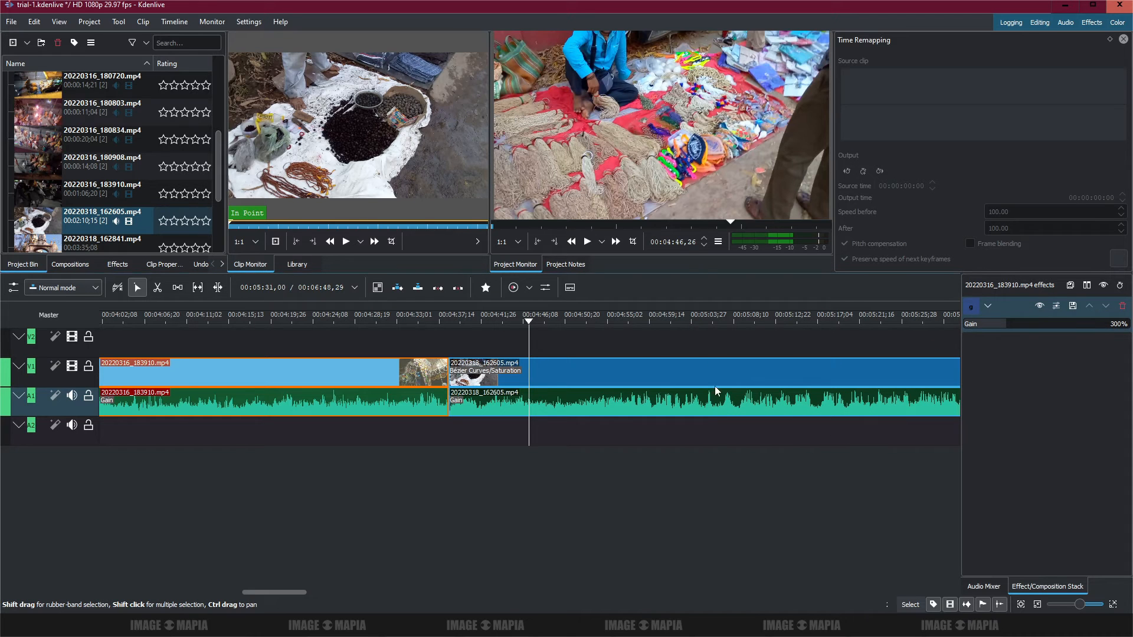
- Play back 20220318_162605.mp4 around 04:51 and again near its end to check the copied effects
left_click(558, 341)
key("space")
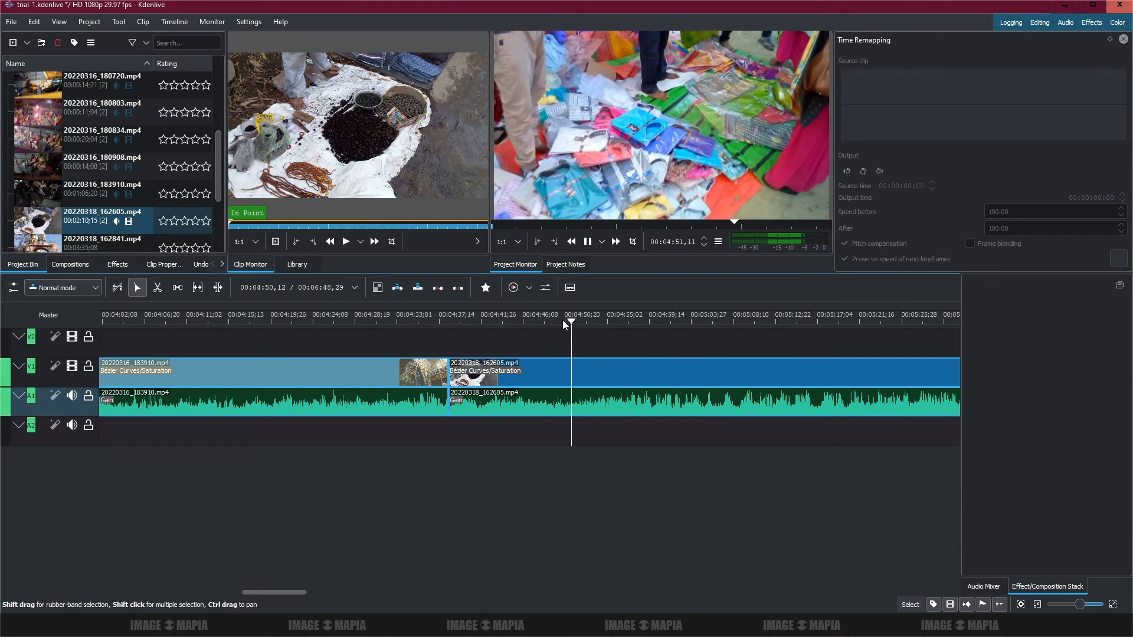
key("space")
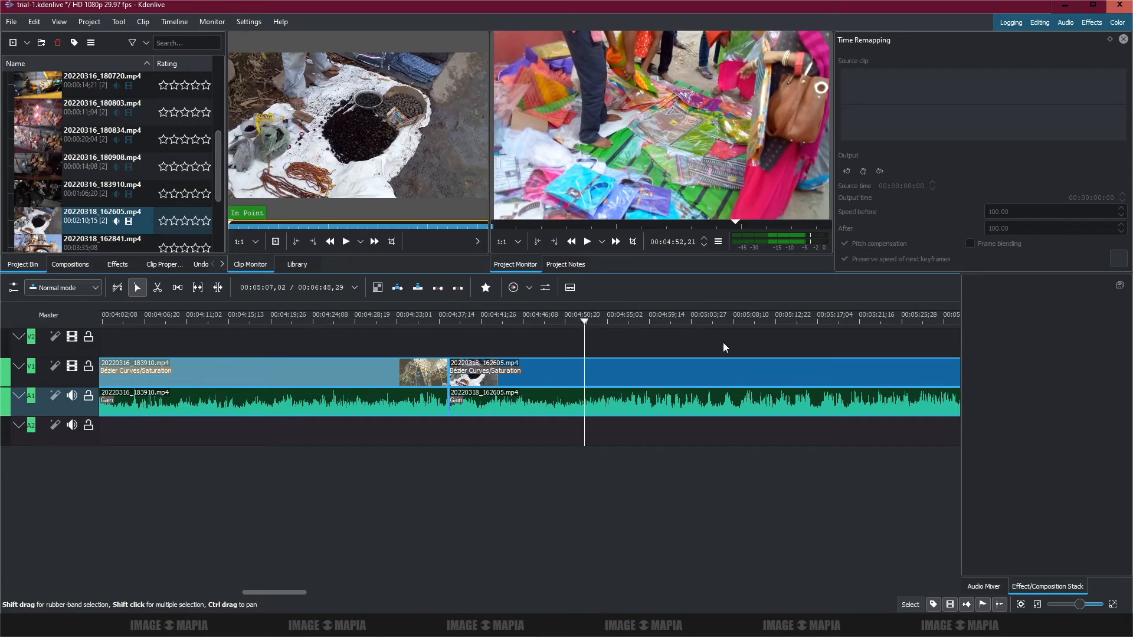
scroll(724, 342, "right", 10)
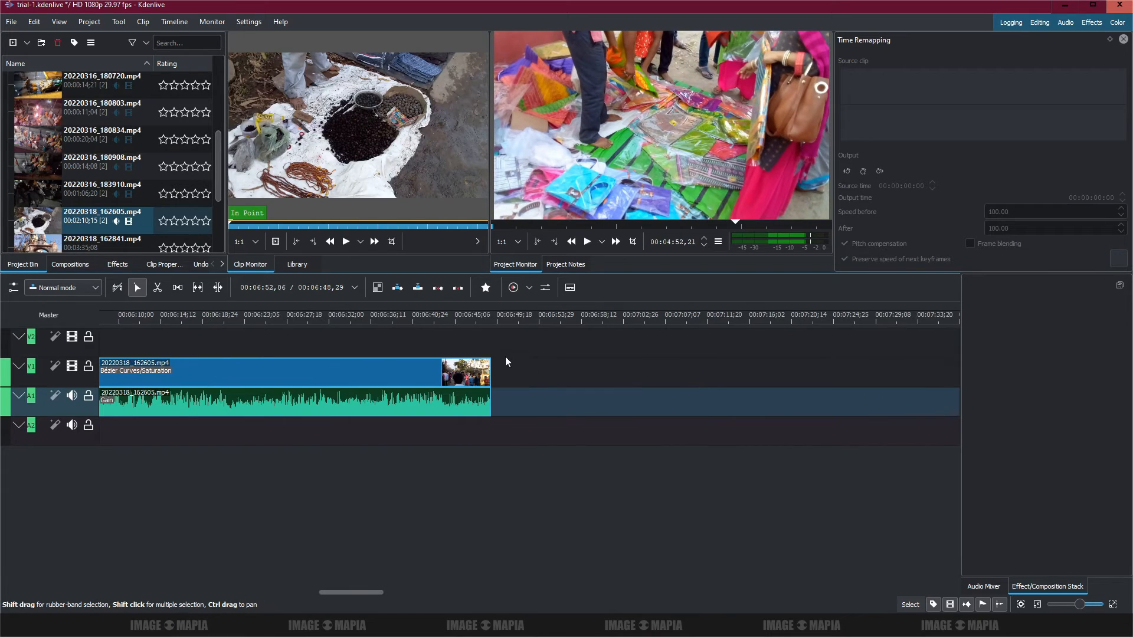
left_click(472, 322)
key("space")
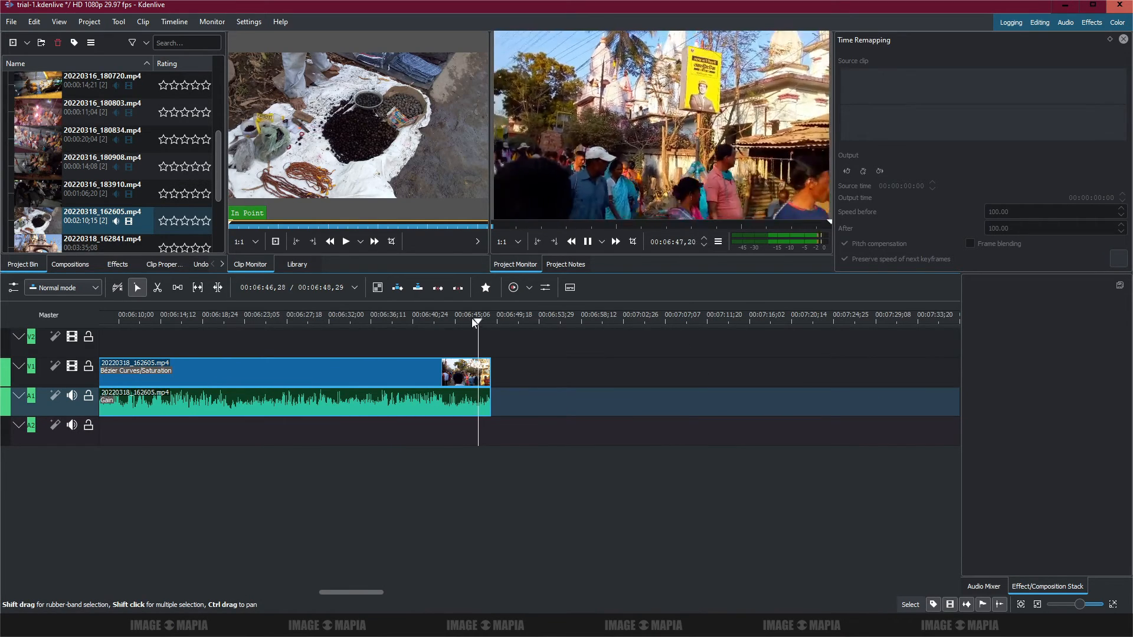
key("space")
- Append 20220318_162841.mp4 directly after 20220318_162605.mp4 and show its frame at 07:08,01
scroll(121, 214, "down", 1)
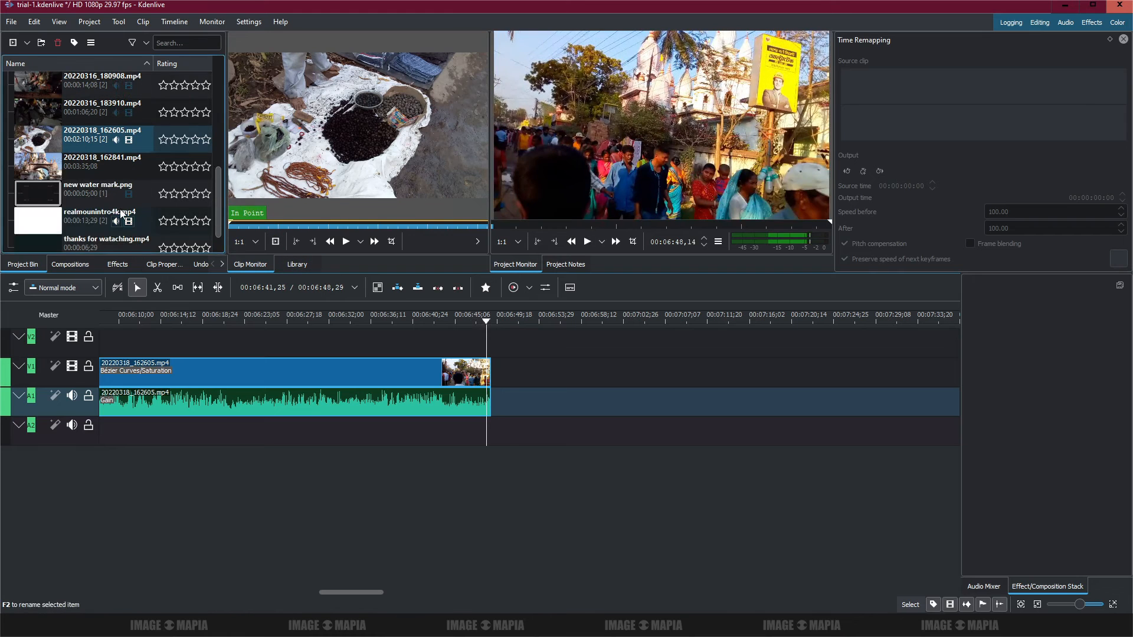
left_click(81, 170)
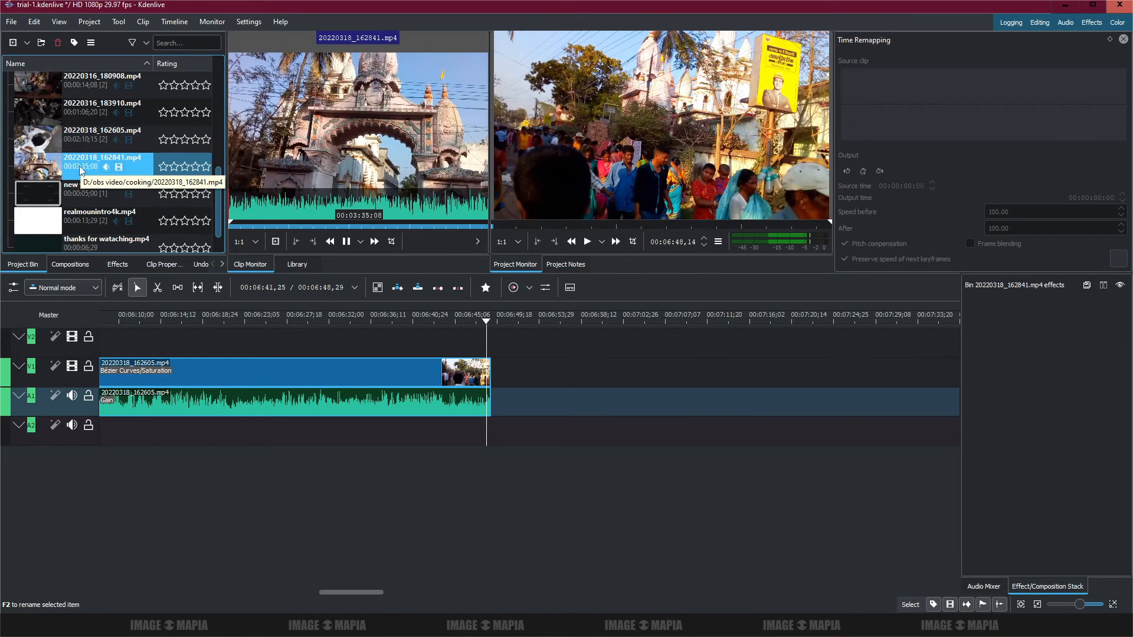
left_click_drag(81, 170, 476, 385)
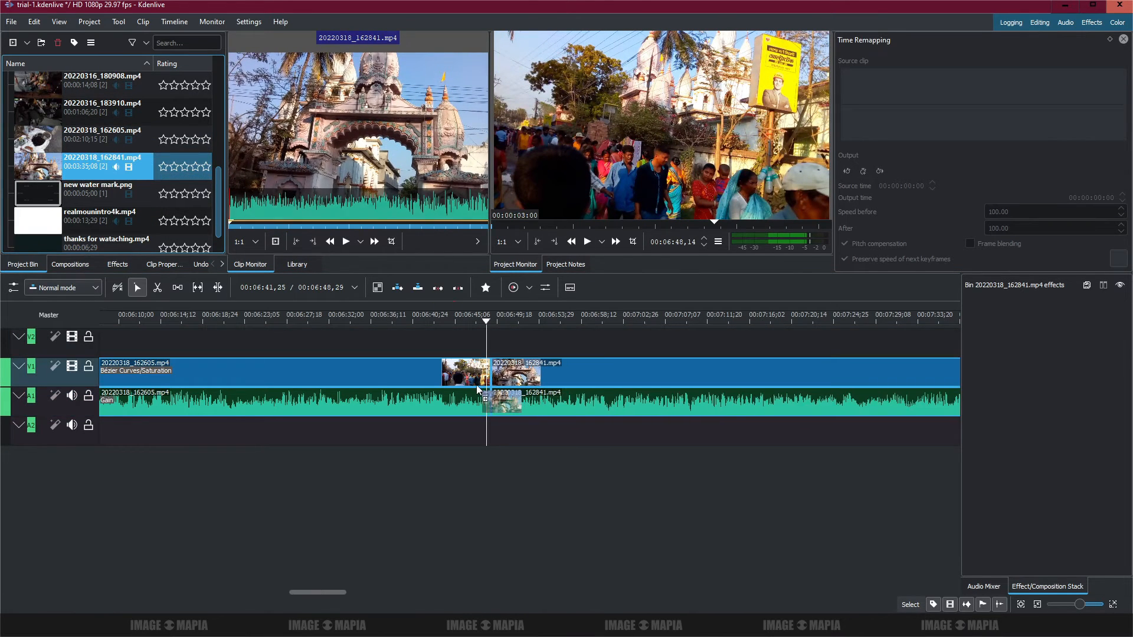
scroll(750, 366, "down", 5)
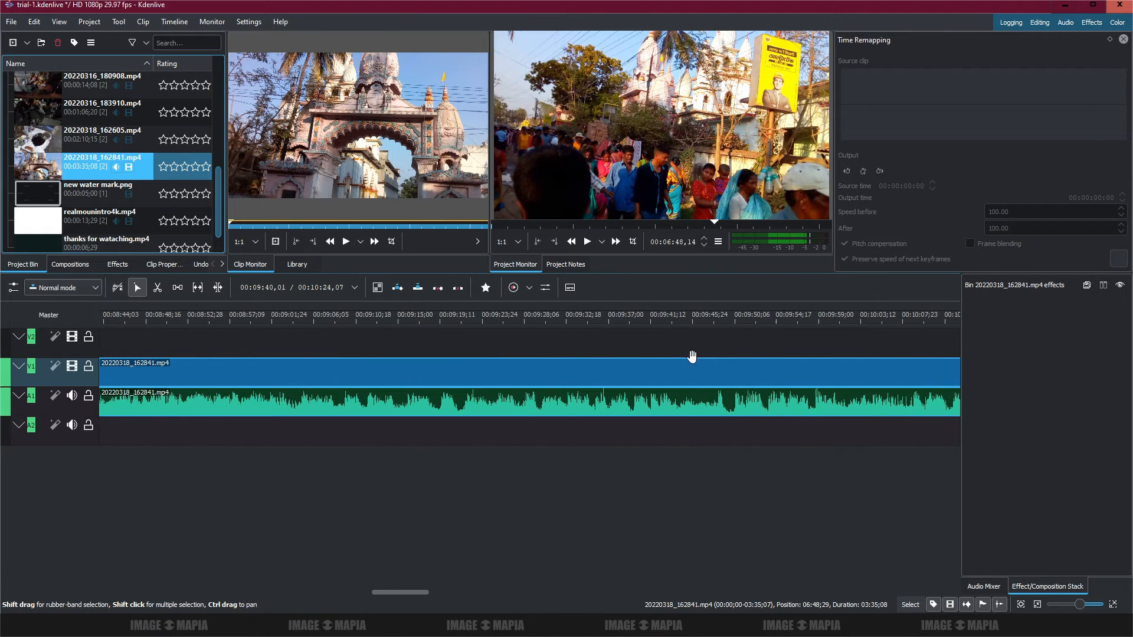
scroll(510, 336, "up", 4)
left_click(531, 322)
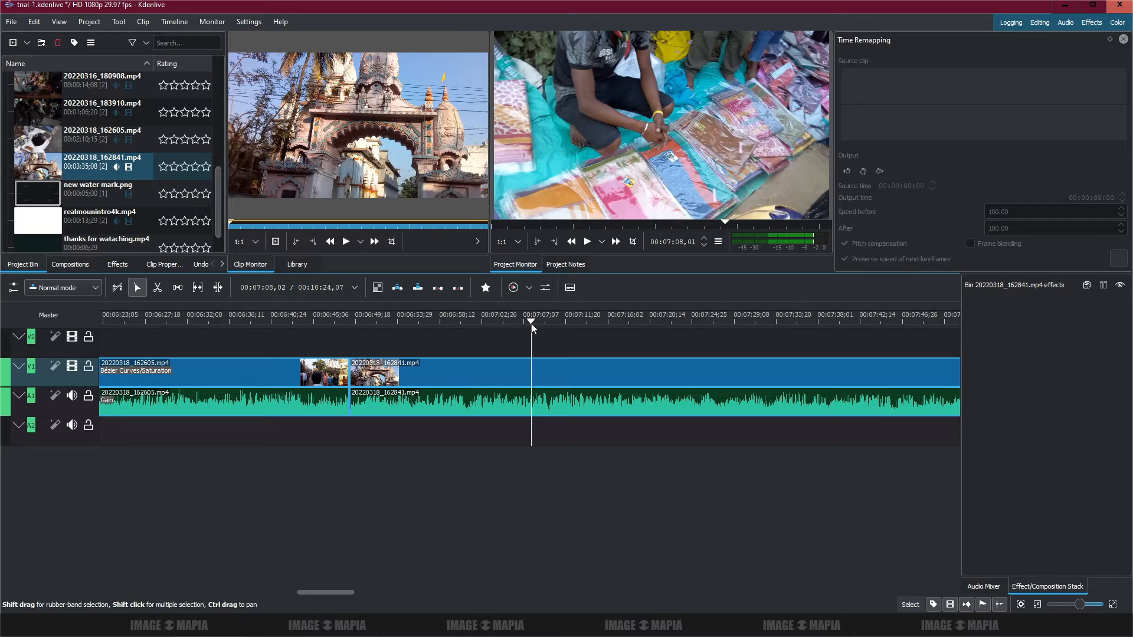
- Copy the Bézier Curves, Saturation and Gain effects from 20220318_162605.mp4 onto 20220318_162841.mp4
left_click(282, 378)
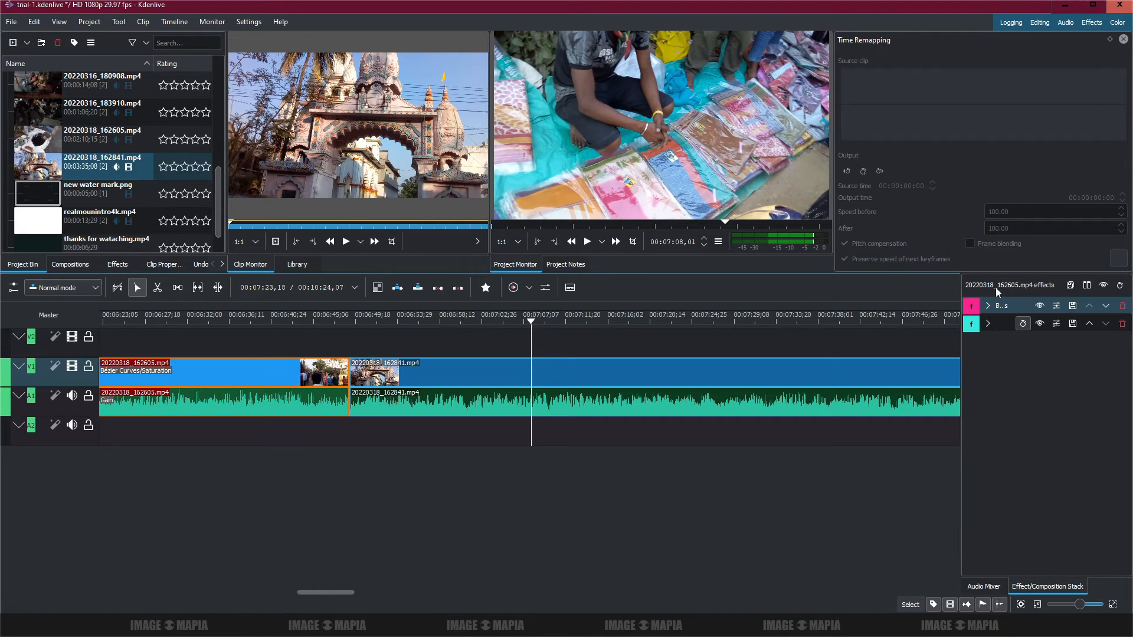
left_click_drag(974, 308, 773, 371)
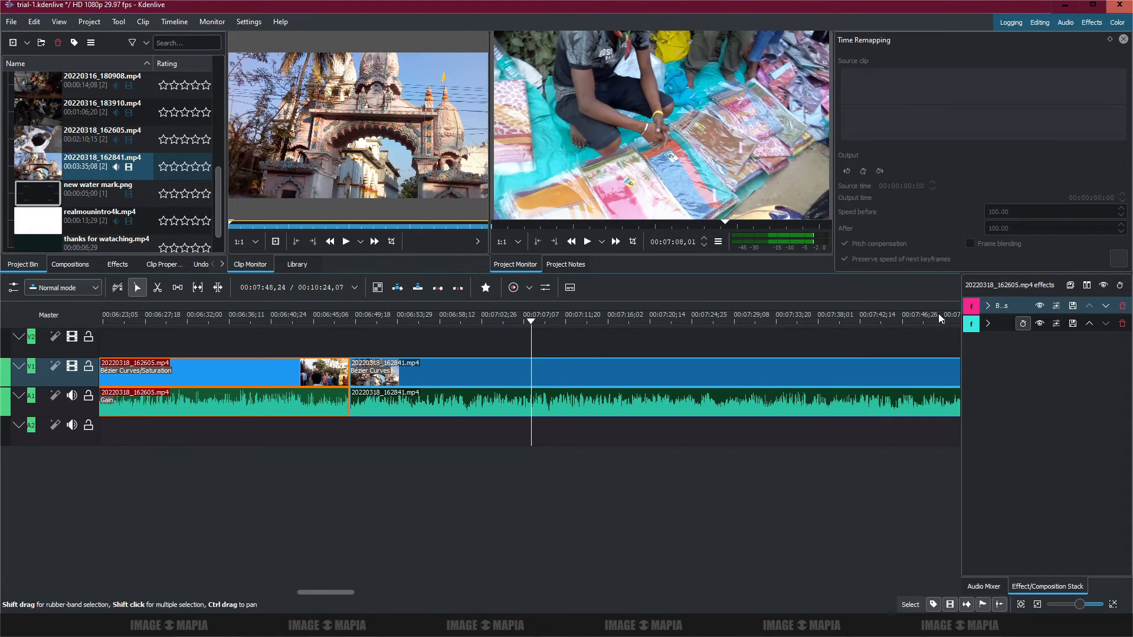
left_click_drag(974, 329, 724, 366)
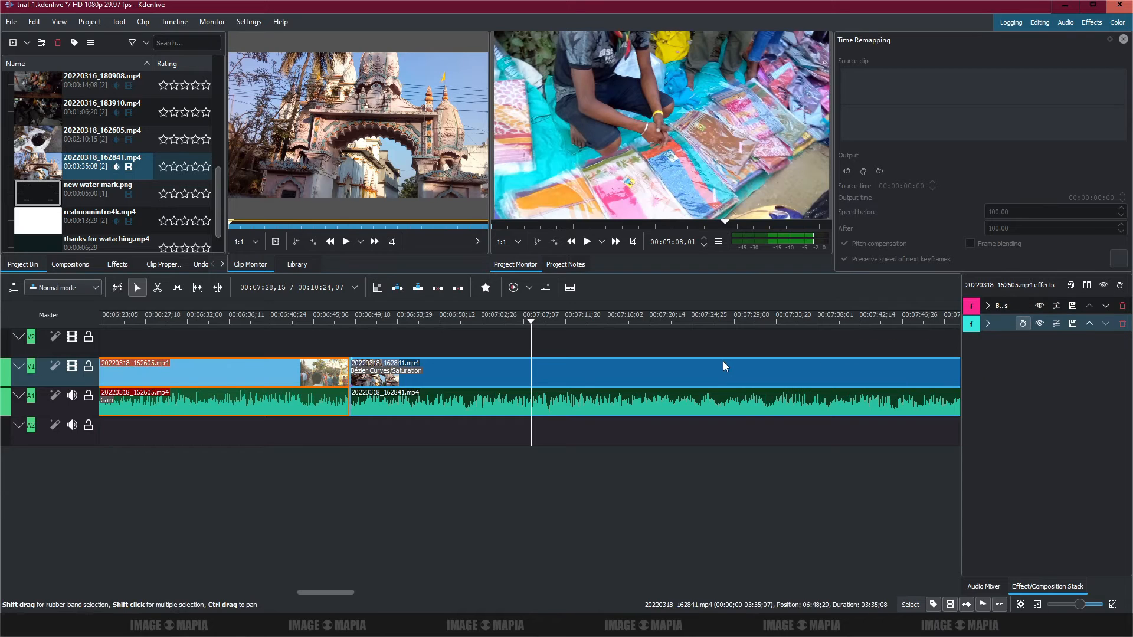
left_click(305, 403)
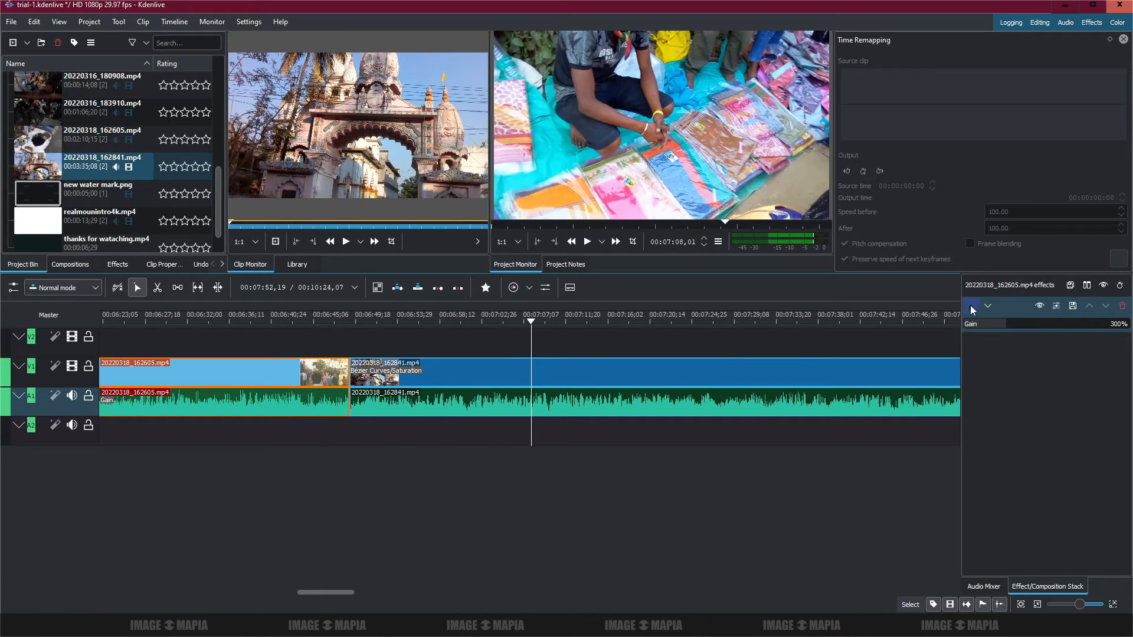
left_click_drag(974, 308, 721, 413)
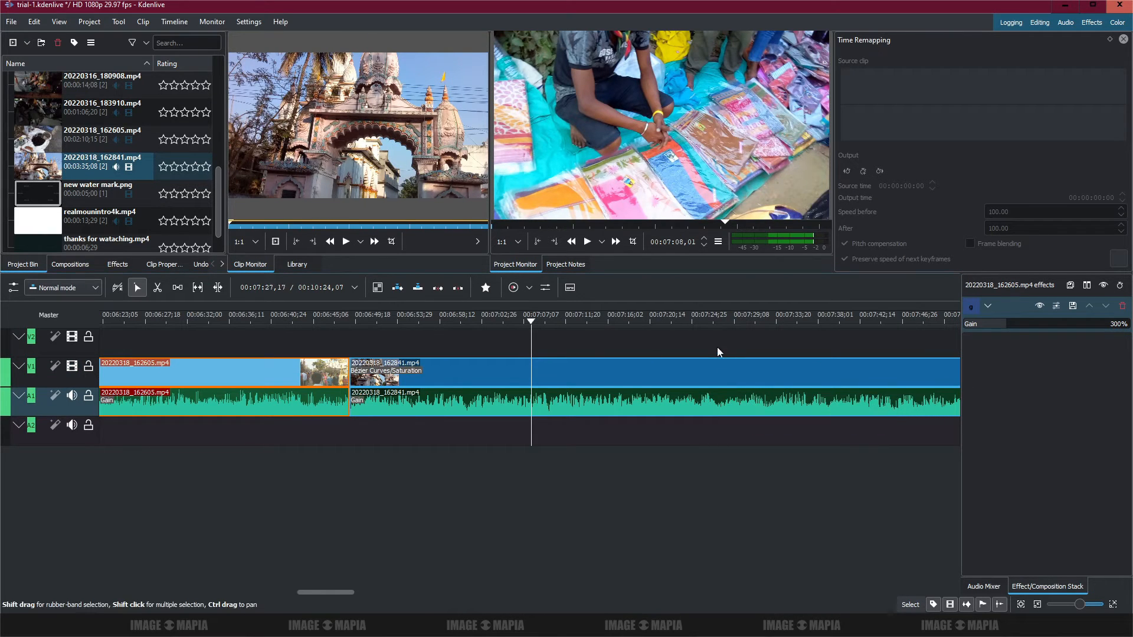
- Play back a short part of 20220318_162841.mp4 around 07:29 to check the copied effects
left_click(724, 347)
key("space")
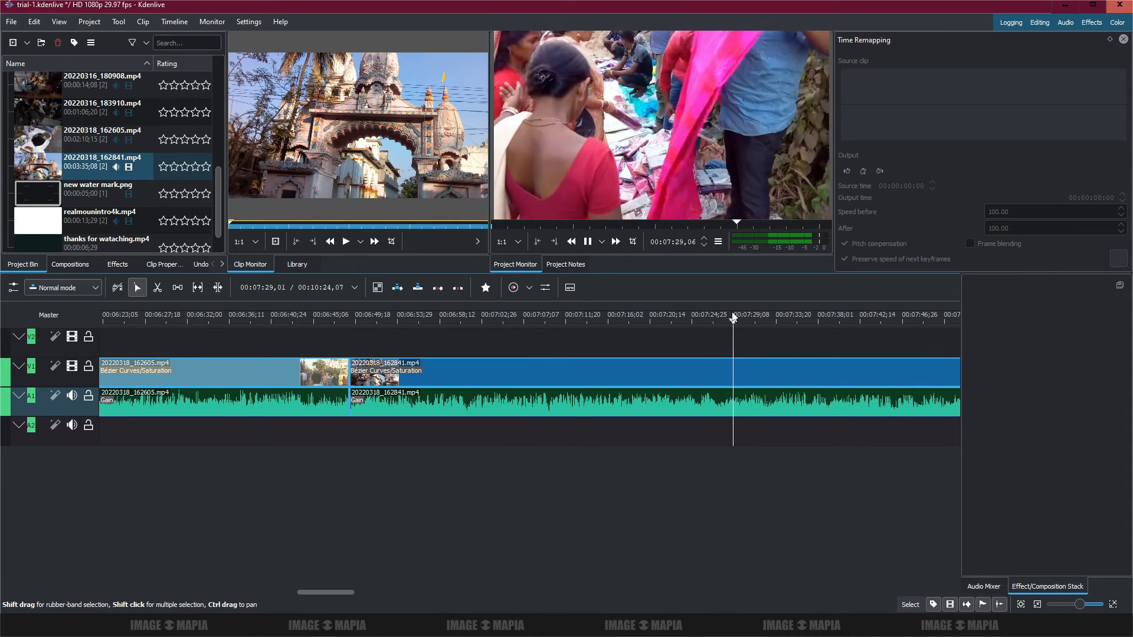
key("space")
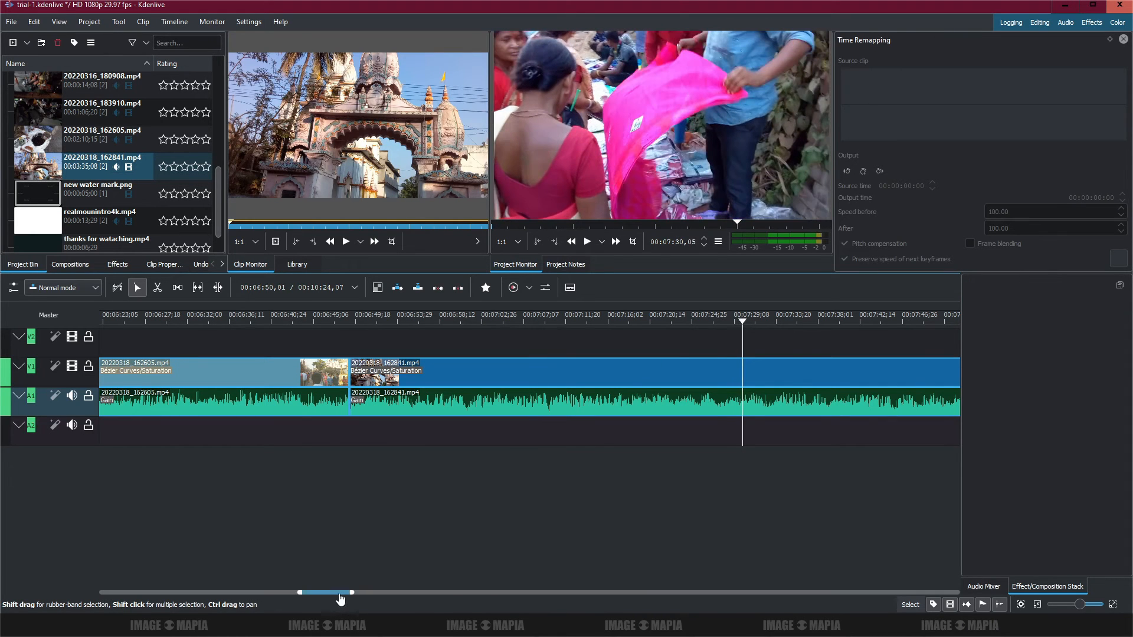
- Preview "thanks for wataching.mp4" from the bin and append it directly after the end of 20220318_162841.mp4
left_click_drag(341, 599, 437, 598)
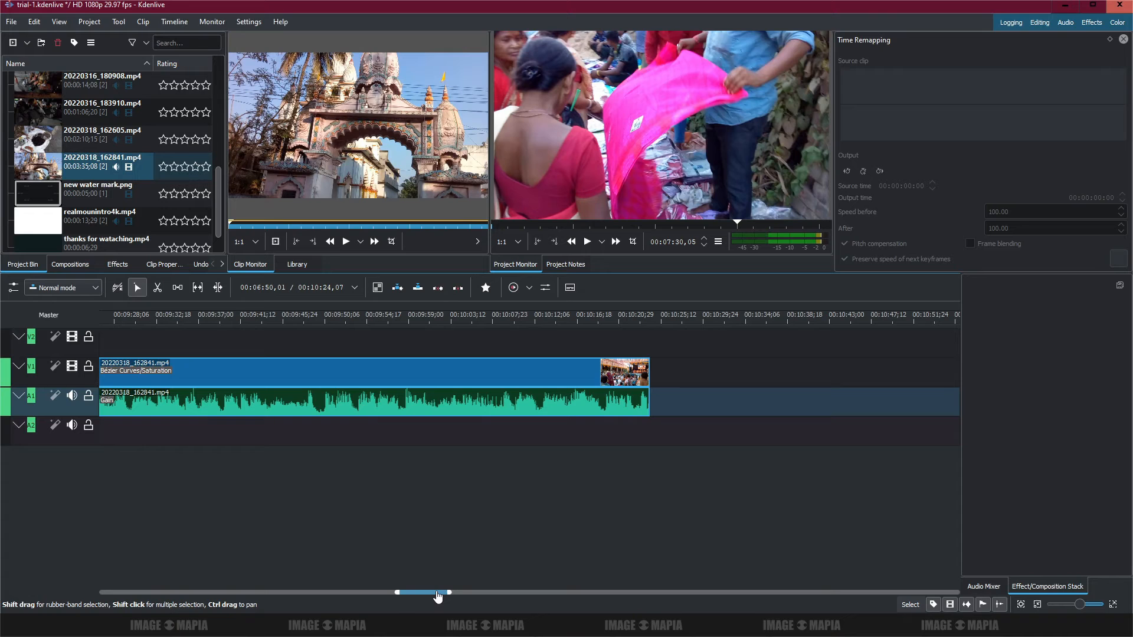
scroll(96, 218, "down", 1)
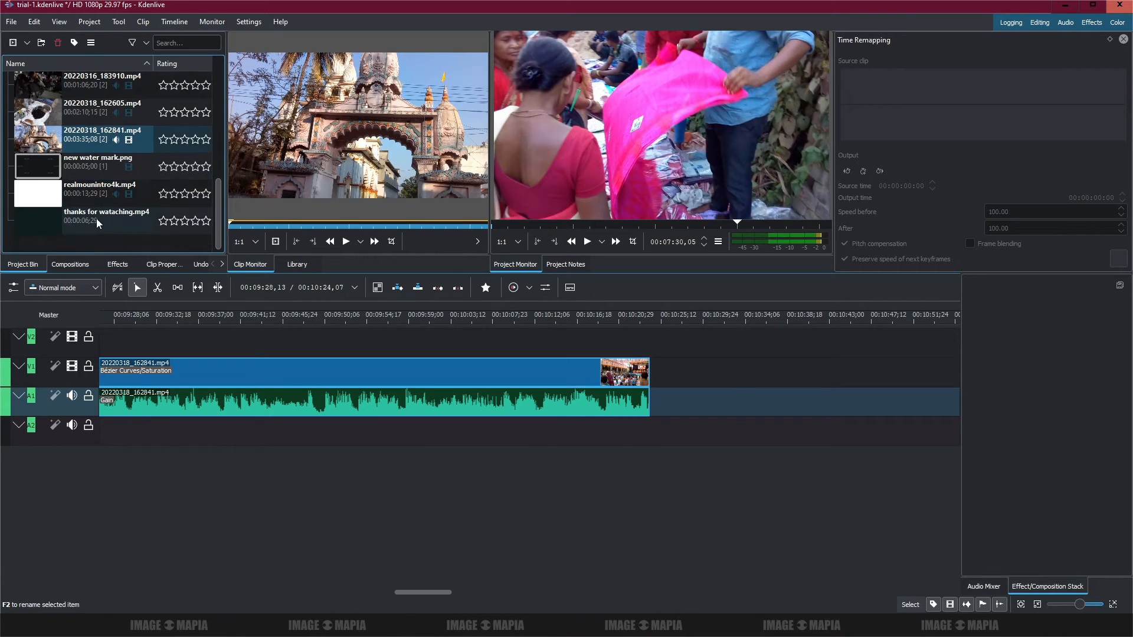
left_click(96, 214)
key("space")
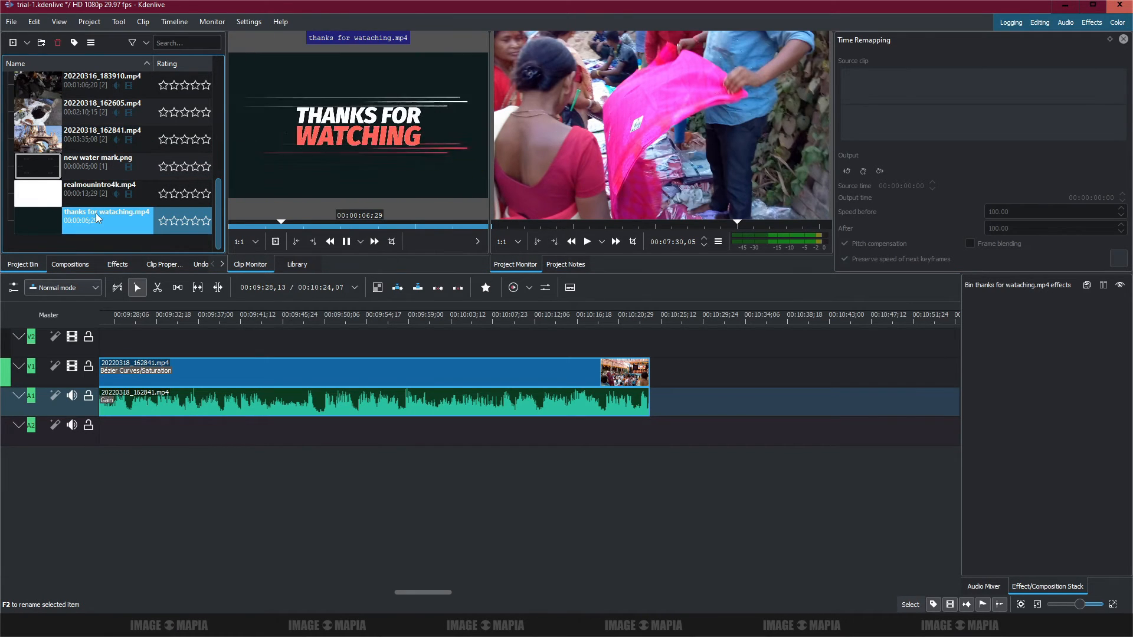
left_click_drag(95, 213, 643, 342)
- Move the playhead to the end of 20220318_162841.mp4 and add a default-duration fade out to its video
left_click(637, 328)
key("space")
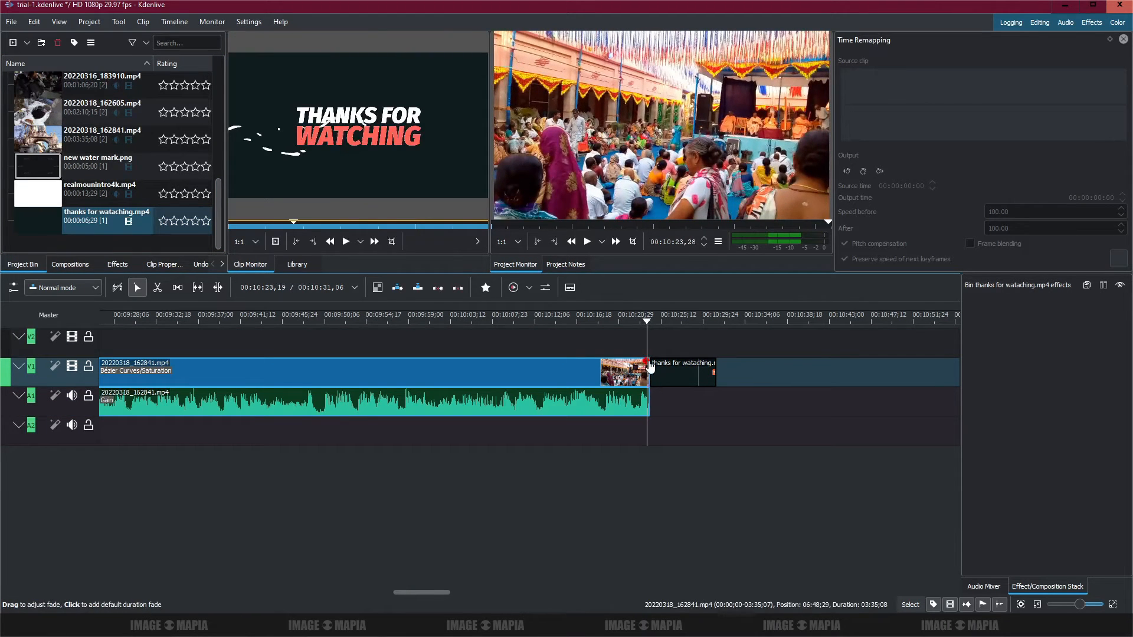
left_click(649, 366)
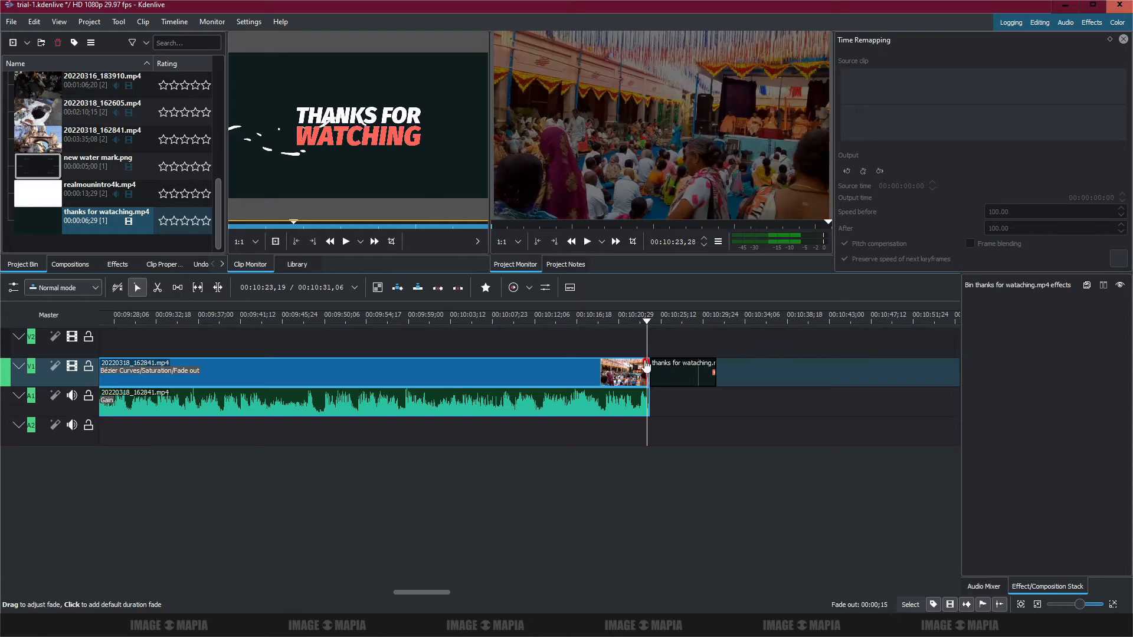
- Play back the end of 20220318_162841.mp4 into the outro to check the video fade out
left_click(621, 324)
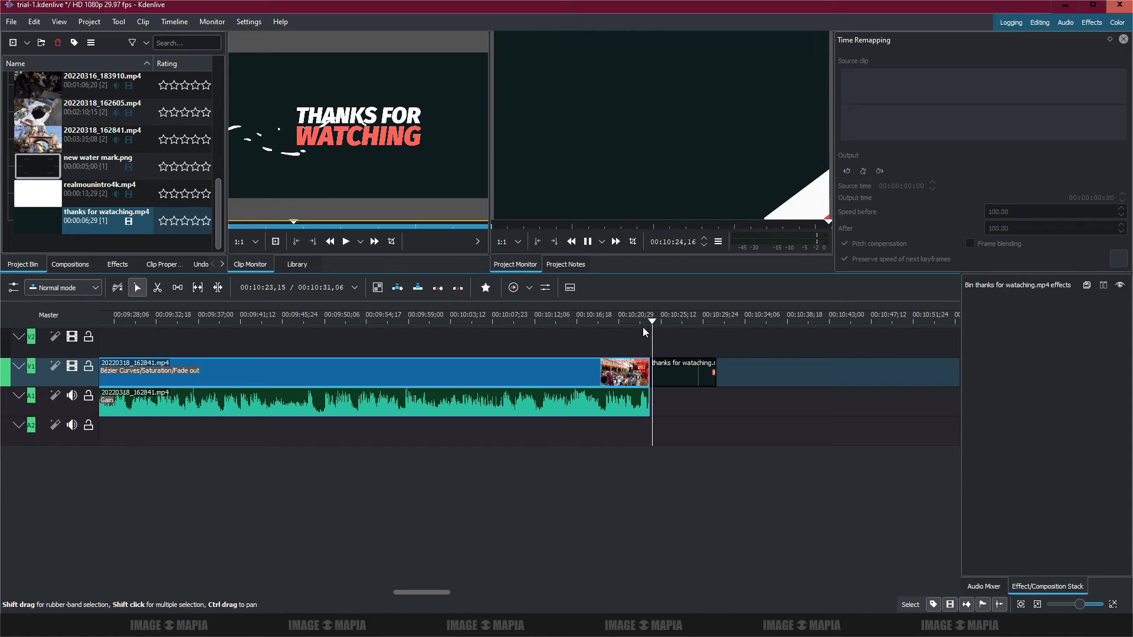
key("space")
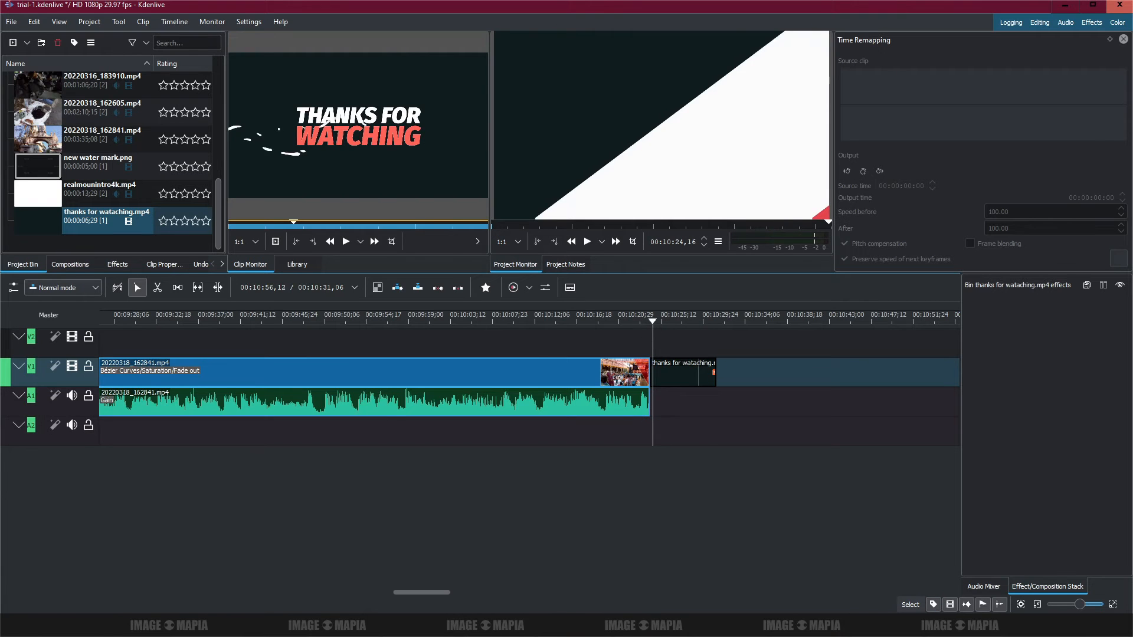
left_click(929, 624)
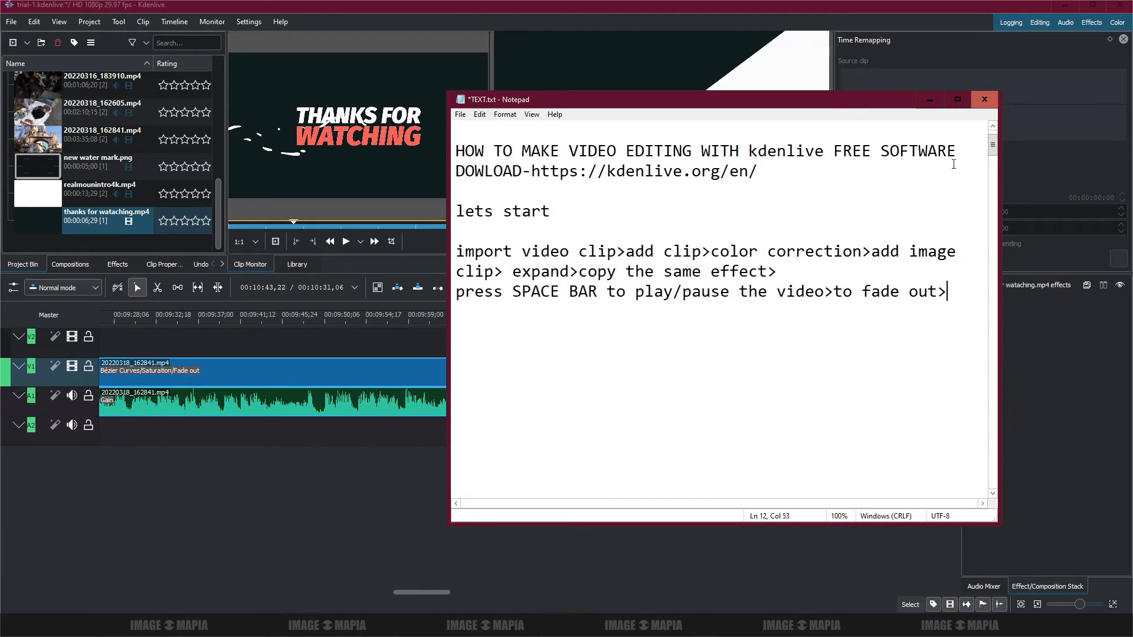
left_click(930, 101)
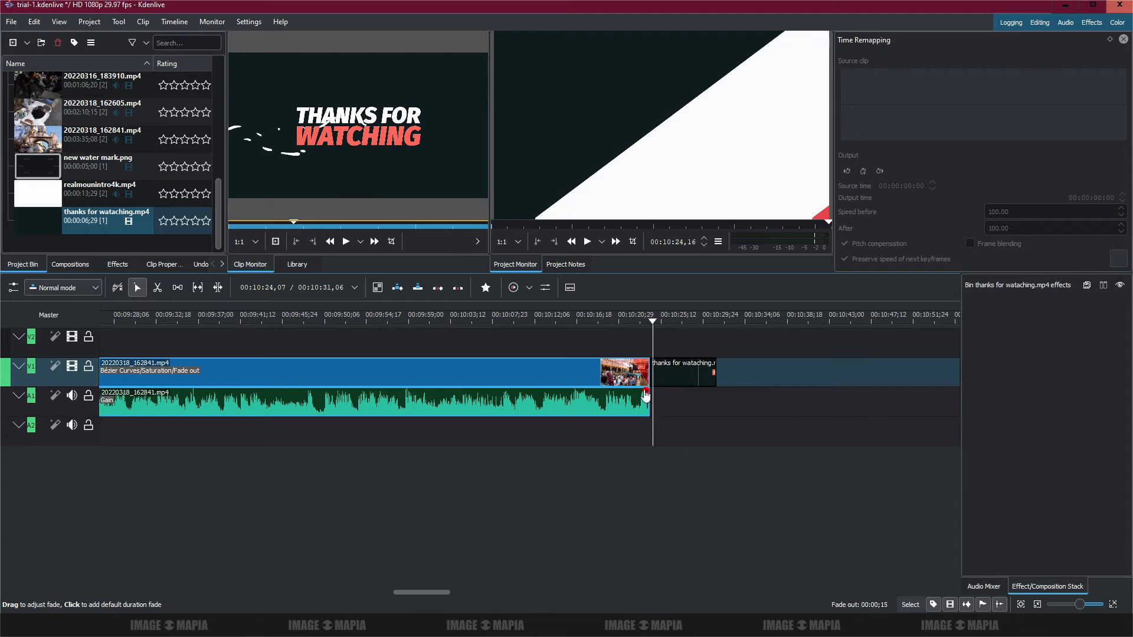
- Add a default-duration fade out to the audio of 20220318_162841.mp4 and play back its ending
left_click(624, 332)
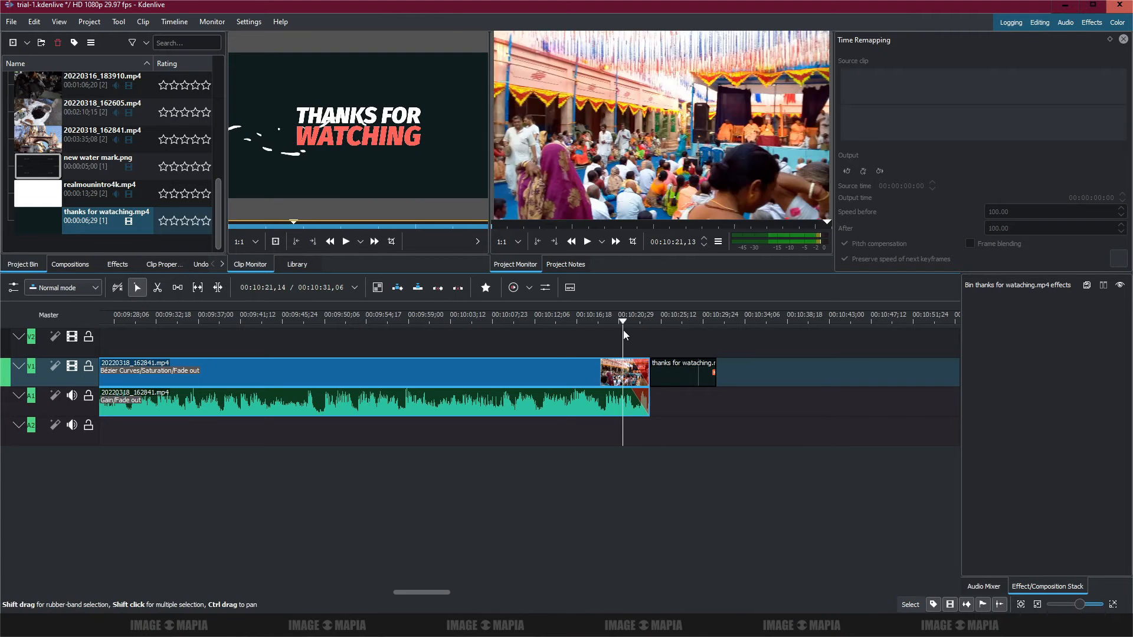
key("space")
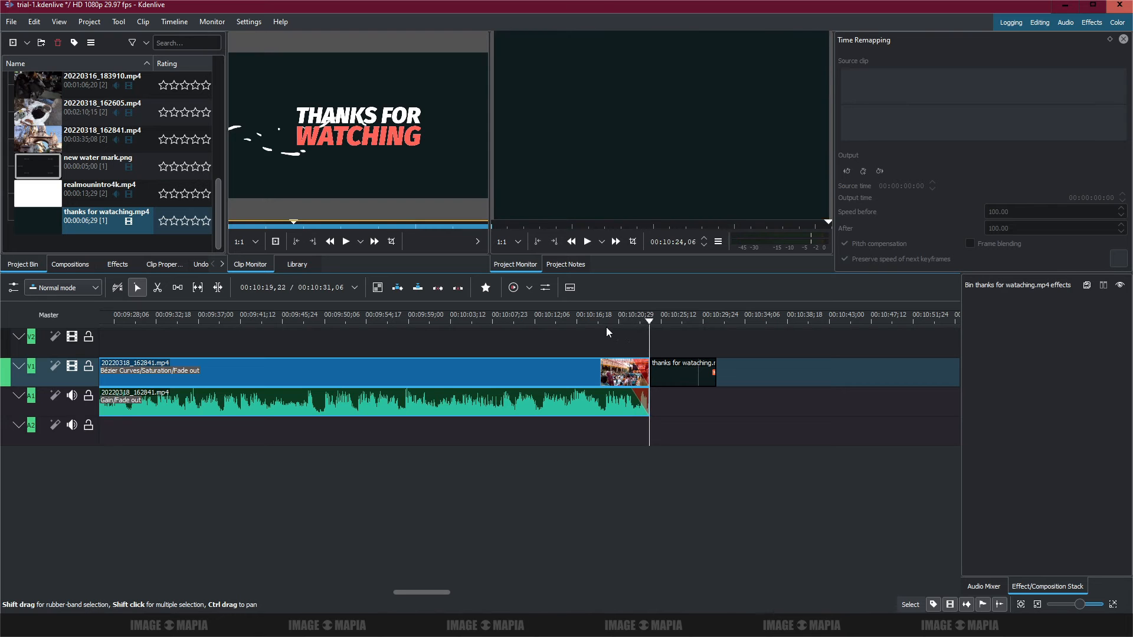
left_click(607, 327)
- Extend the new water mark.png clip on V2 to the end of 20220318_162841.mp4 and save the project
scroll(515, 358, "down", 5)
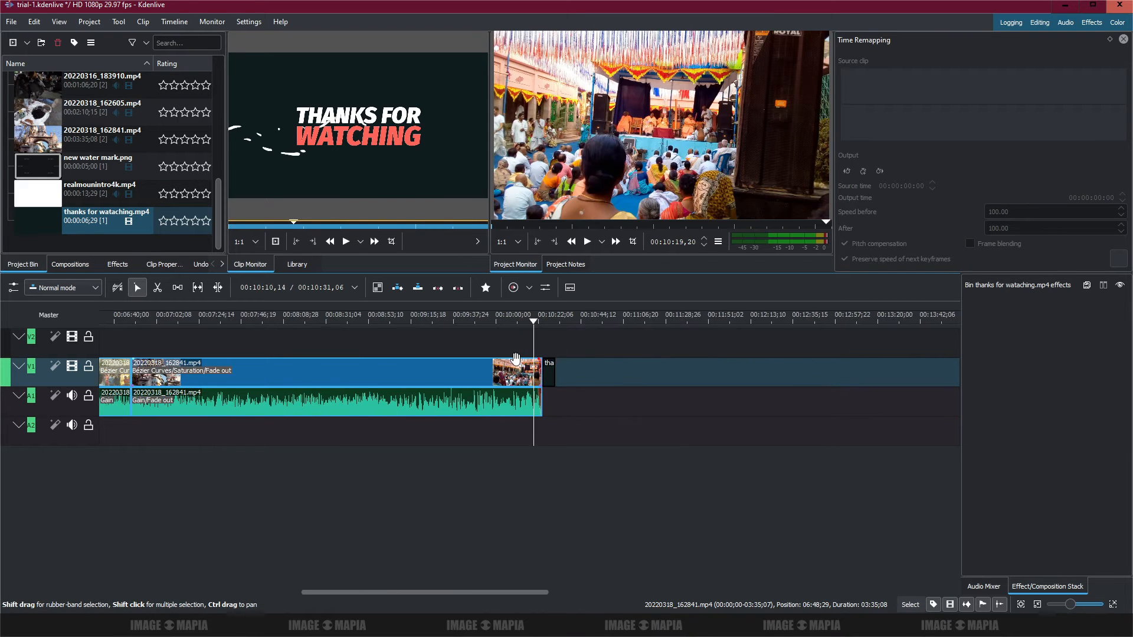
scroll(512, 358, "up", 2)
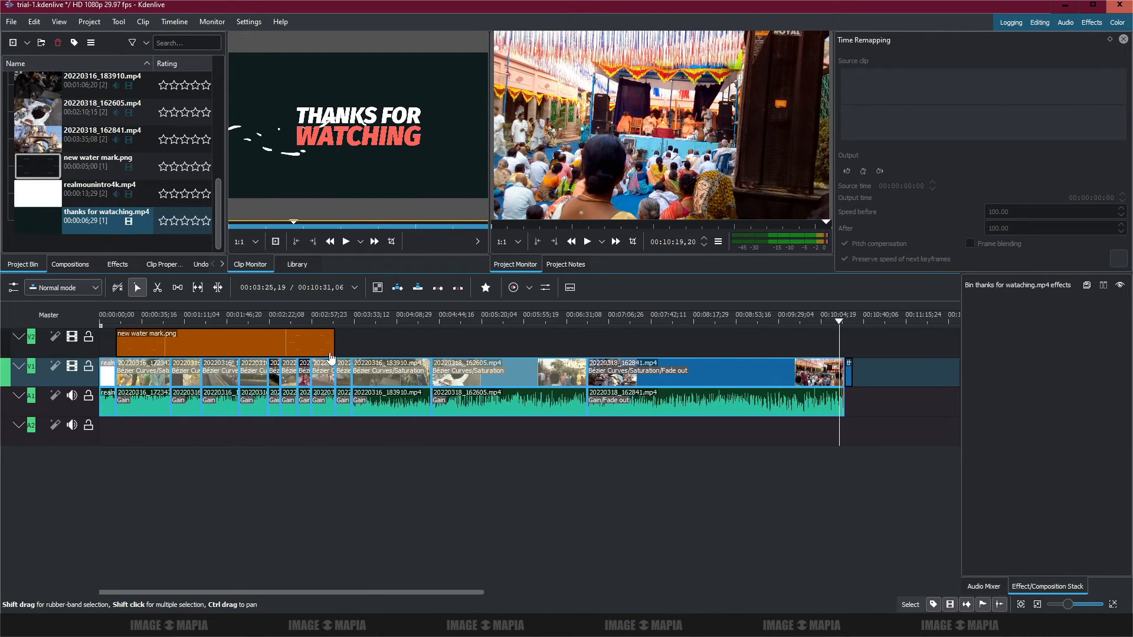
left_click_drag(334, 346, 843, 341)
scroll(831, 352, "up", 2)
scroll(831, 352, "up", 4)
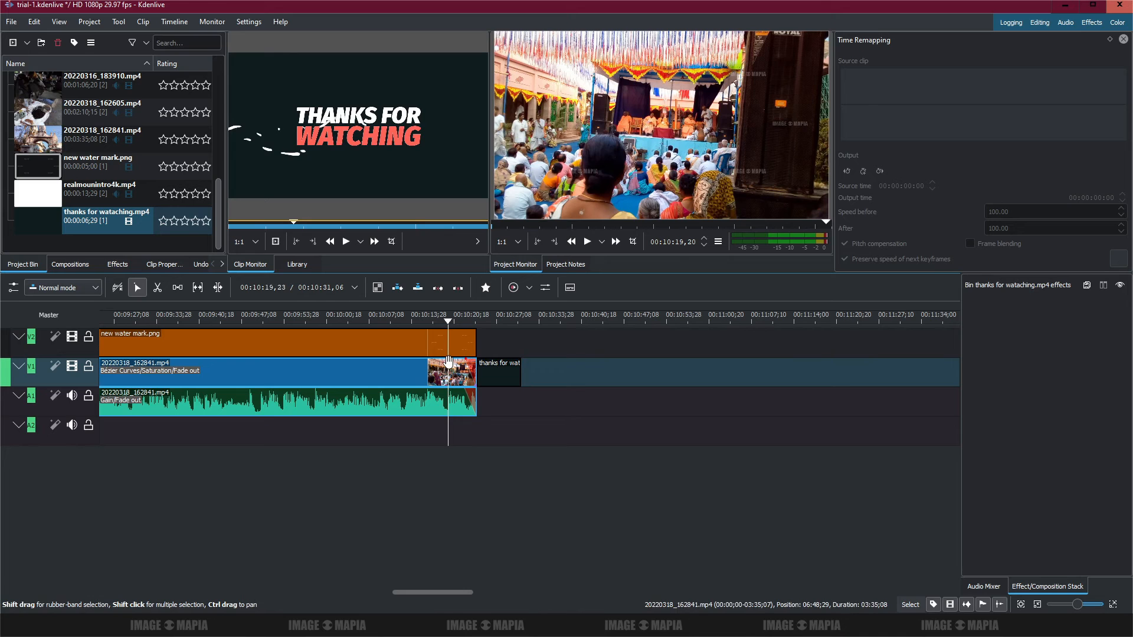
key("ctrl+s")
scroll(417, 372, "up", 2)
scroll(416, 372, "down", 4)
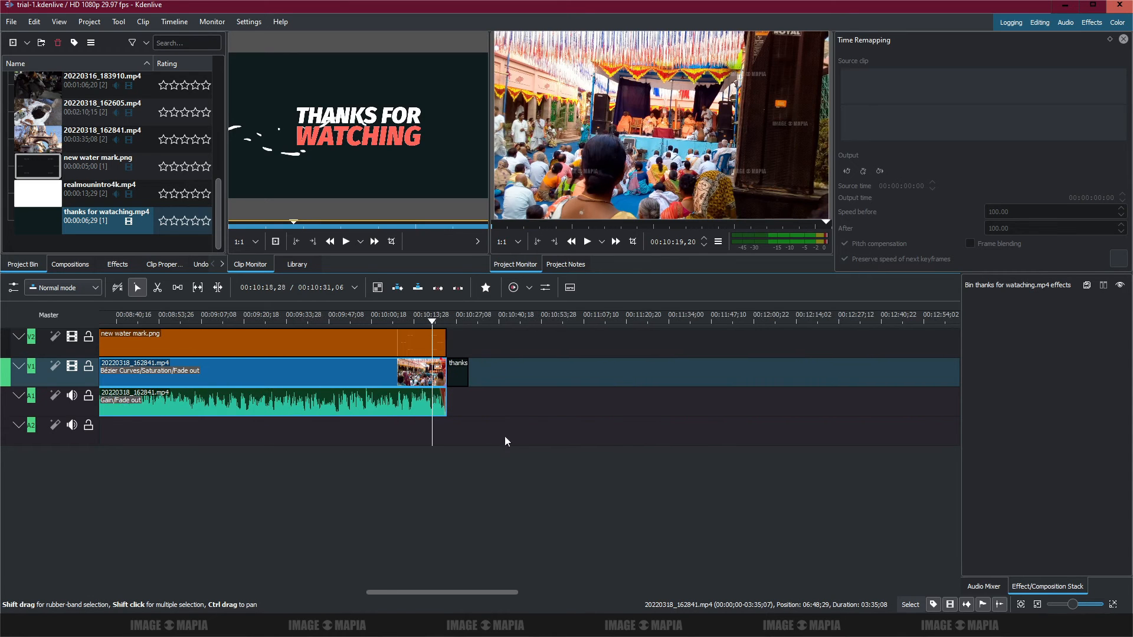
- Switch to the TEXT.txt notes in Notepad and add the line "ctrl+mouse rolling to zoom out/in the video clip"
left_click(879, 624)
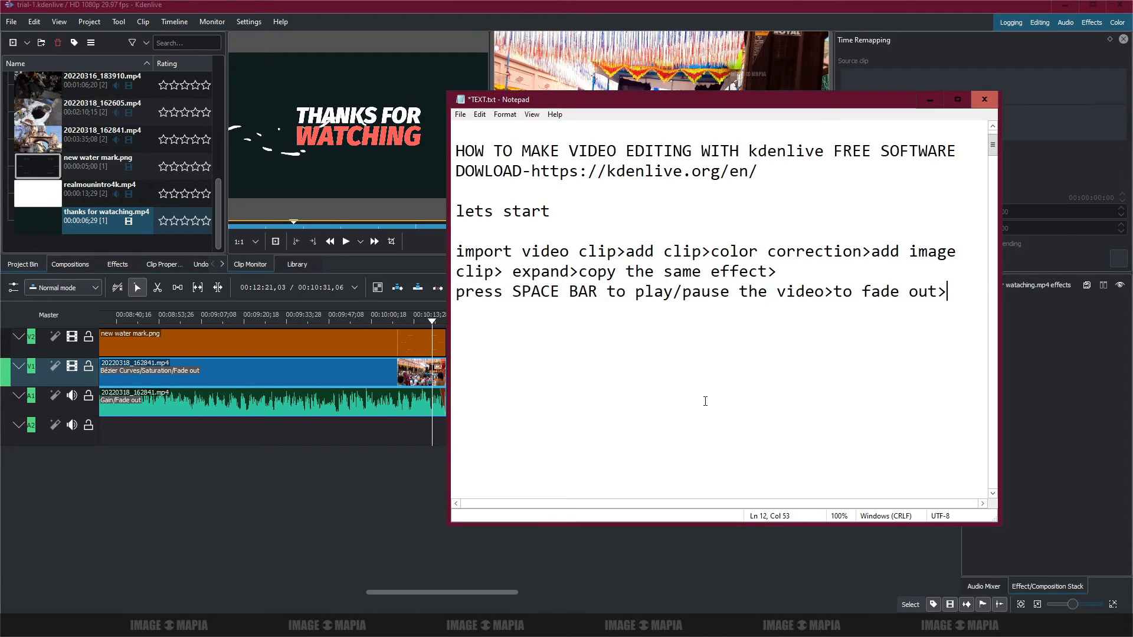
key("Return")
type("ctrl+mouse r")
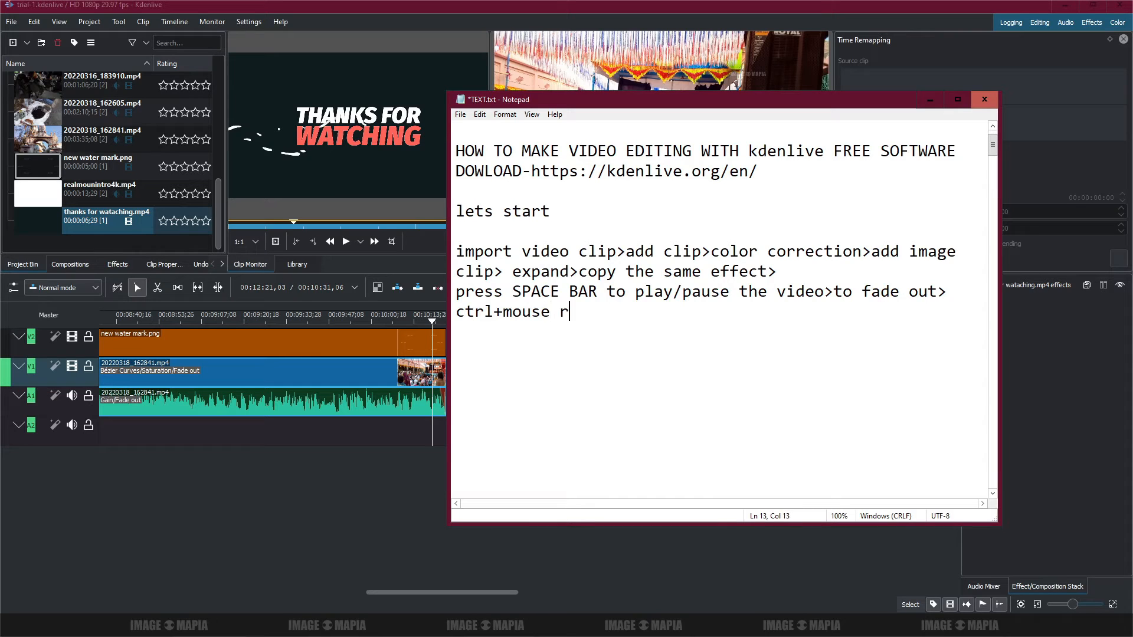
type("olling to zoon")
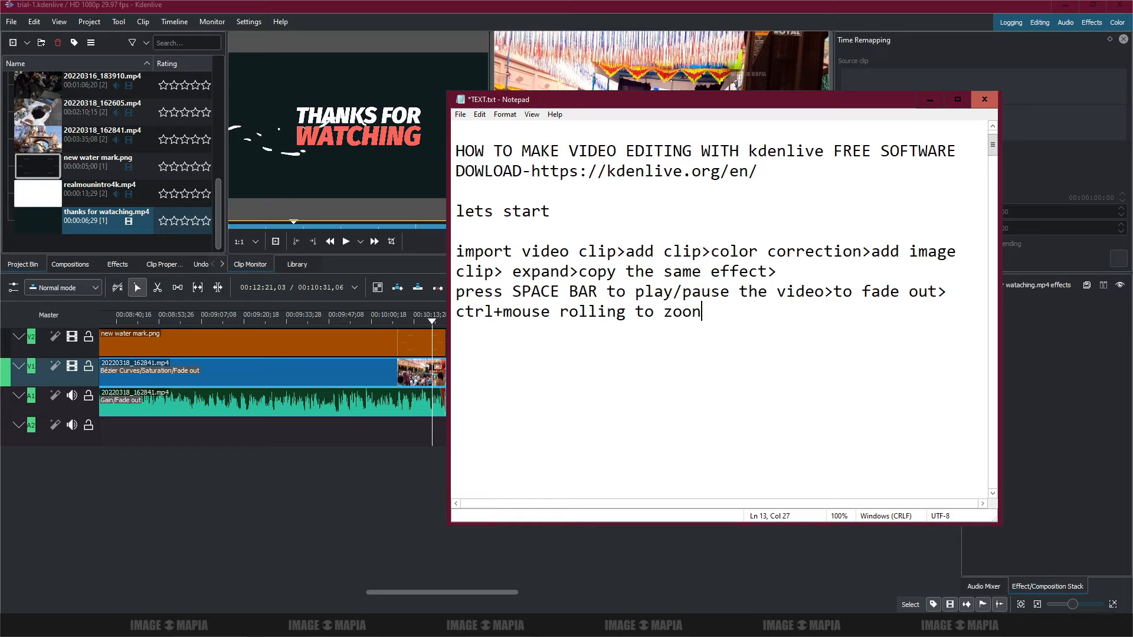
key("BackSpace")
type("m out/in the ")
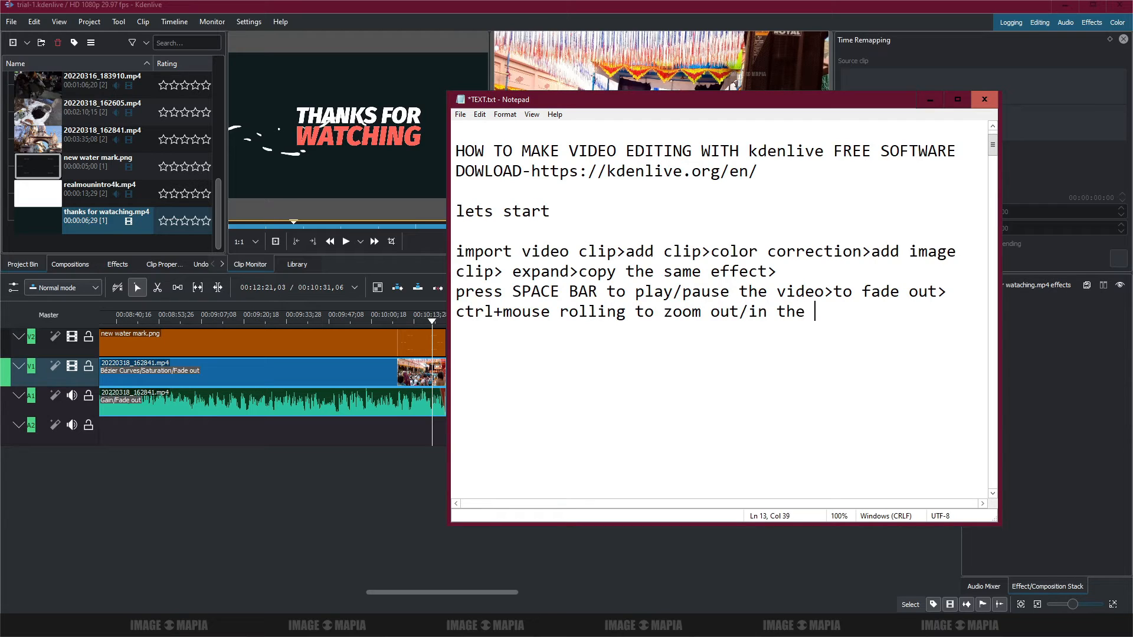
type("video clip")
left_click(930, 99)
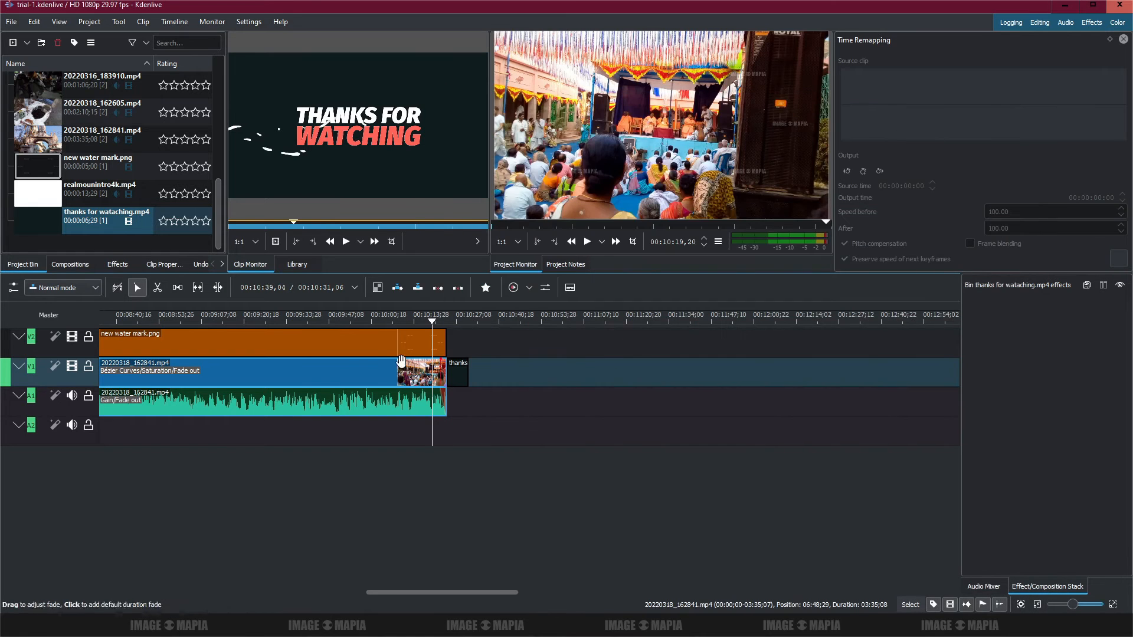
- Look over the clips along the whole timeline and play back parts from about 00:10:15 and from the outro at about 00:10:26
scroll(352, 371, "down", 5)
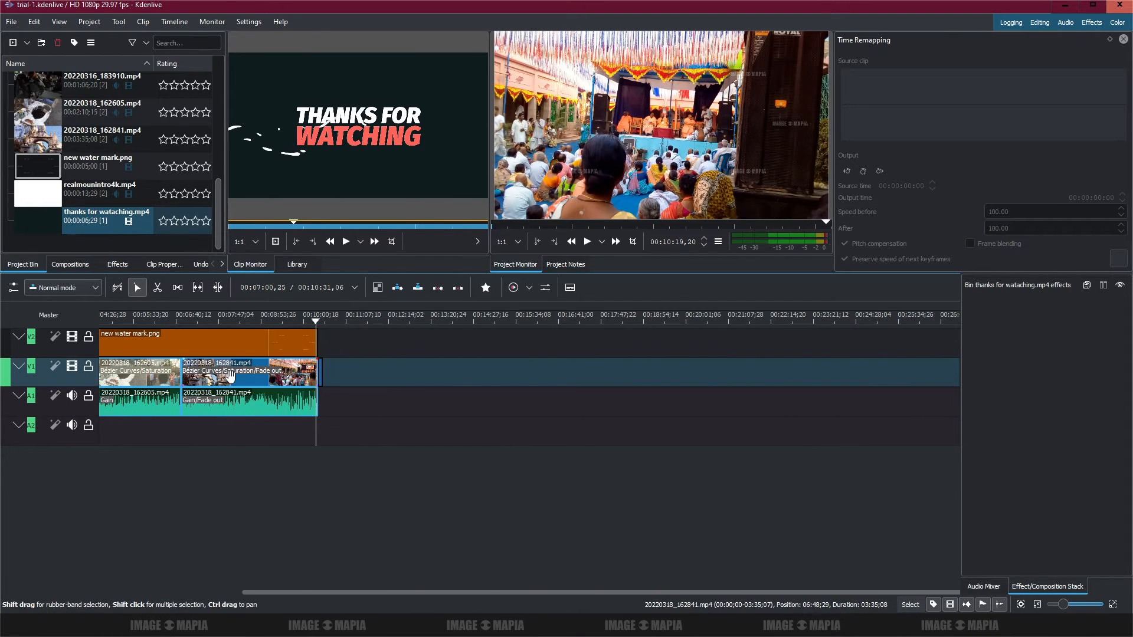
scroll(321, 359, "up", 5)
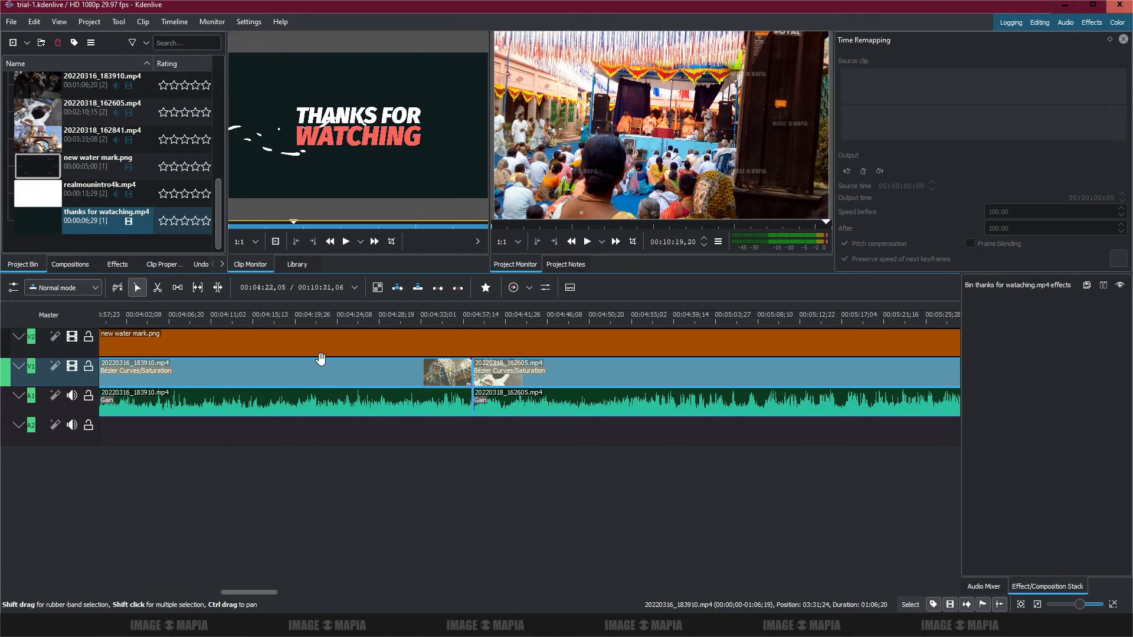
scroll(321, 359, "up", 10)
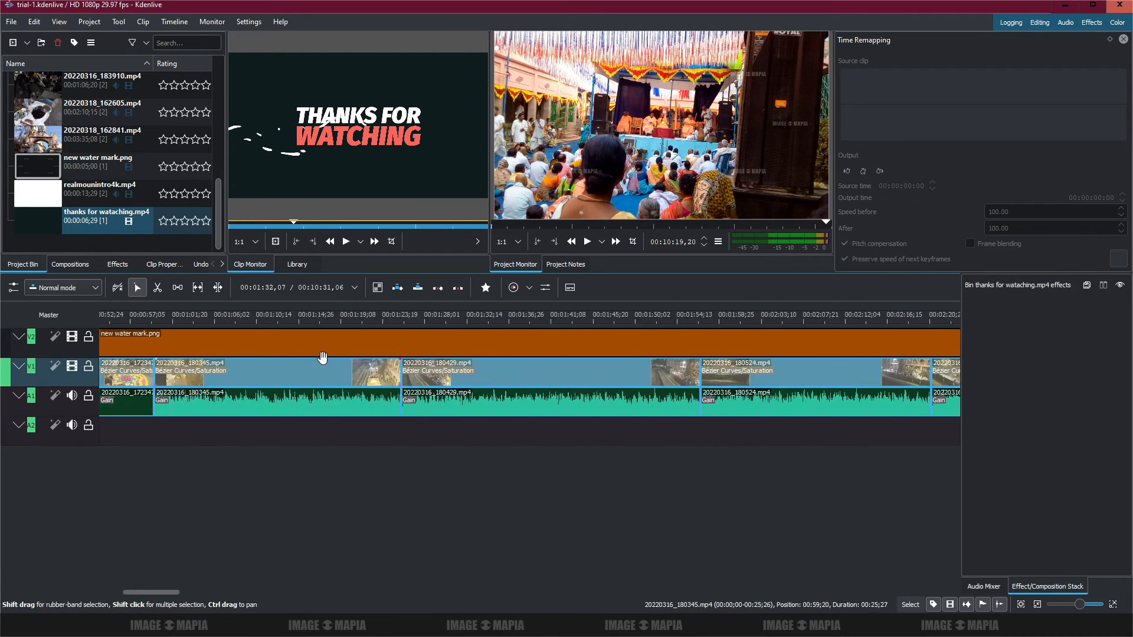
scroll(324, 357, "down", 5)
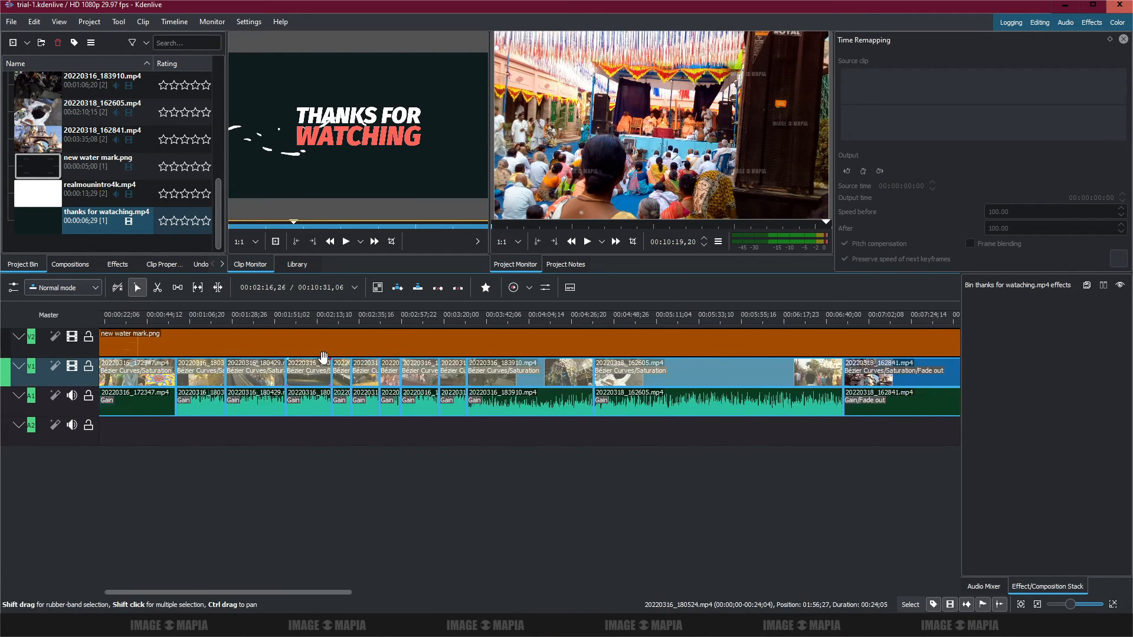
scroll(739, 383, "up", 3)
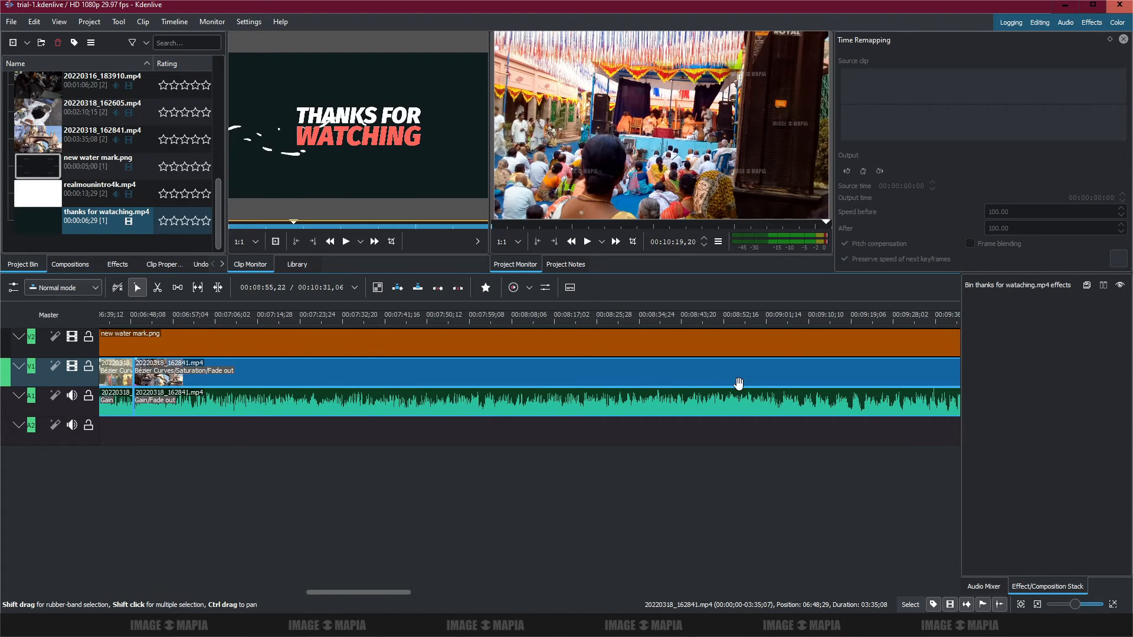
scroll(759, 385, "down", 8)
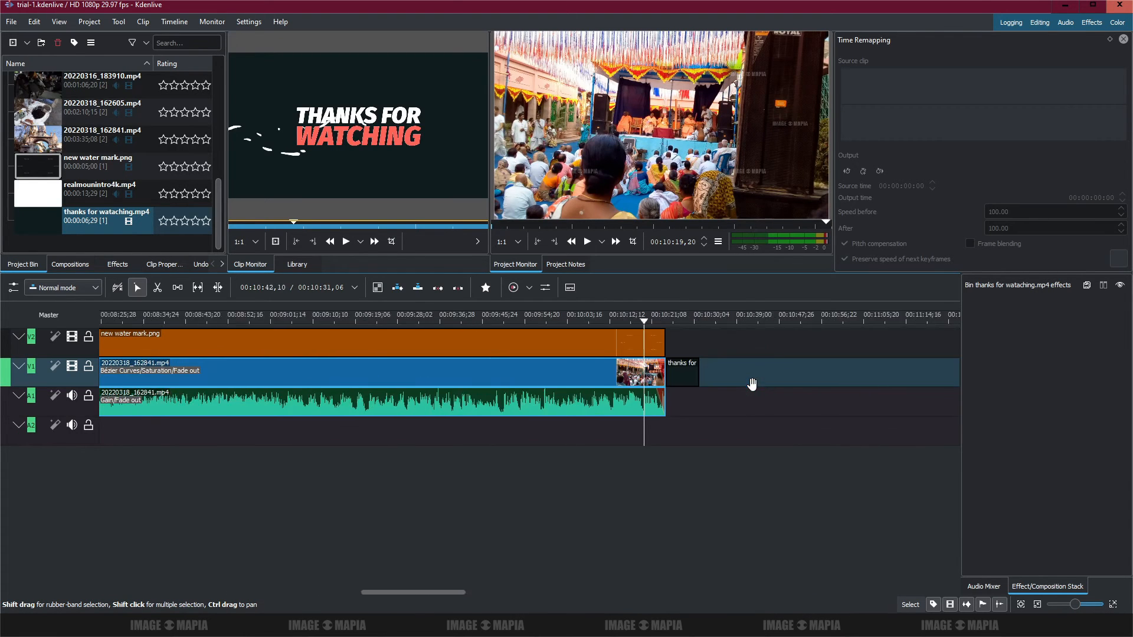
left_click(269, 320)
key("space")
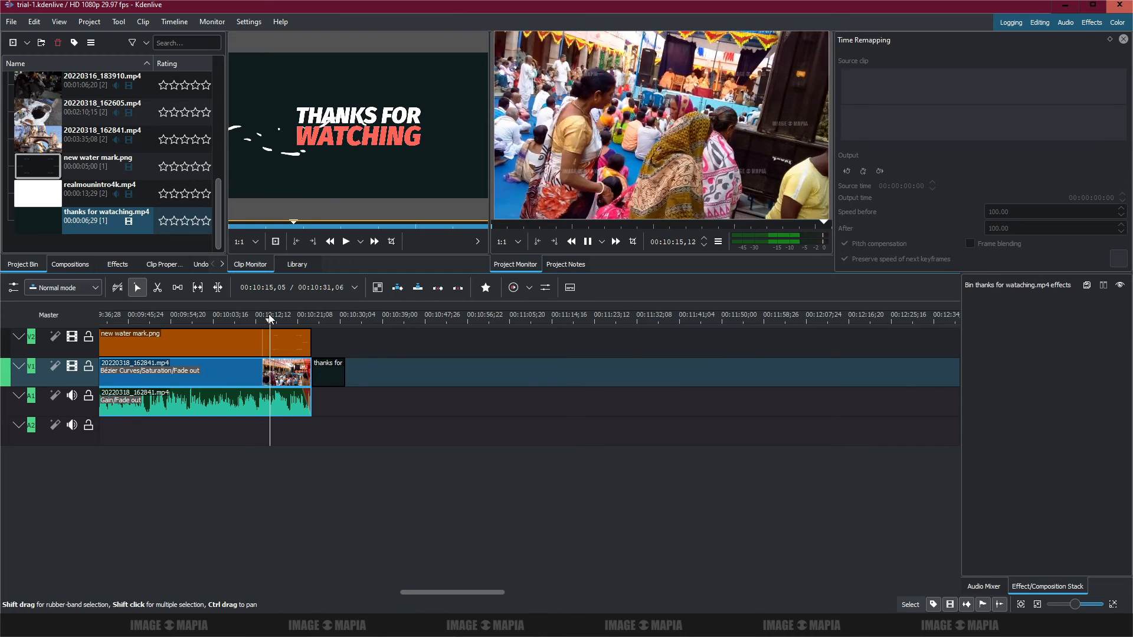
left_click(322, 324)
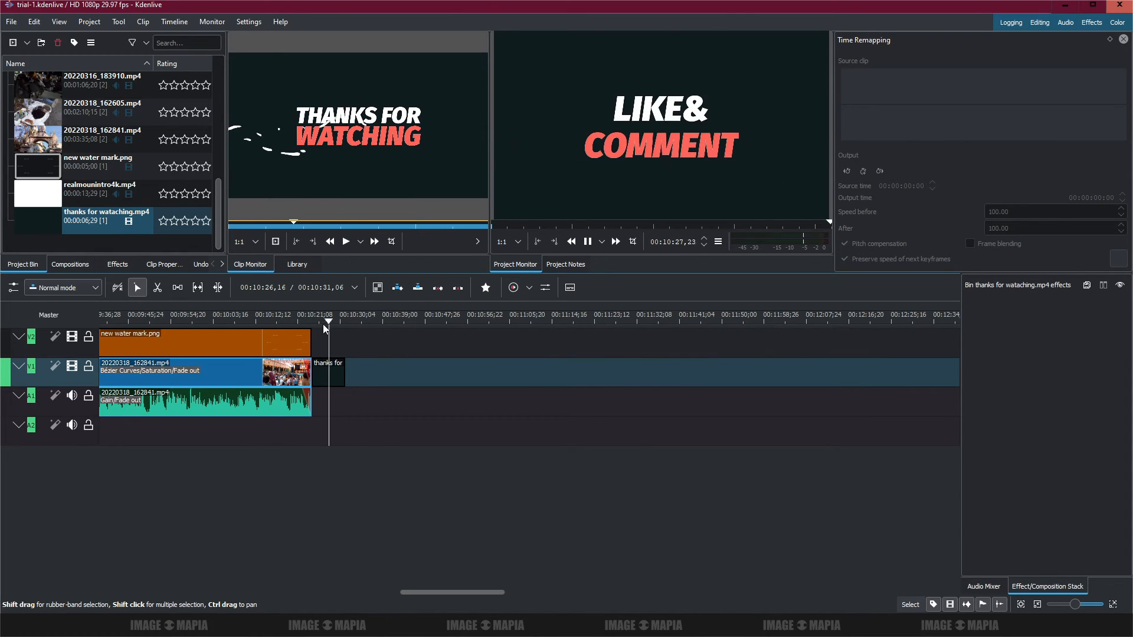
key("space")
- Play back short parts from about 00:07:44 and 00:00:11 to check the watermarked clips
left_click_drag(448, 594, 345, 573)
left_click(490, 323)
key("space")
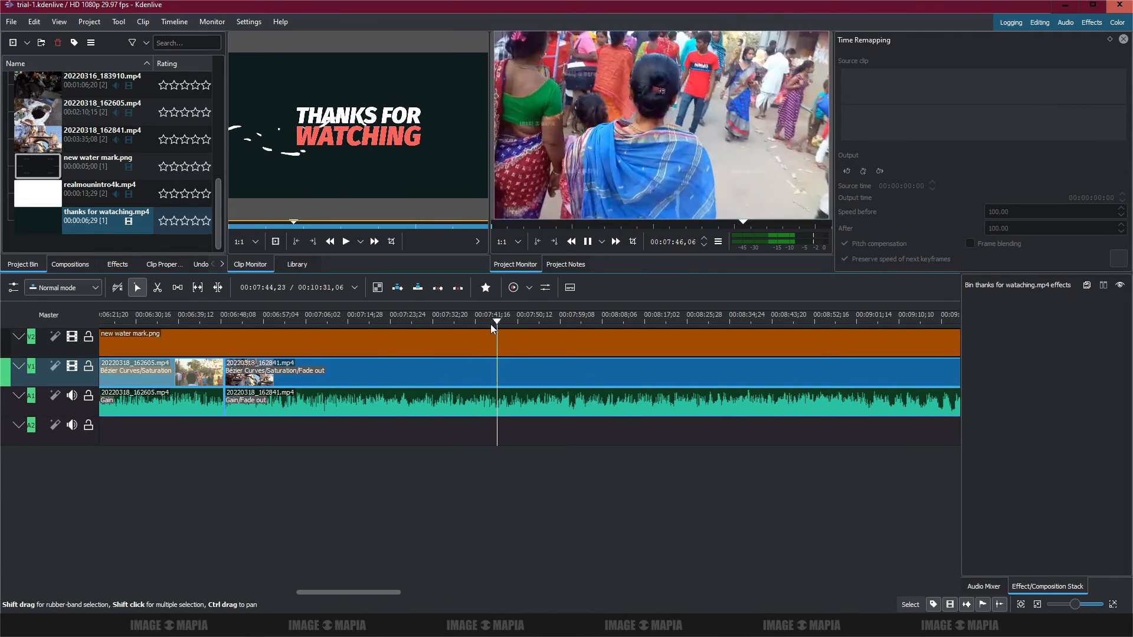
key("space")
left_click_drag(370, 593, 142, 592)
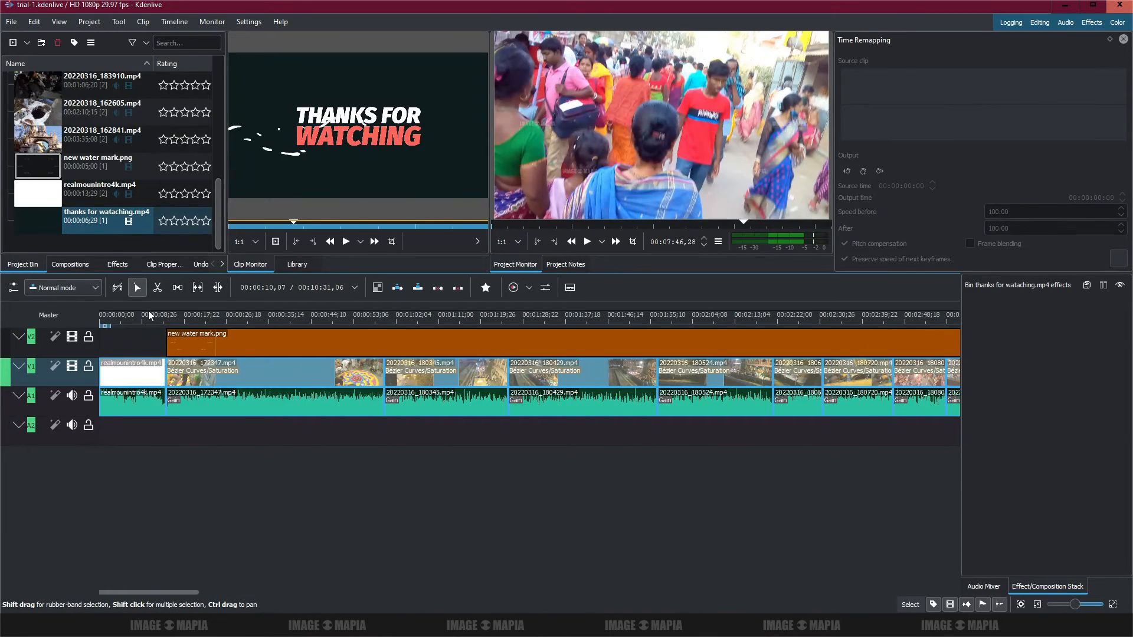
left_click(151, 317)
key("space")
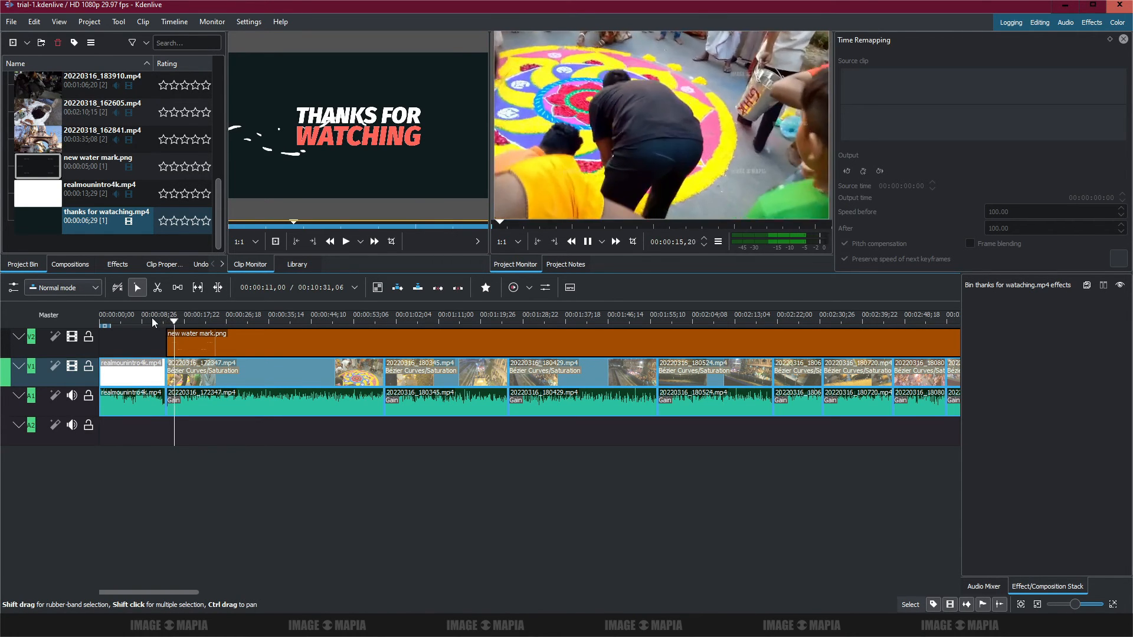
key("space")
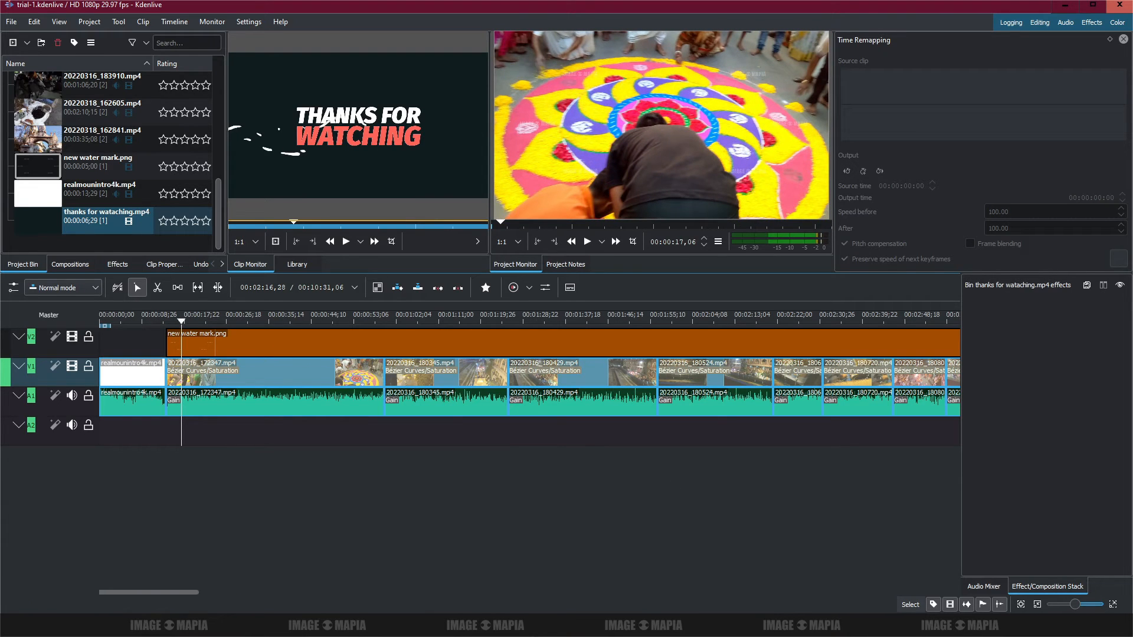
- In the Notepad notes, append ">" to the zoom line and add the line "now time to render the video>"
left_click(755, 625)
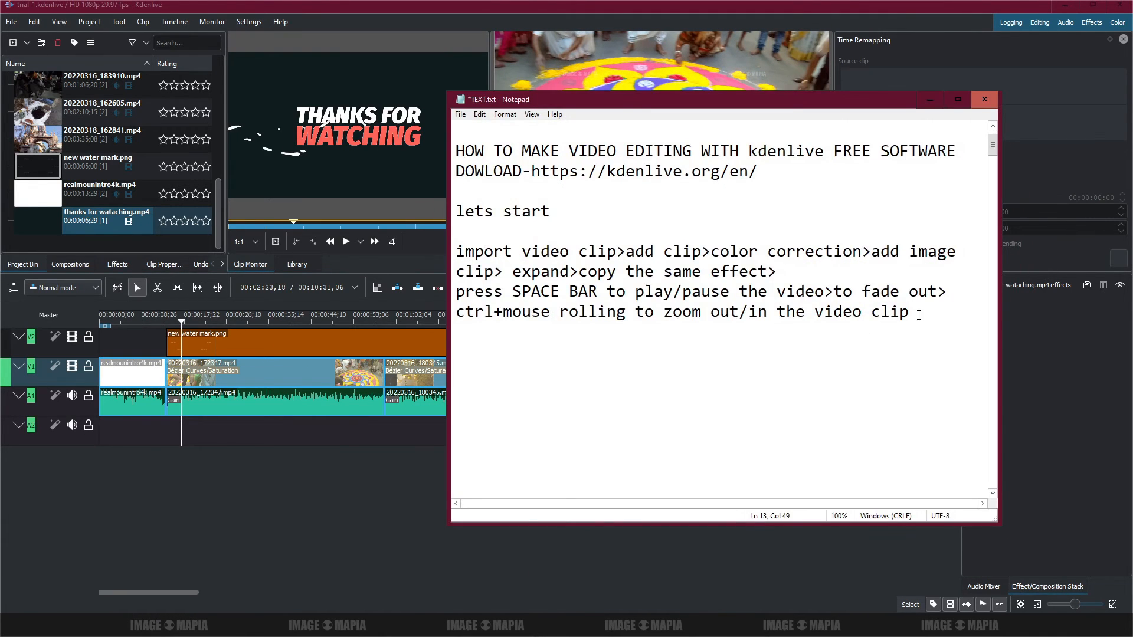
type(">")
key("Return")
type("now time to render ")
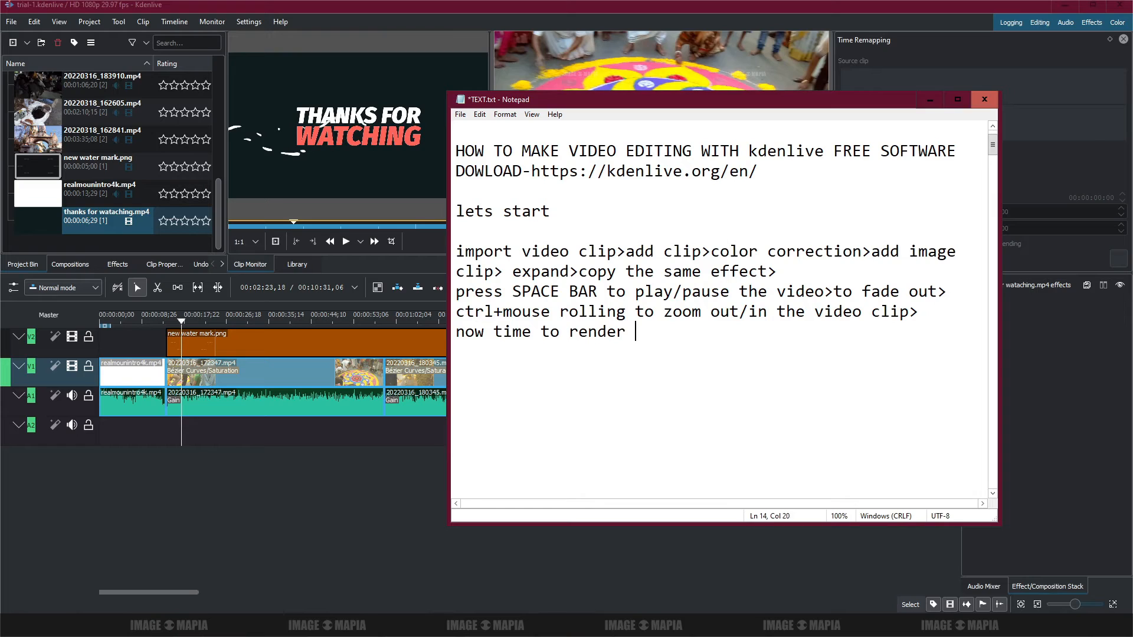
type("the video>")
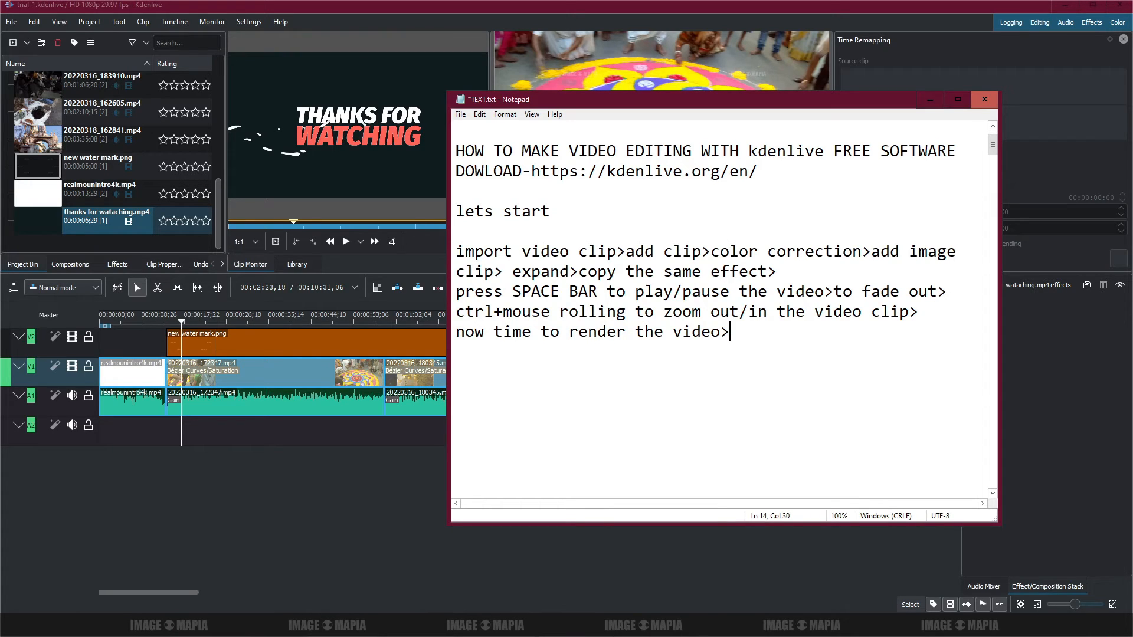
left_click(930, 98)
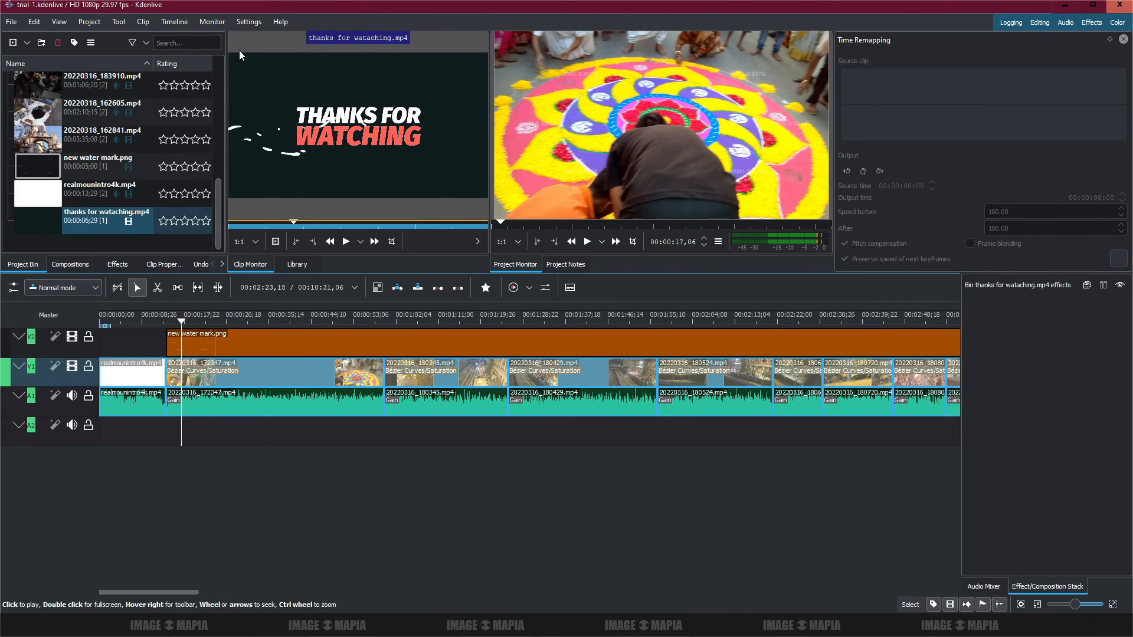
- Open the project's rendering settings
left_click(143, 23)
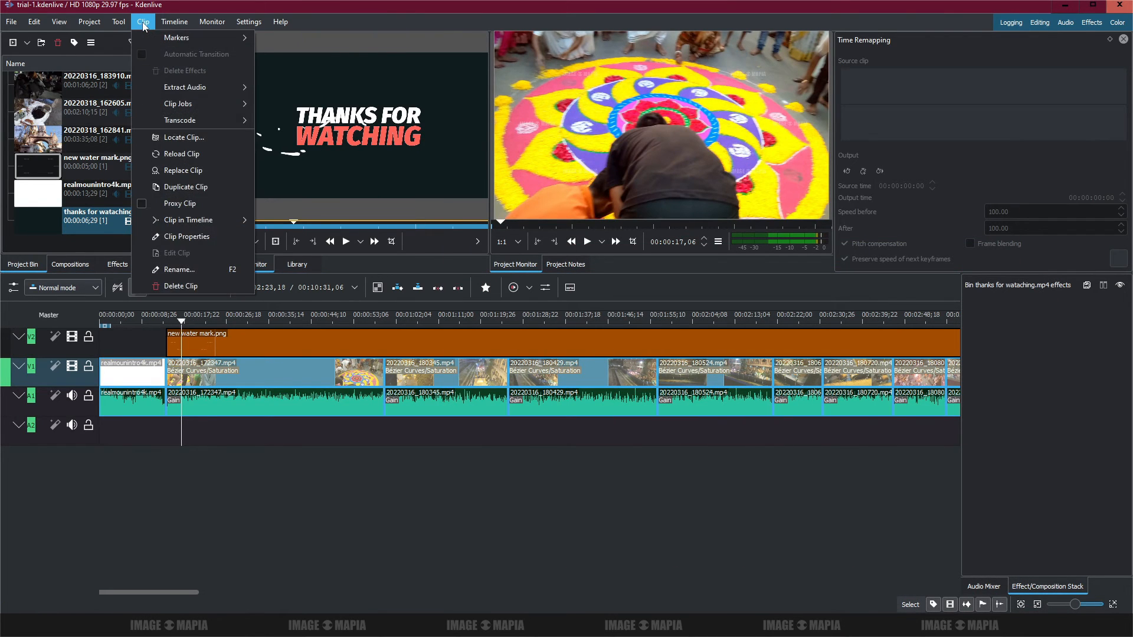
left_click(174, 22)
left_click(211, 24)
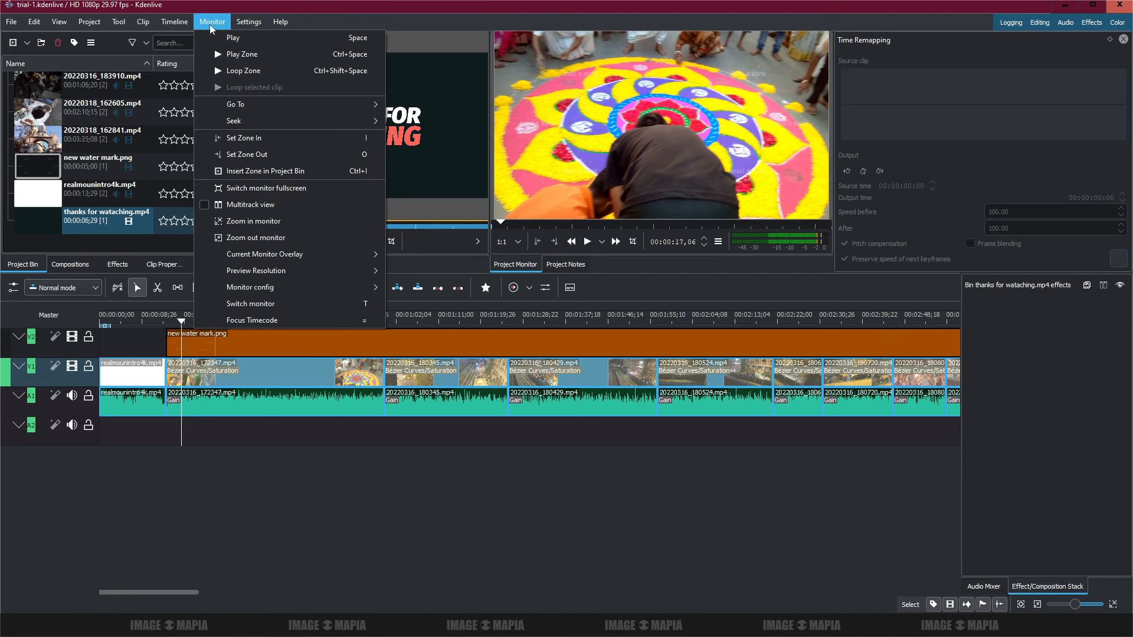
mouse_move(89, 26)
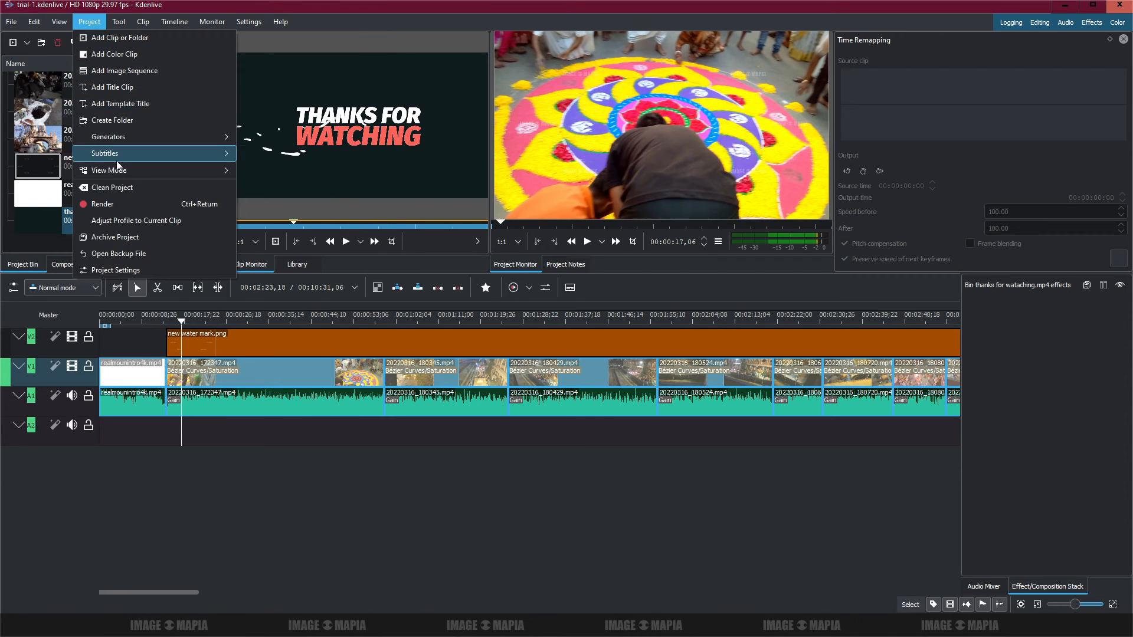
left_click(111, 205)
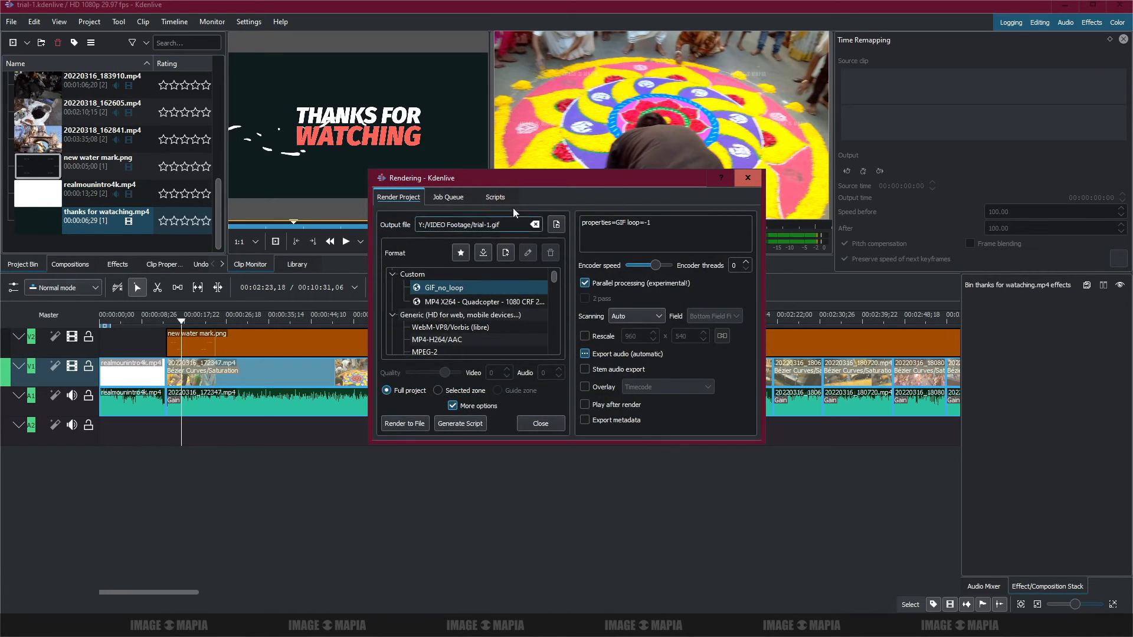
- Enable rescaling of the rendered output and set its size to 1980 x 1113
left_click_drag(513, 176, 488, 131)
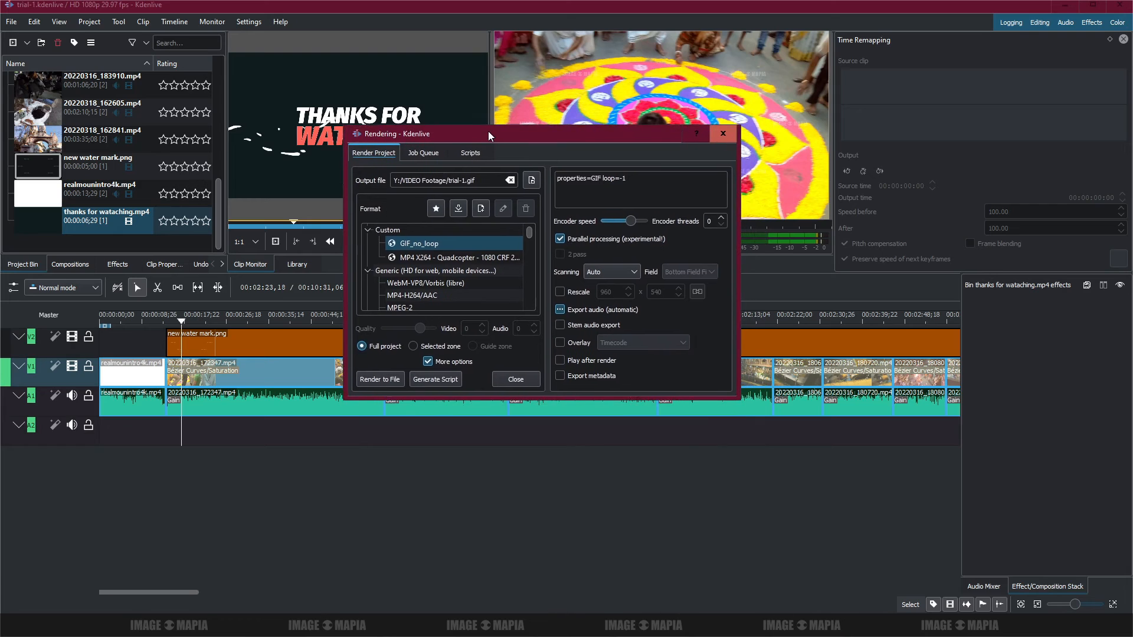
left_click(561, 293)
left_click_drag(612, 292, 595, 291)
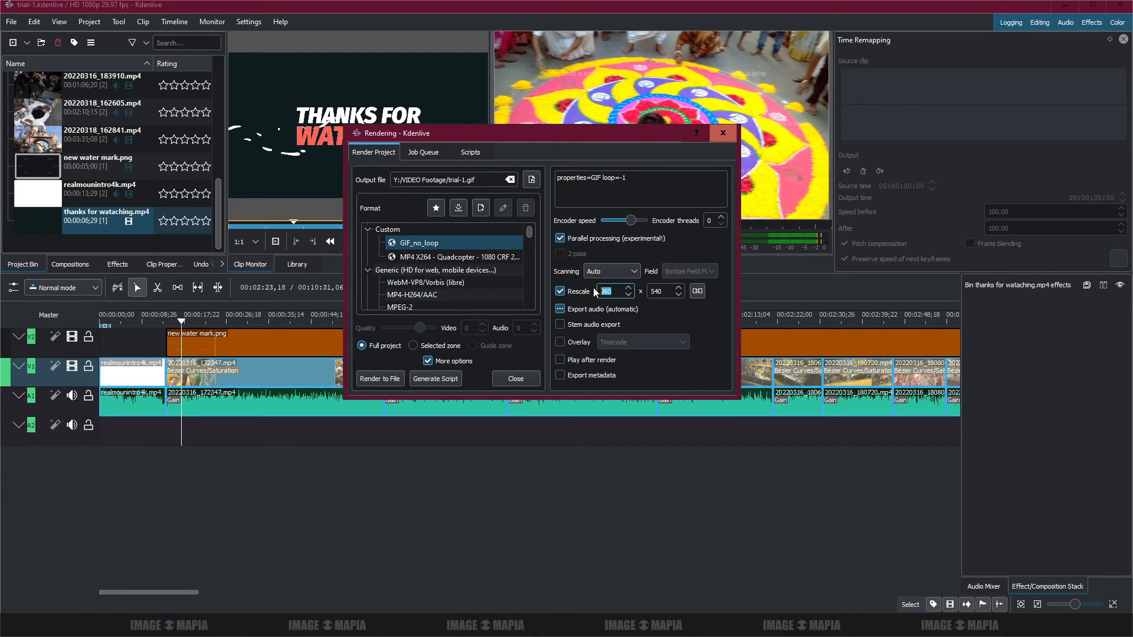
type("1980")
key("Tab")
left_click(698, 292)
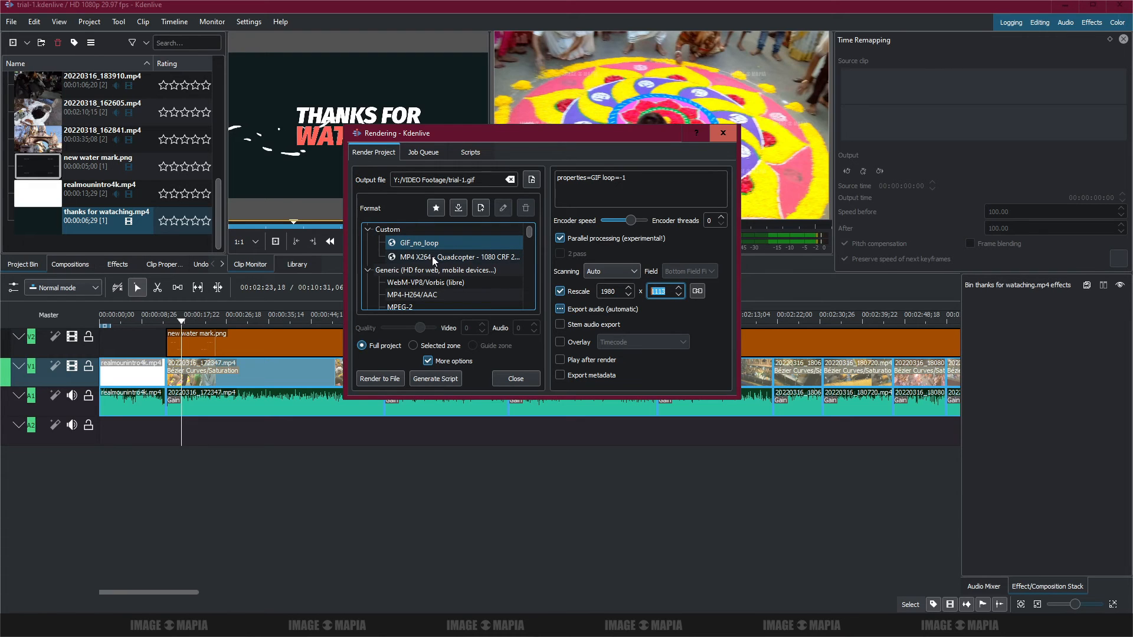
- Choose the MP4-H264/AAC render format, enlarge the rendering window, and raise the quality to maximum (video 15, audio 256)
left_click(423, 295)
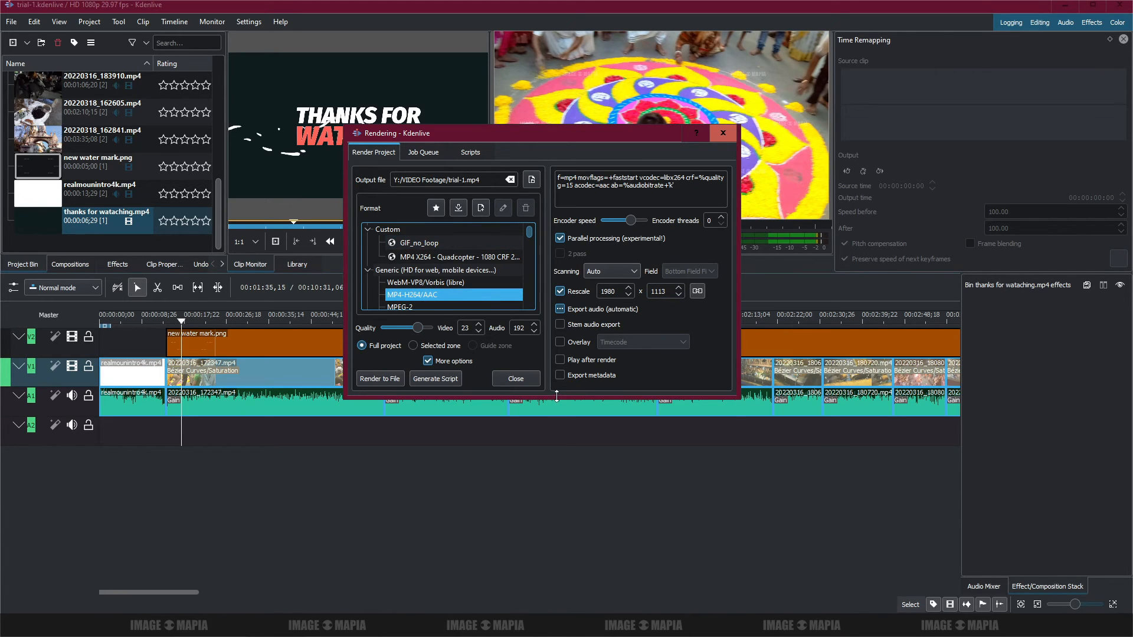
left_click_drag(558, 401, 566, 486)
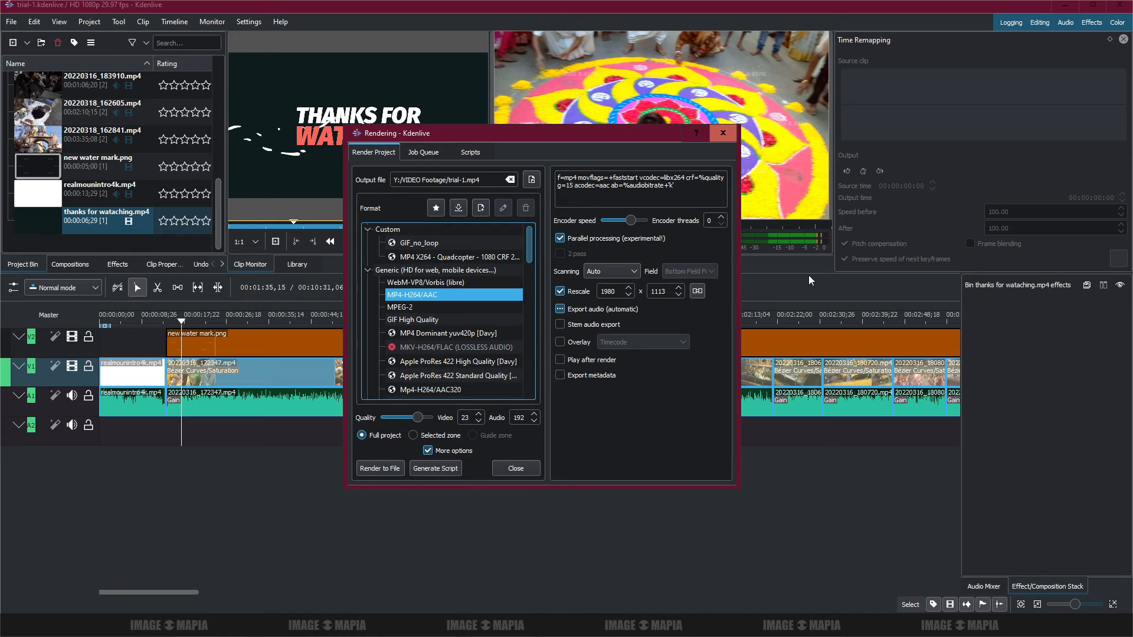
left_click_drag(739, 293, 977, 294)
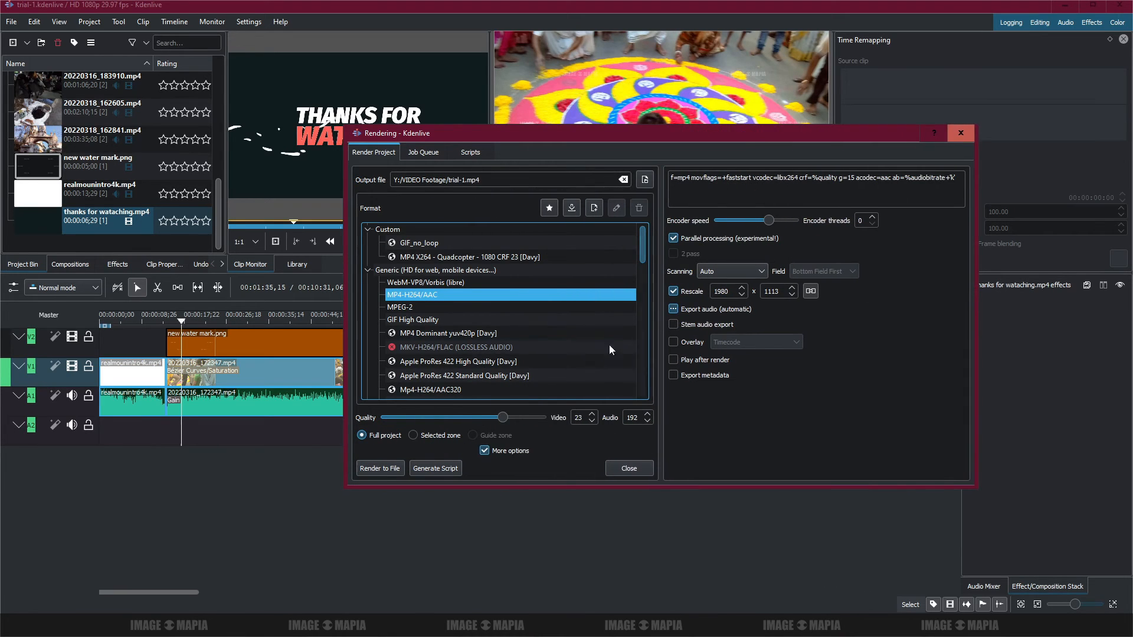
left_click_drag(502, 417, 535, 419)
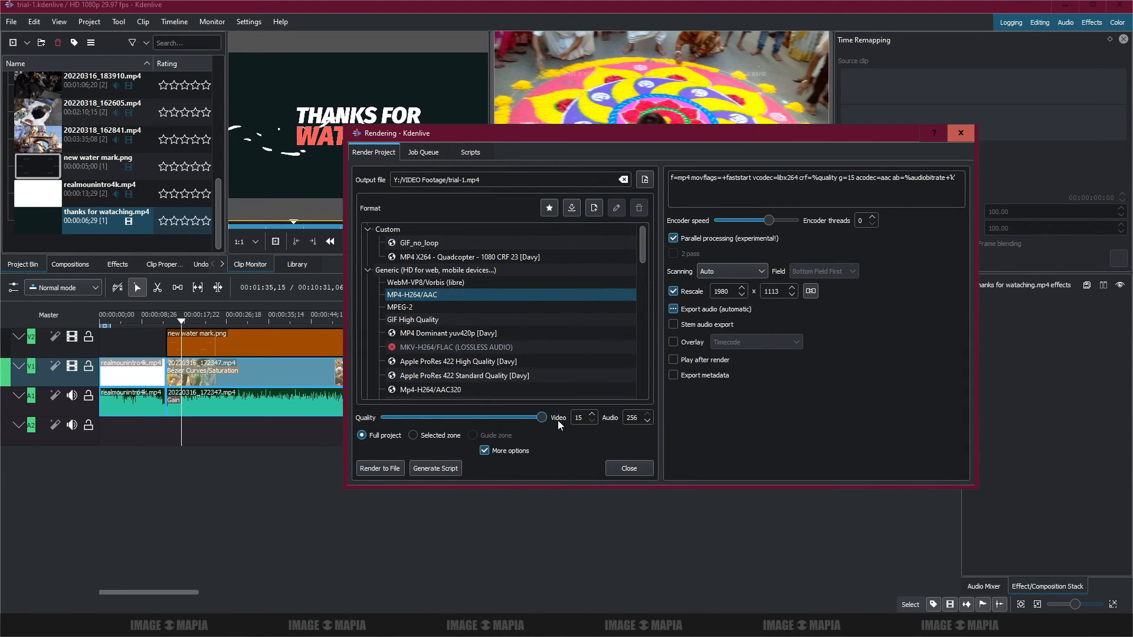
- Set the render output file to "gour purnima" as MP4 in the Documents folder
left_click(645, 180)
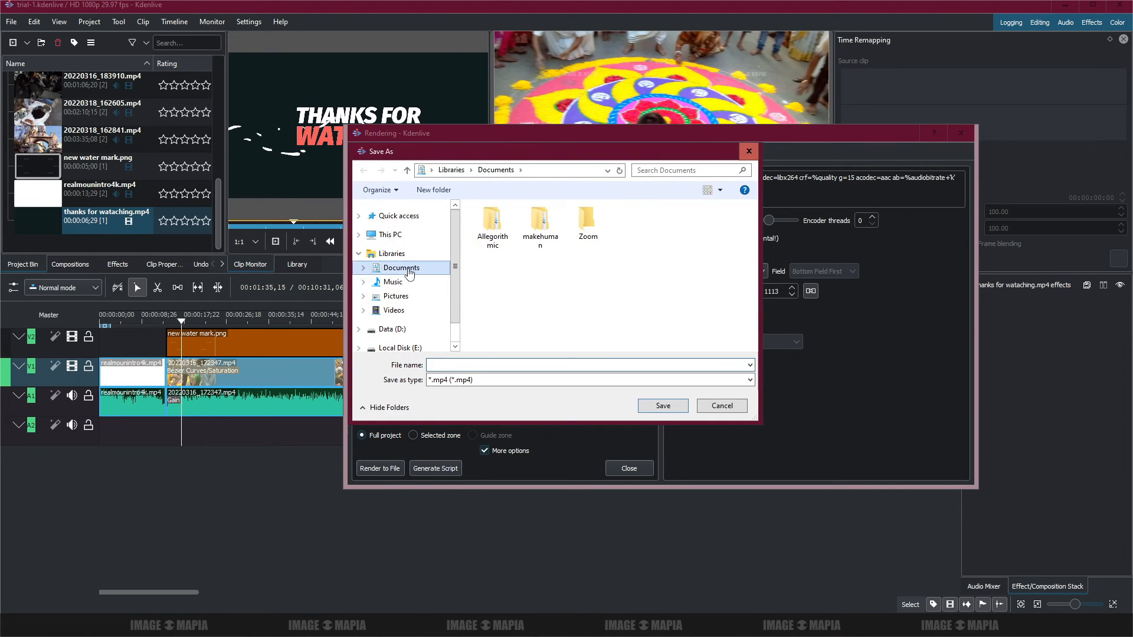
left_click(409, 273)
left_click(448, 364)
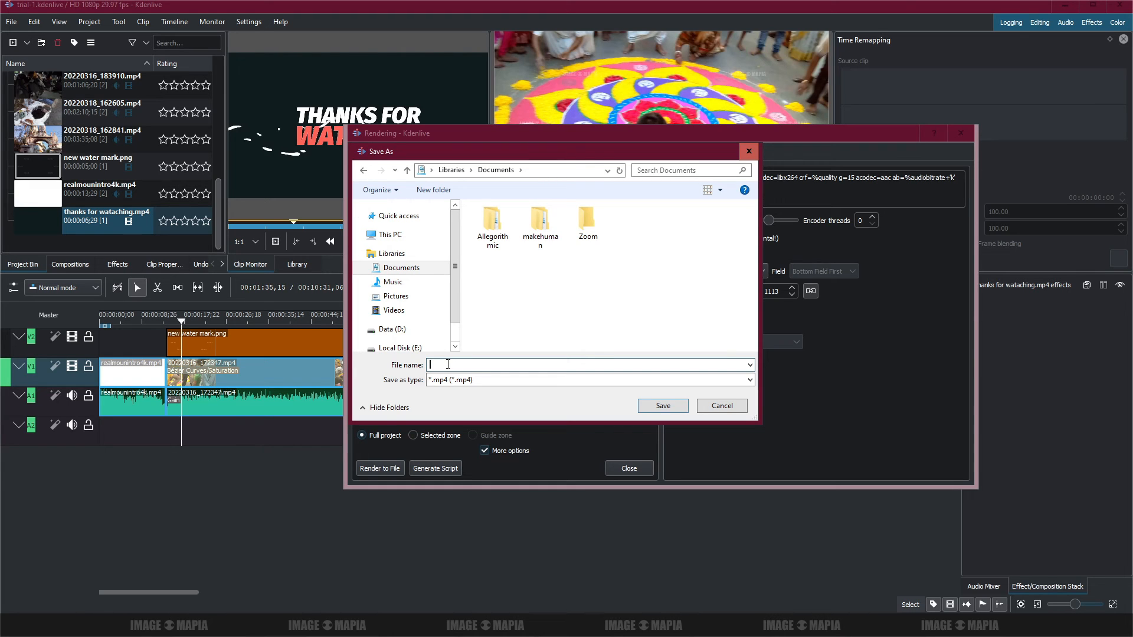
type("gour purnima")
left_click(672, 409)
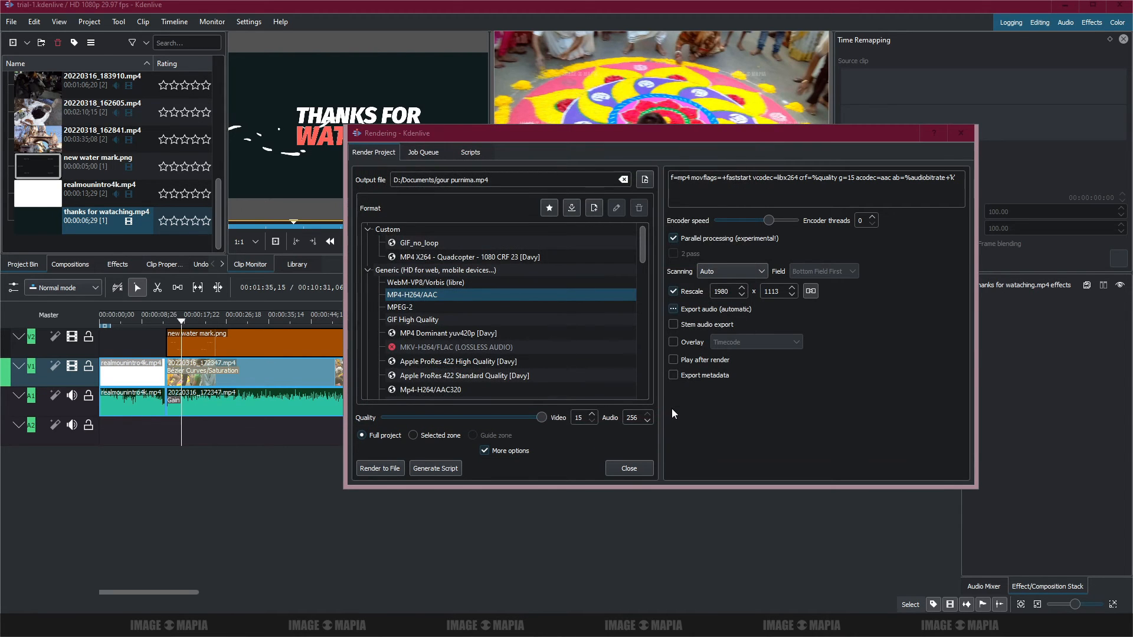
left_click(540, 420)
- In the Notepad notes, append "I select" to the render line and add the line ".mp4 format in H264/AAC audio in aac."
key("alt+Tab")
left_click_drag(697, 104, 869, 109)
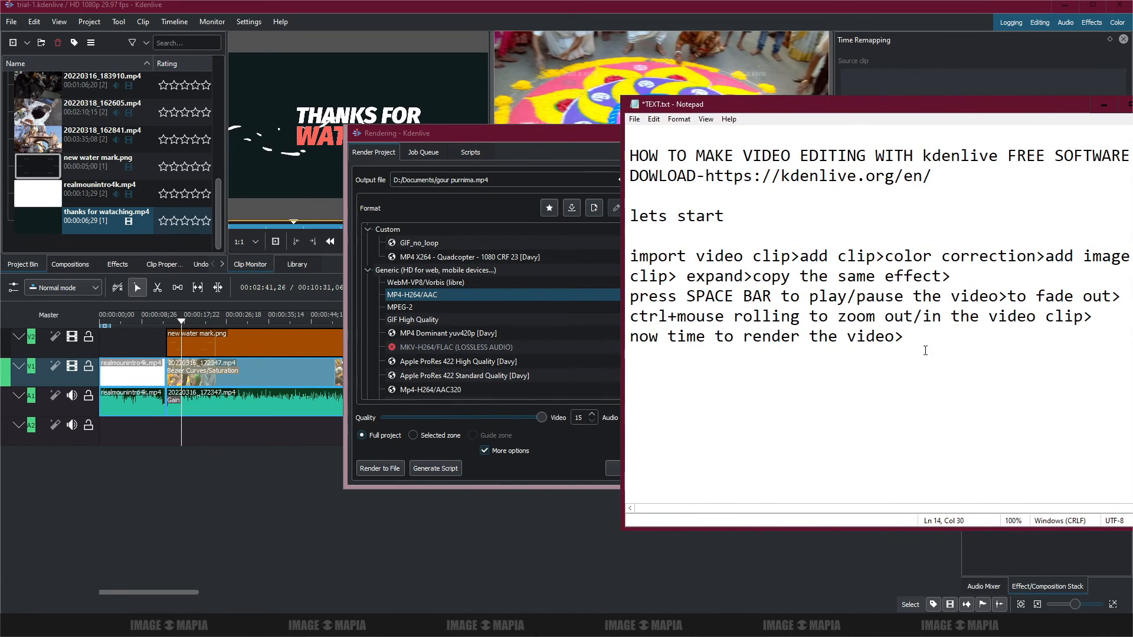
type("I select")
key("Return")
type(".mp4 format")
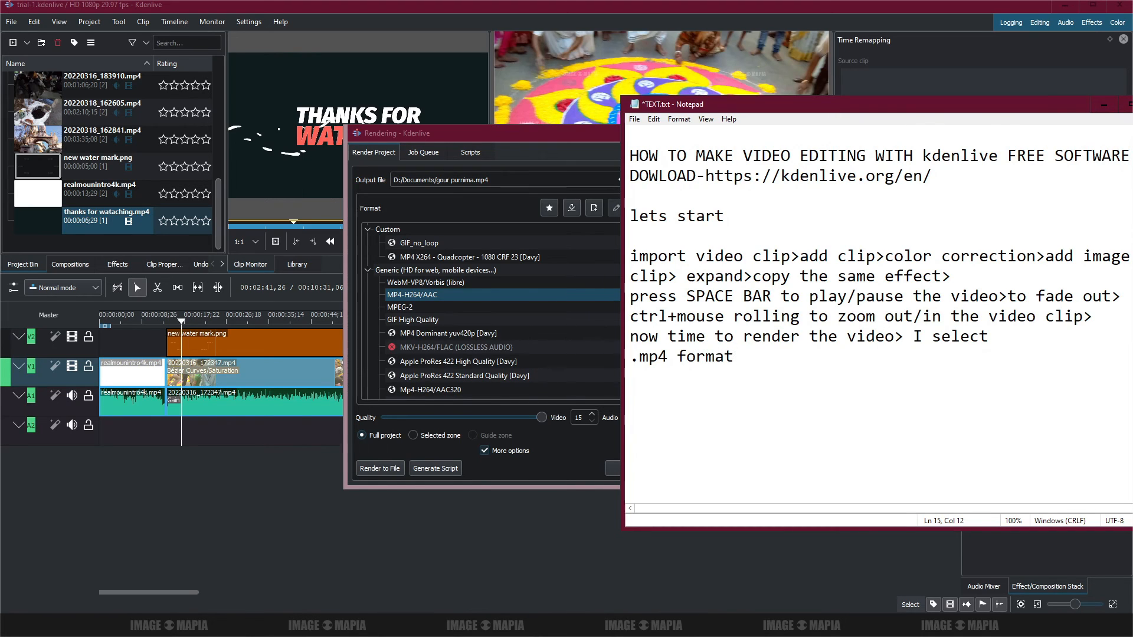
type(" in H26")
type("/AAC")
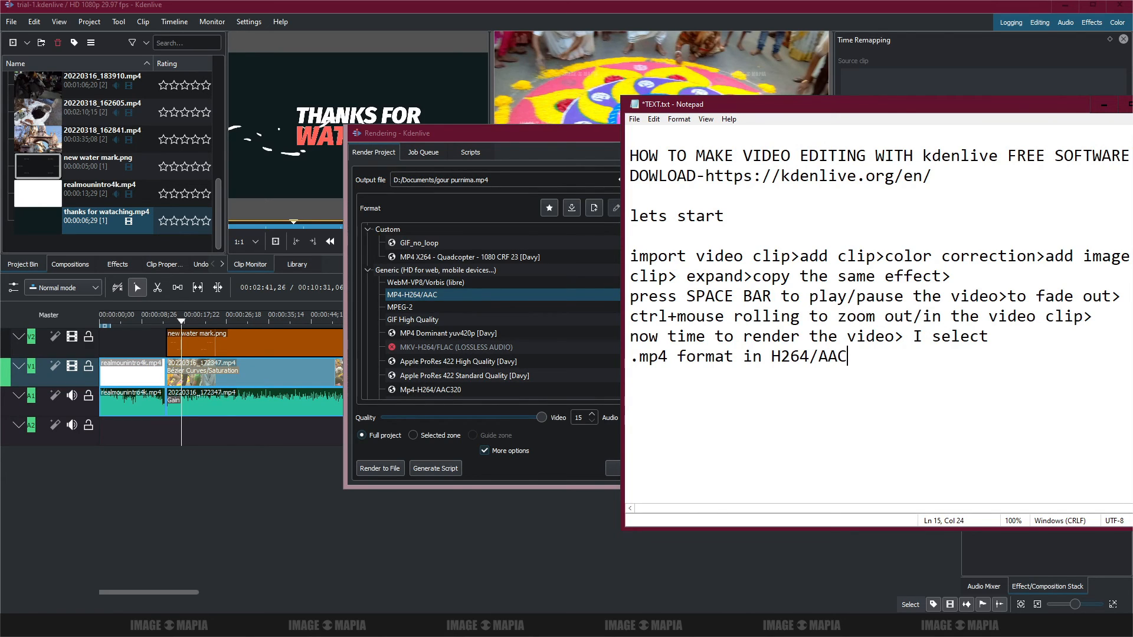
type("    V")
key("BackSpace")
key("BackSpace")
key("BackSpace")
type("audio in aac.")
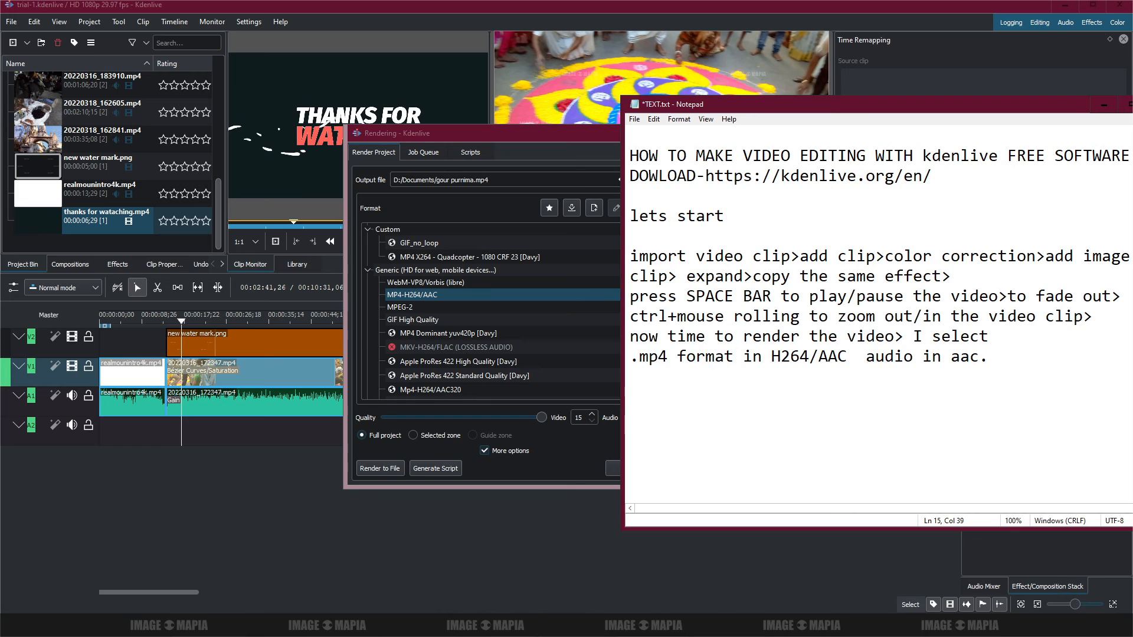
- Add the line "resolution quality 100%" to the notes and move the Notepad window fully into view
key("Return")
type("resolution quality")
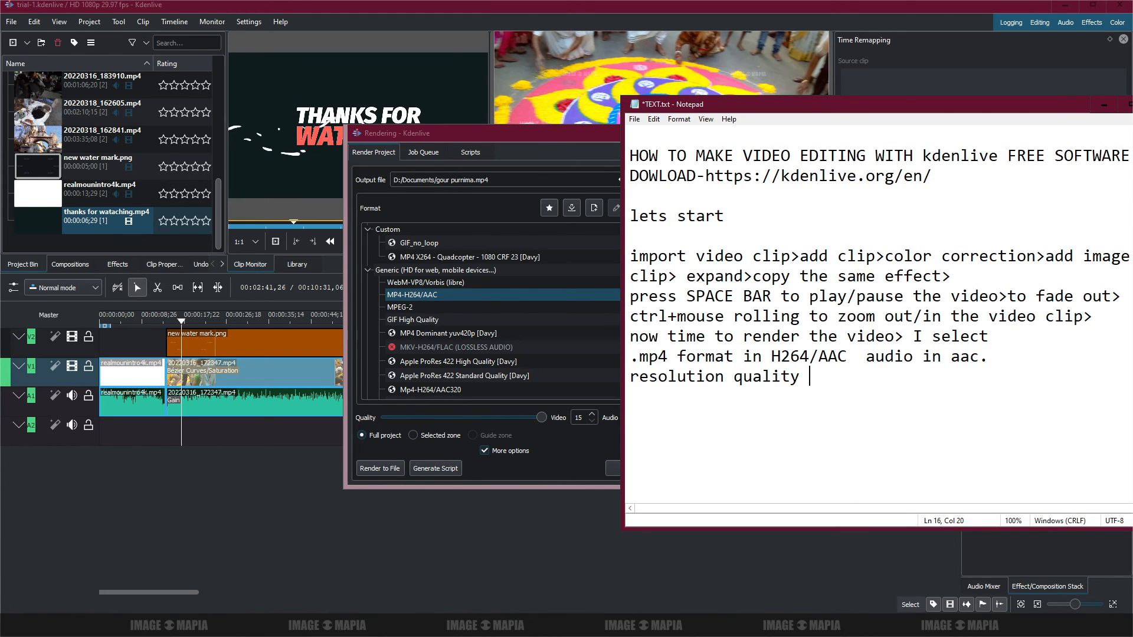
type(" 100%")
key("Return")
left_click_drag(974, 108, 819, 118)
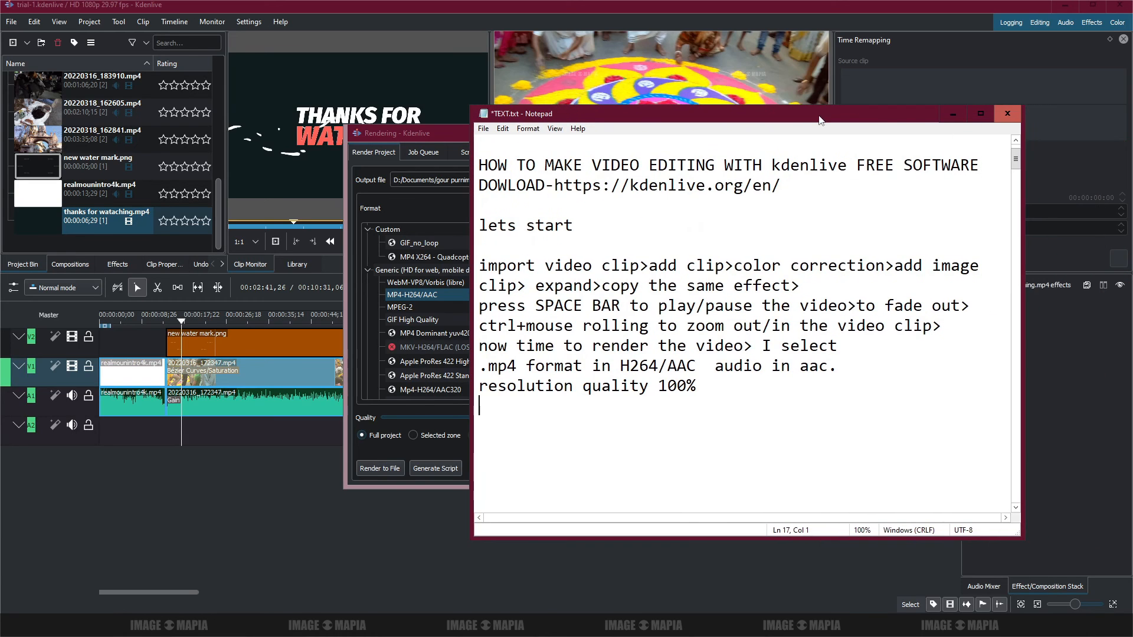
- Return to Kdenlive and start rendering the full project to gour purnima.mp4
left_click(950, 118)
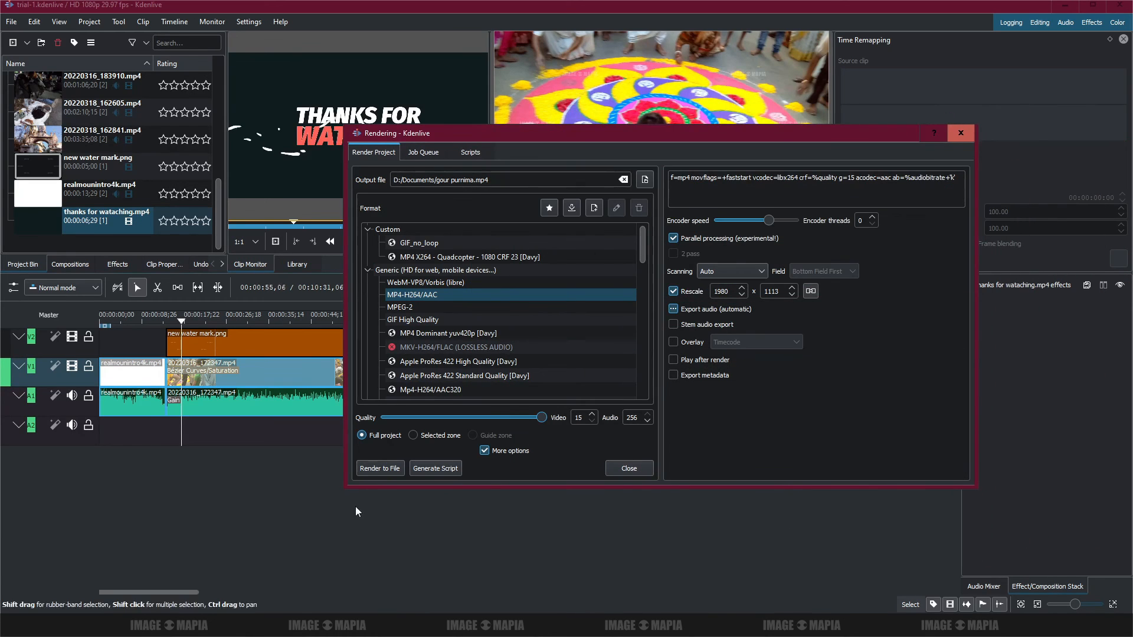
left_click(382, 470)
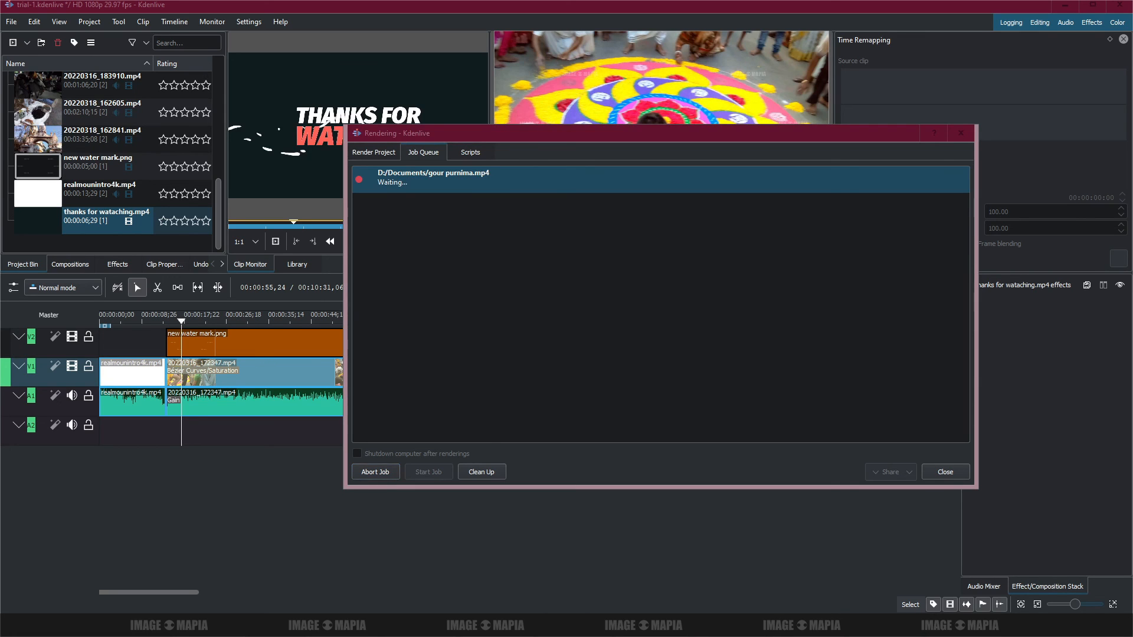
left_click(570, 139)
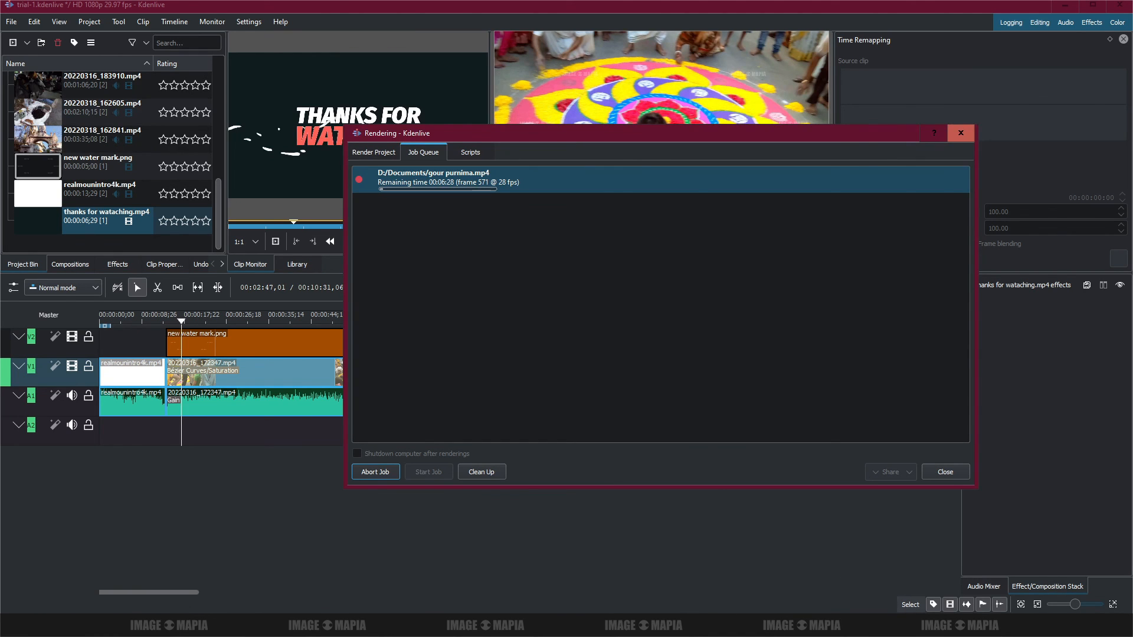
- Add the lines "it takes several minutes" and "thanks for watching" to the Notepad notes, and return to Kdenlive's render job queue
left_click(886, 624)
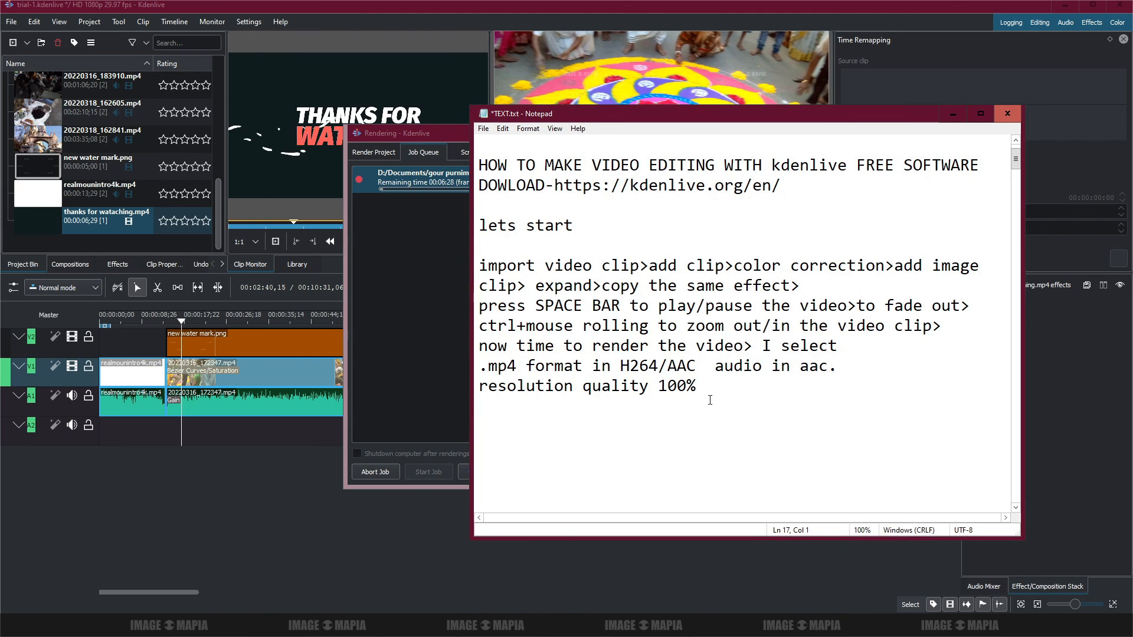
type("it tal")
key("BackSpace")
type("kes")
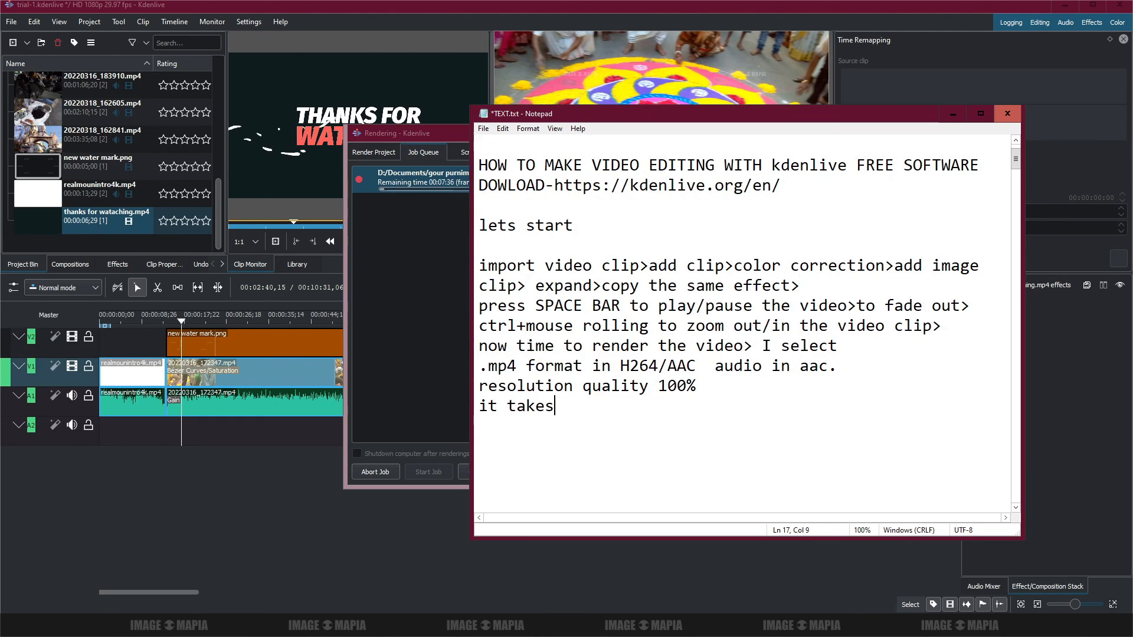
type(" several minutes")
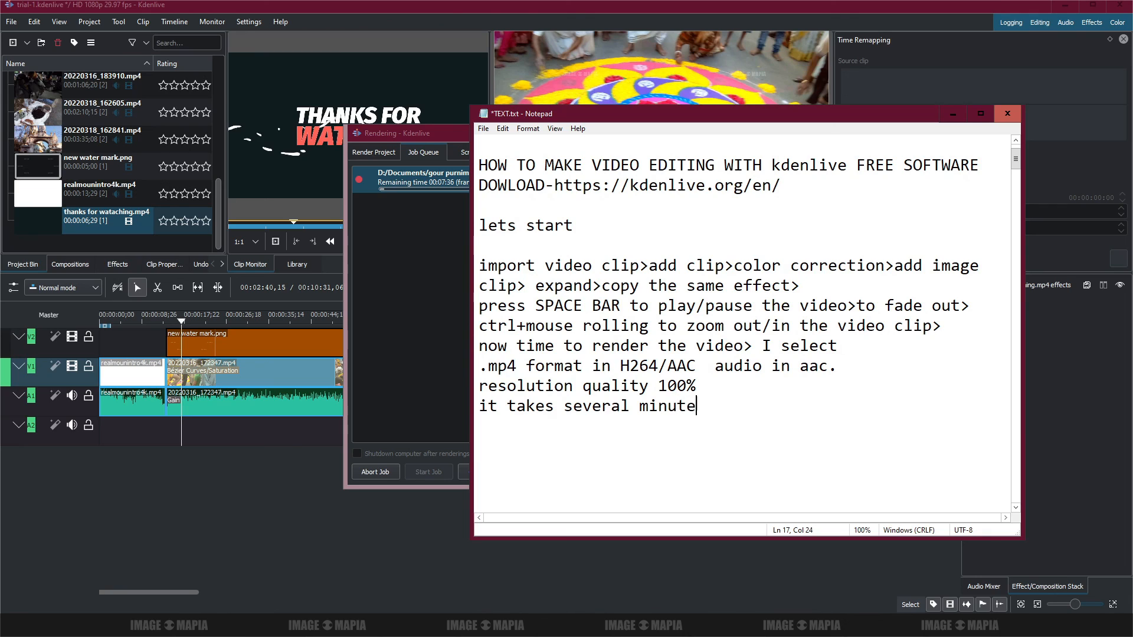
key("Return")
key("Return")
type("thanks for watching")
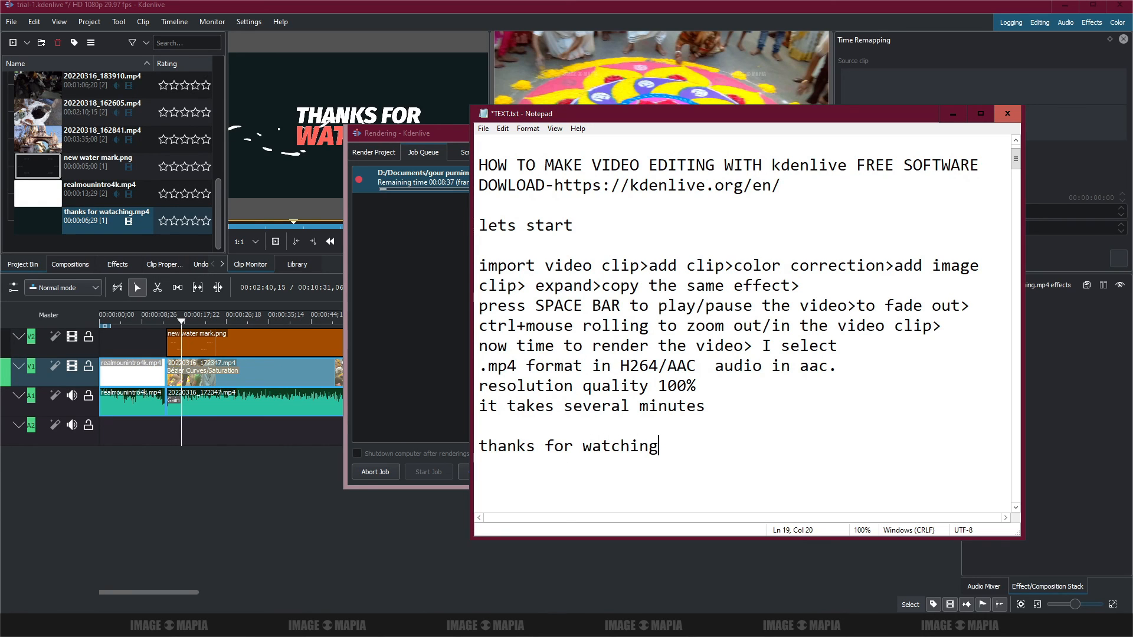
left_click(954, 113)
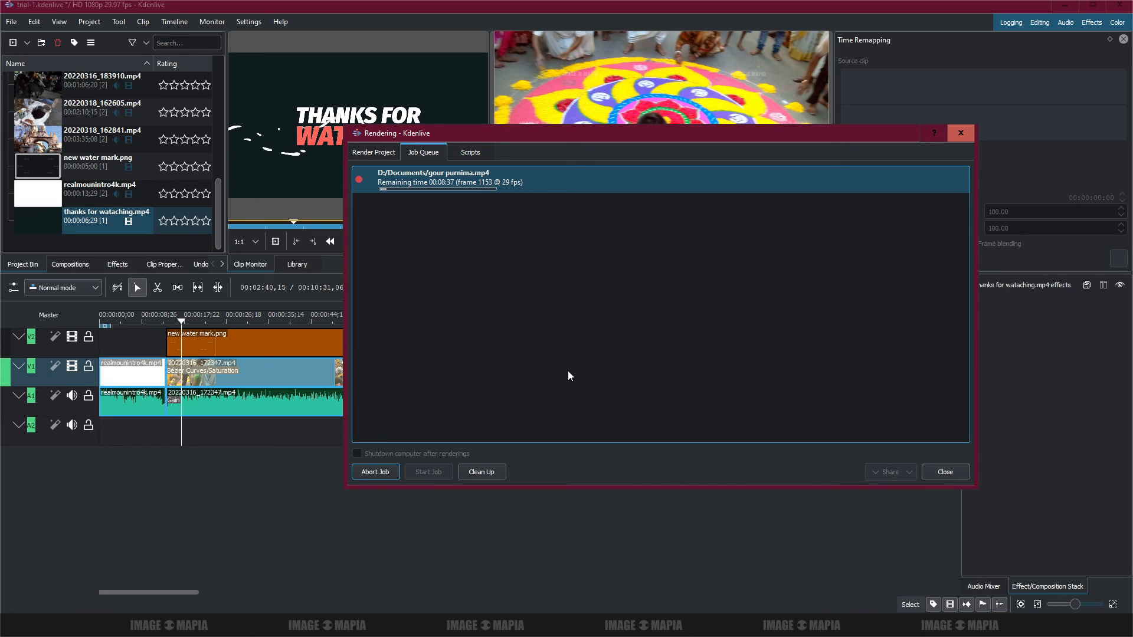
left_click_drag(611, 132, 475, 180)
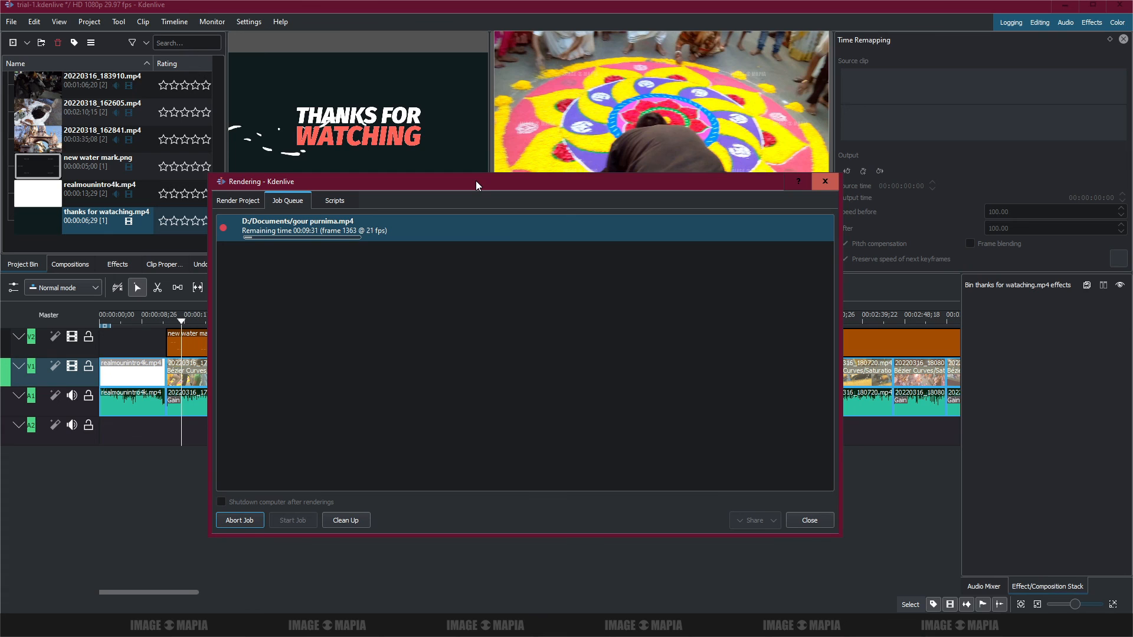